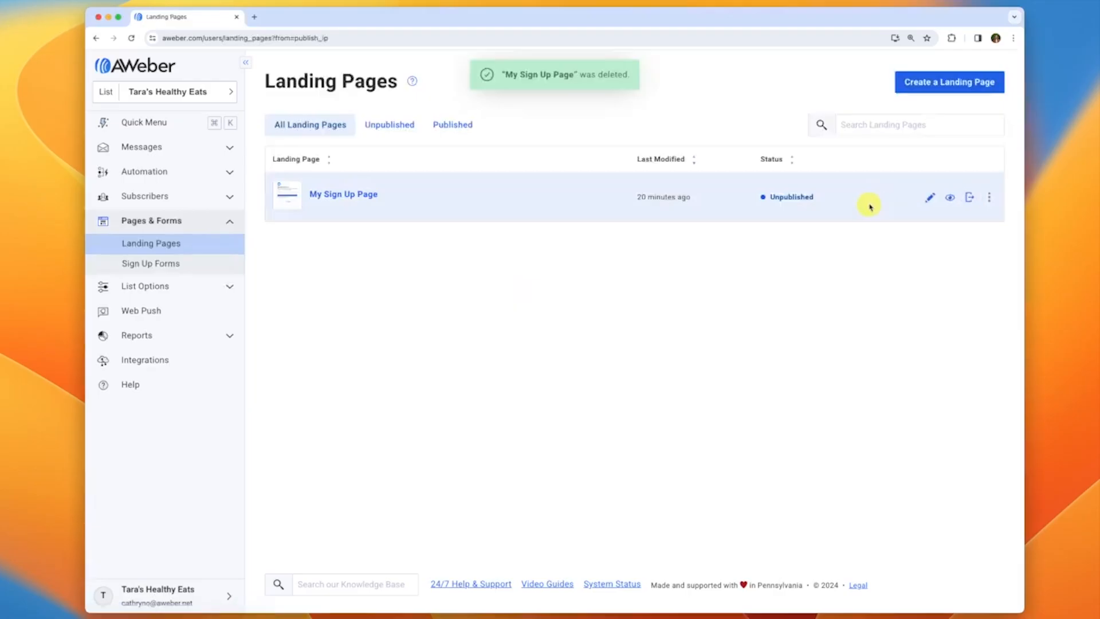
Open My Sign Up Page in the editor and select its envelope image
{"action": "mouse_move", "coordinate": [293, 203]}
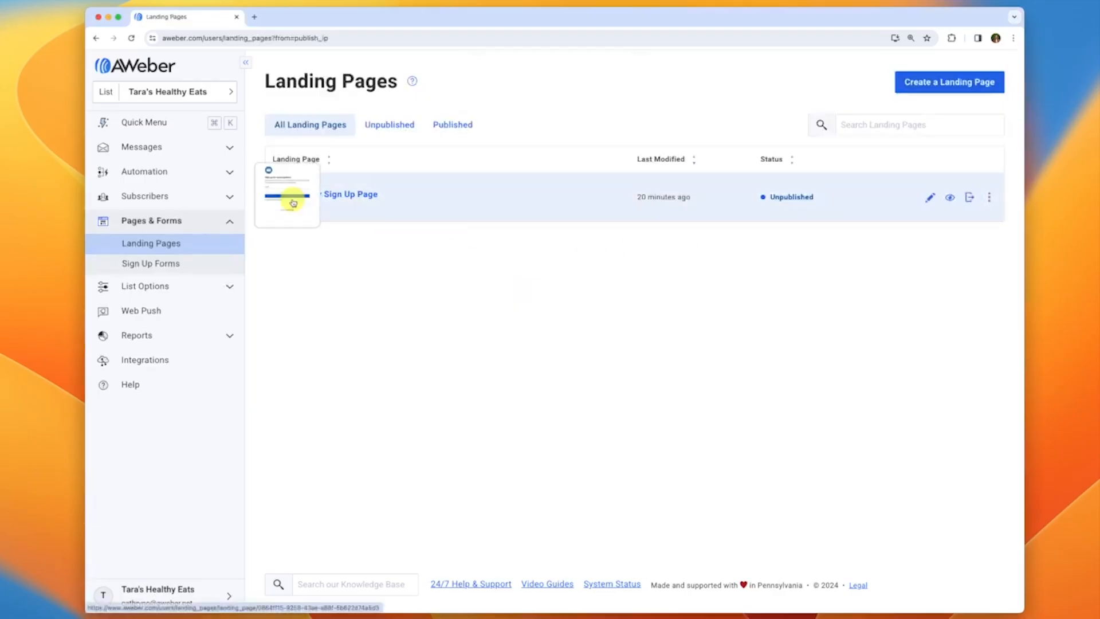
{"action": "left_click", "coordinate": [291, 199]}
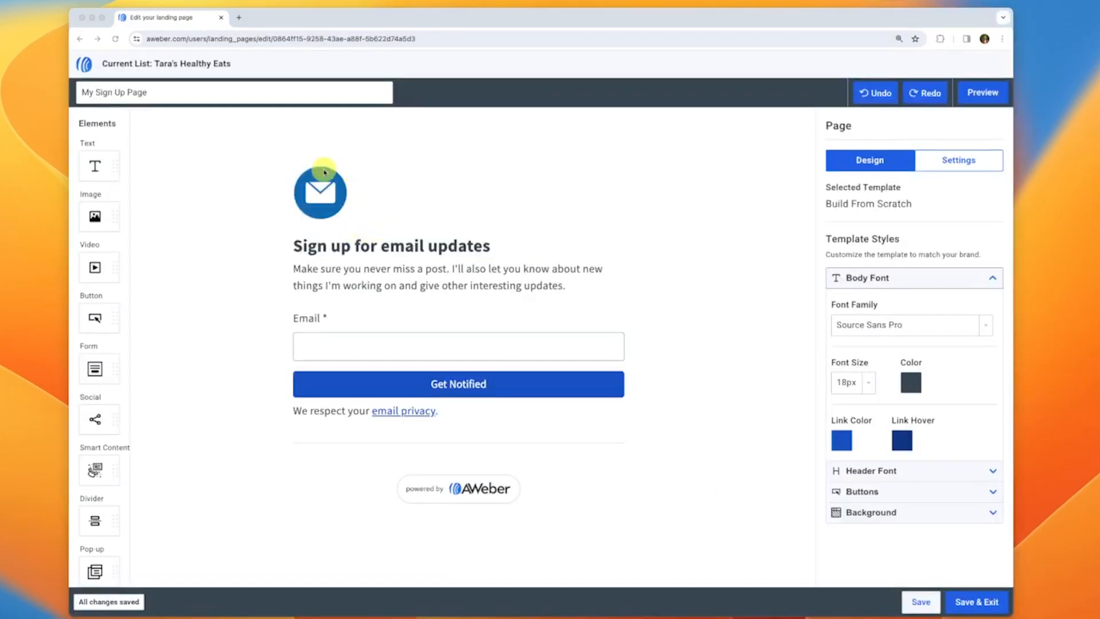
{"action": "left_click", "coordinate": [326, 200]}
{"action": "left_click", "coordinate": [327, 204]}
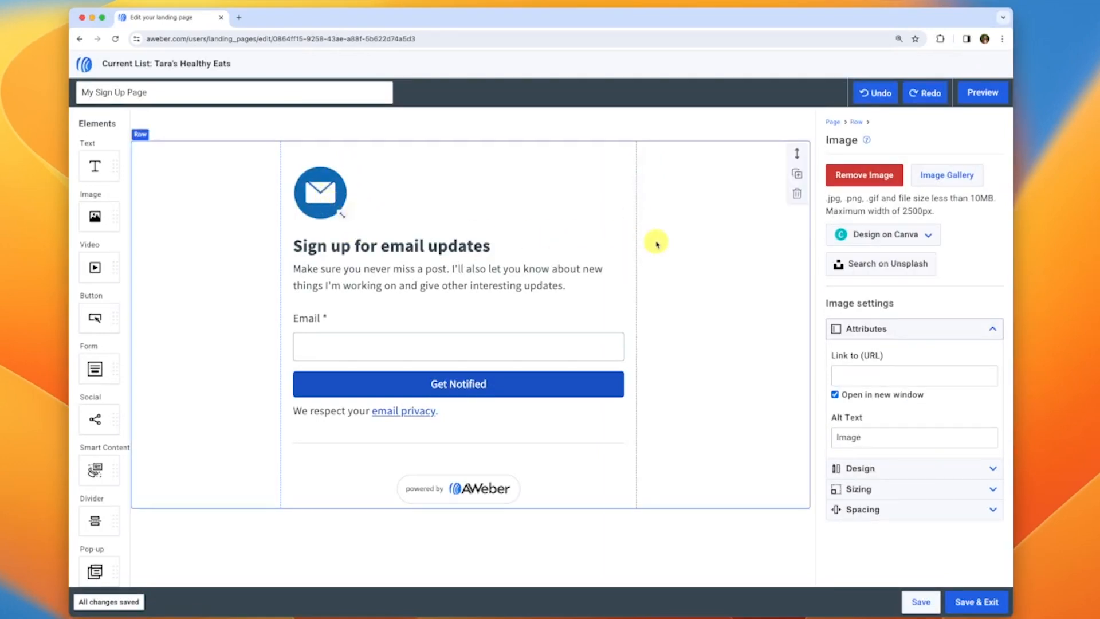
Swap the envelope for the Tara's healthy eats logo, centred and shrunk smaller
{"action": "left_click", "coordinate": [950, 178]}
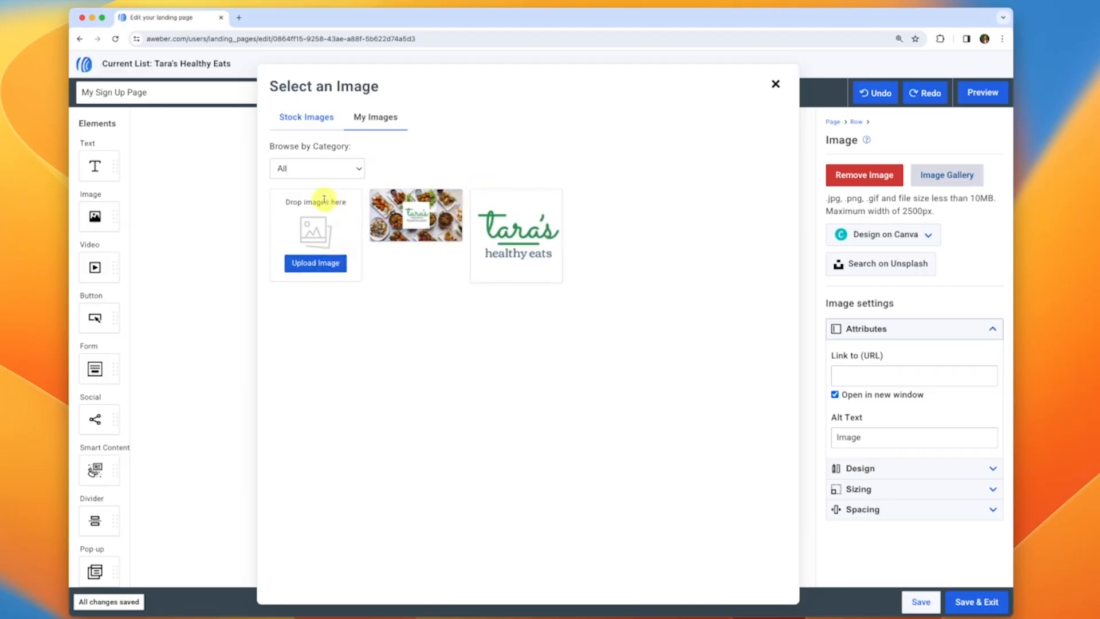
{"action": "left_click", "coordinate": [524, 232]}
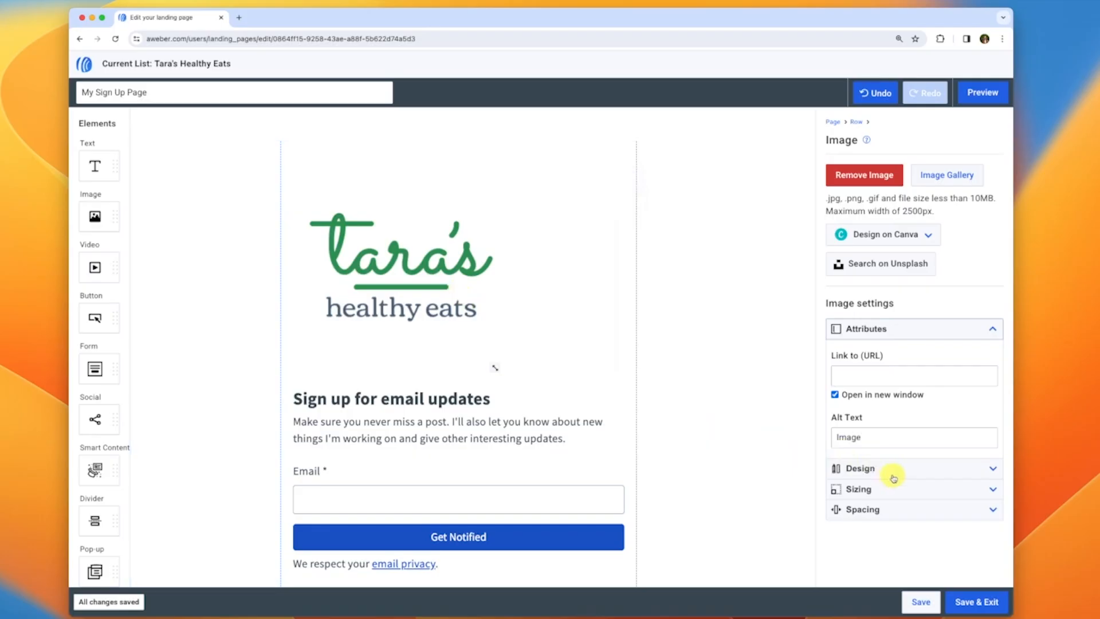
{"action": "left_click", "coordinate": [873, 511]}
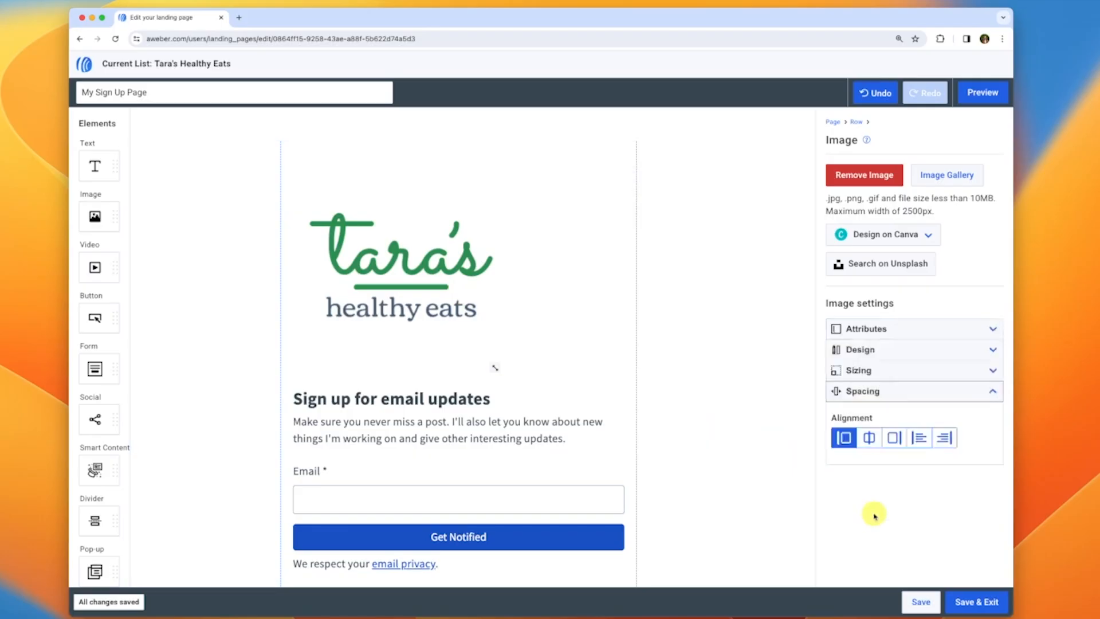
{"action": "left_click", "coordinate": [869, 438]}
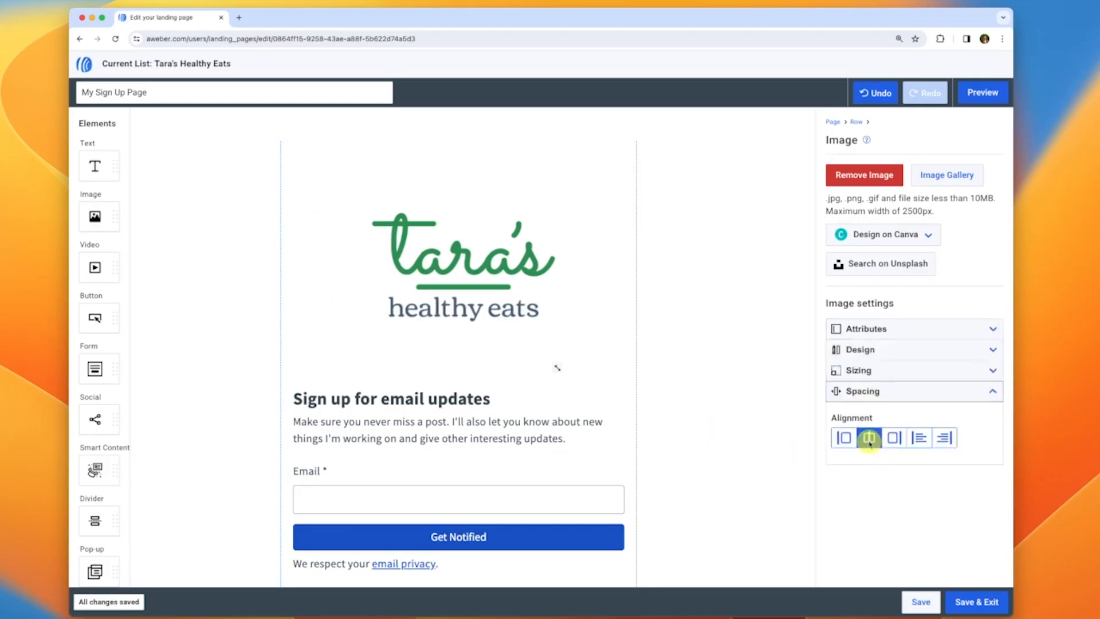
{"action": "scroll", "coordinate": [599, 383], "scroll_direction": "down", "scroll_amount": 1}
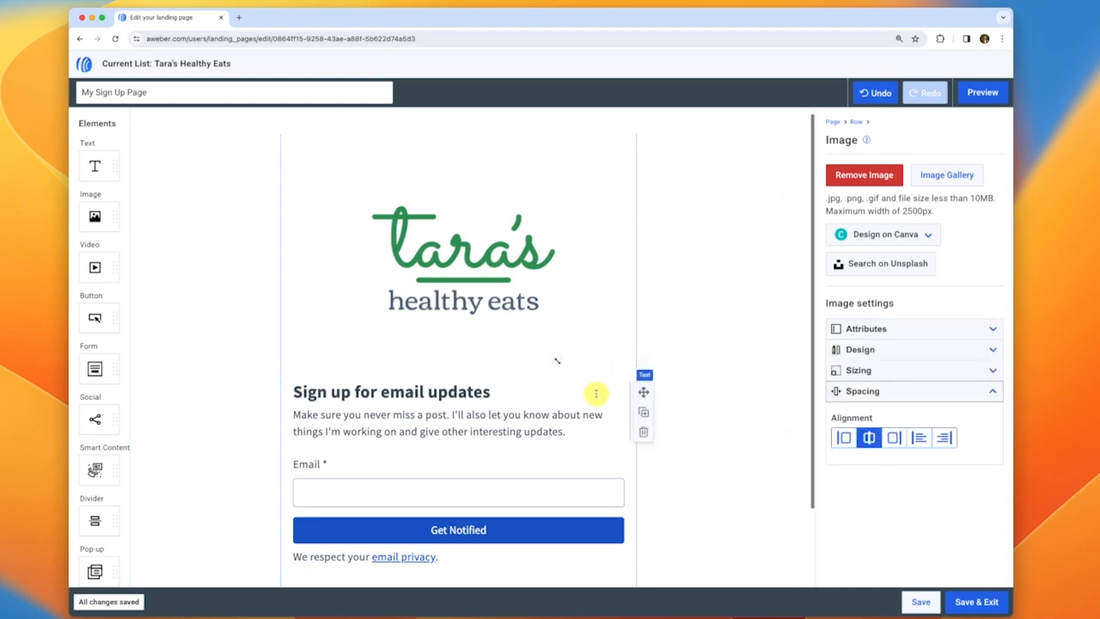
{"action": "left_click_drag", "start_coordinate": [559, 362], "coordinate": [530, 295]}
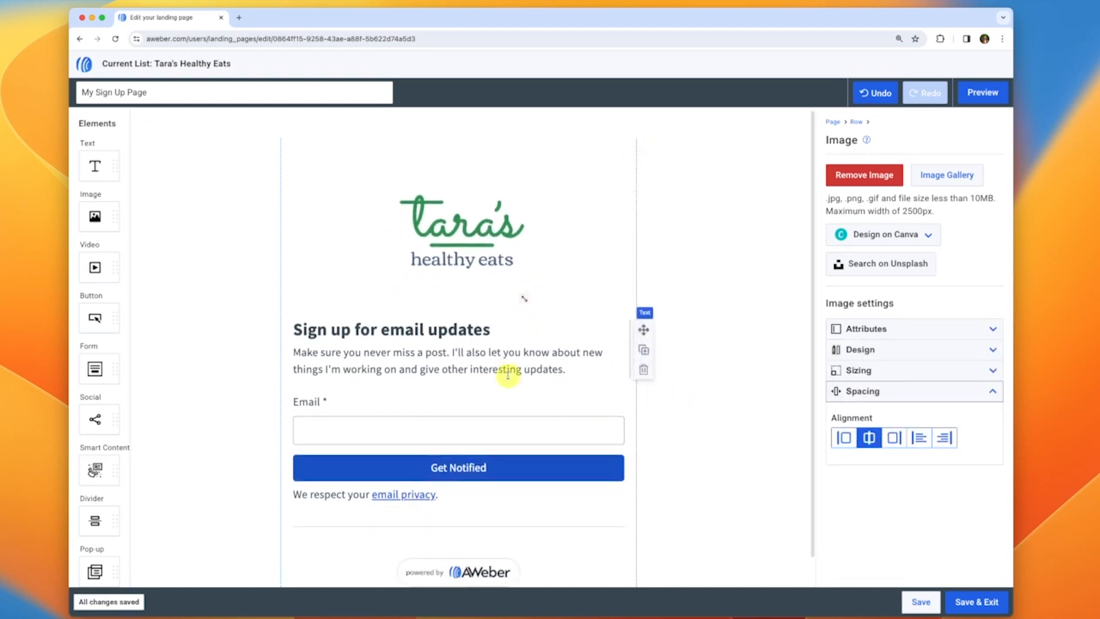
Select the Get Notified button and show its colour choices
{"action": "left_click", "coordinate": [555, 473]}
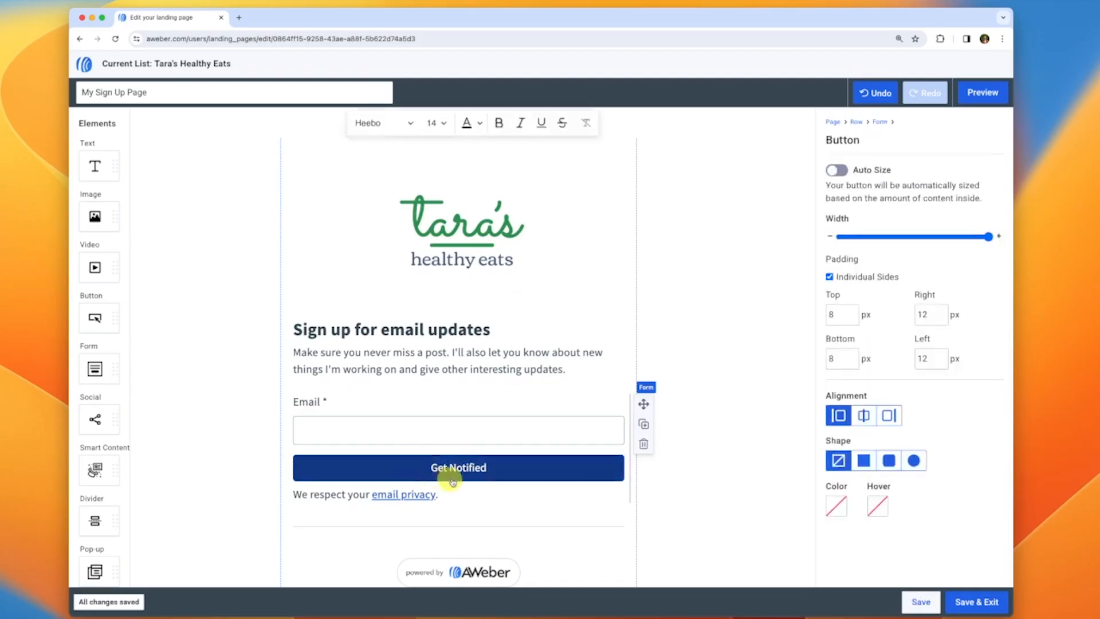
{"action": "left_click", "coordinate": [837, 507]}
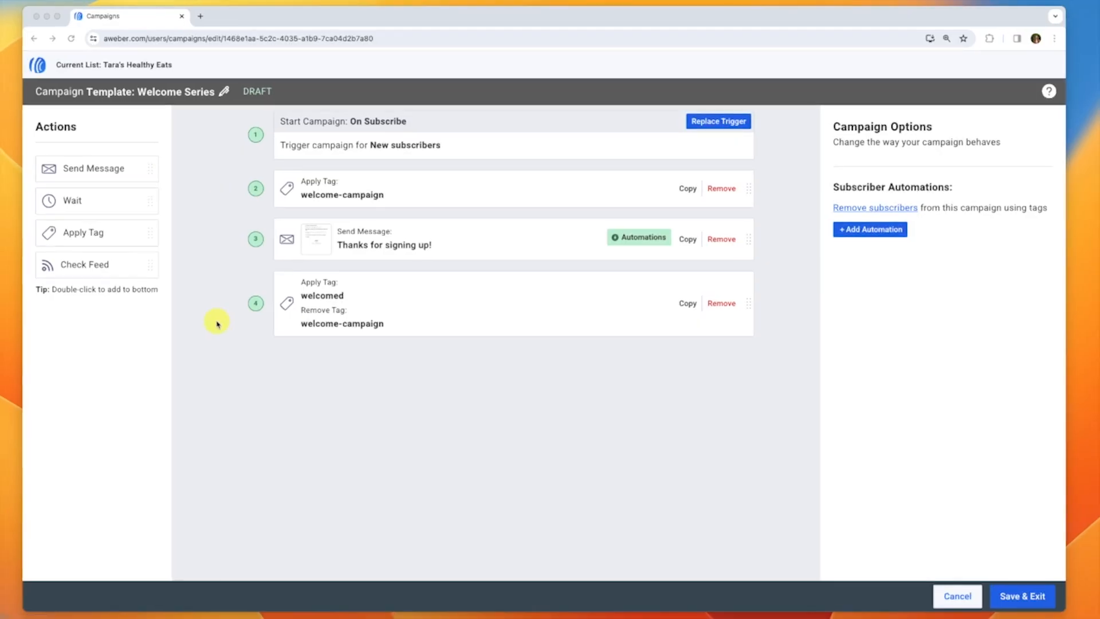
Open the Thanks for signing up! message and start editing its text block
{"action": "left_click", "coordinate": [336, 235]}
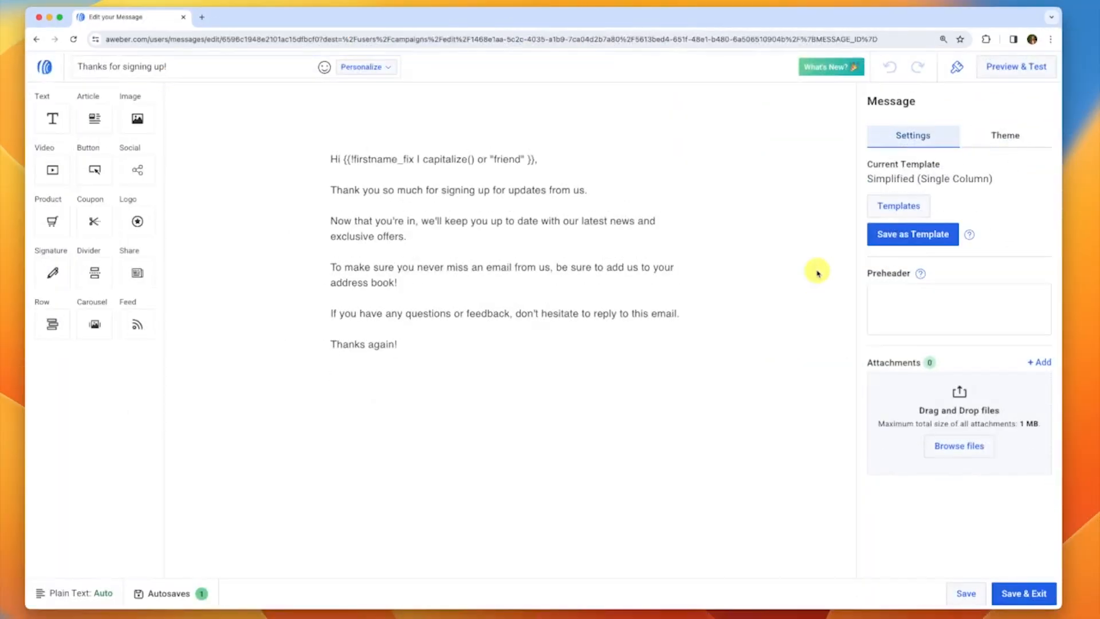
{"action": "left_click", "coordinate": [285, 211]}
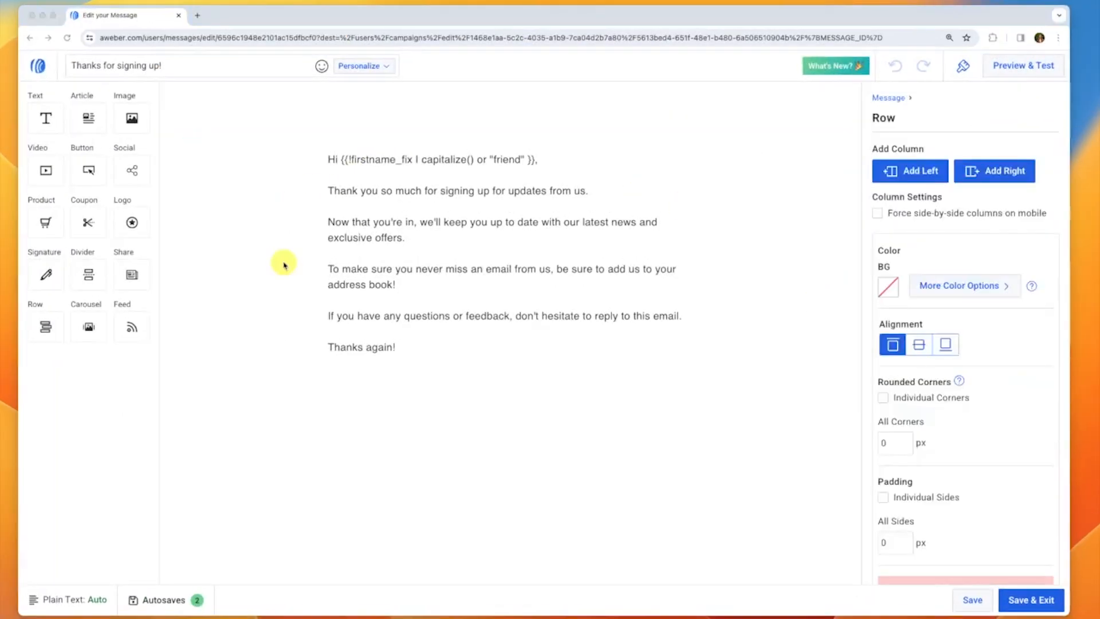
{"action": "left_click", "coordinate": [289, 263]}
{"action": "left_click", "coordinate": [427, 189]}
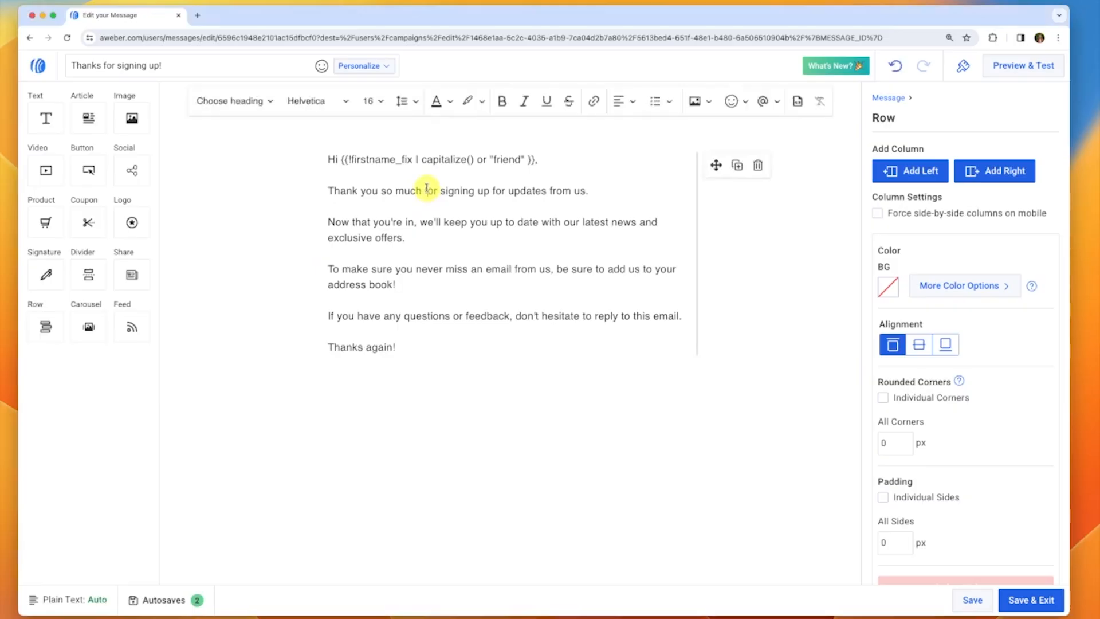
Add an empty line after the greeting, try the / command list, then remove it
{"action": "left_click", "coordinate": [557, 155]}
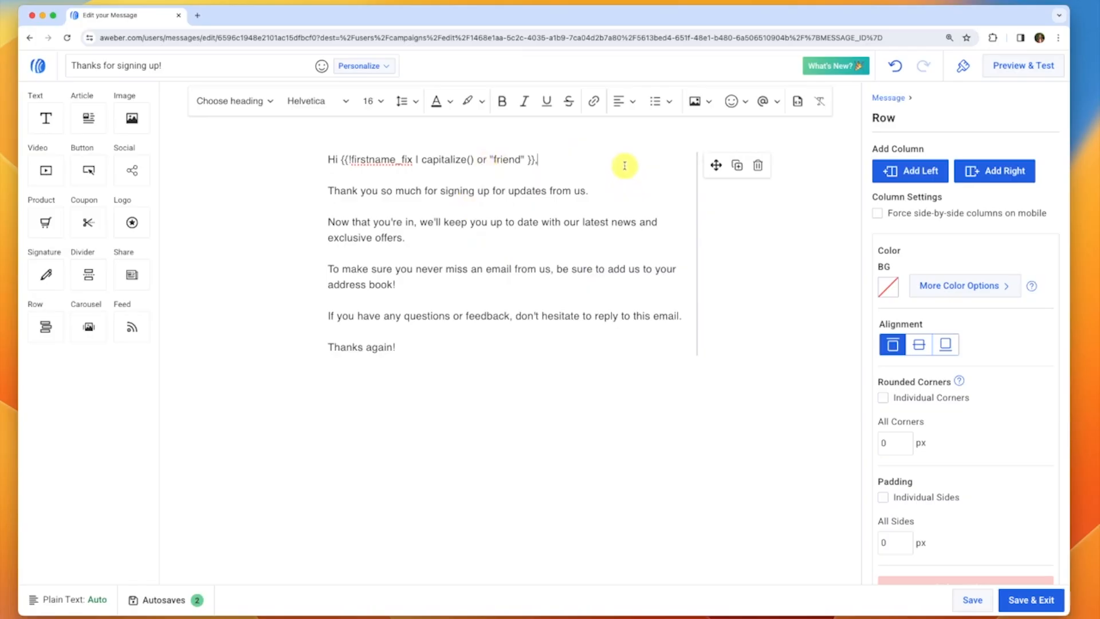
{"action": "key", "text": "Return"}
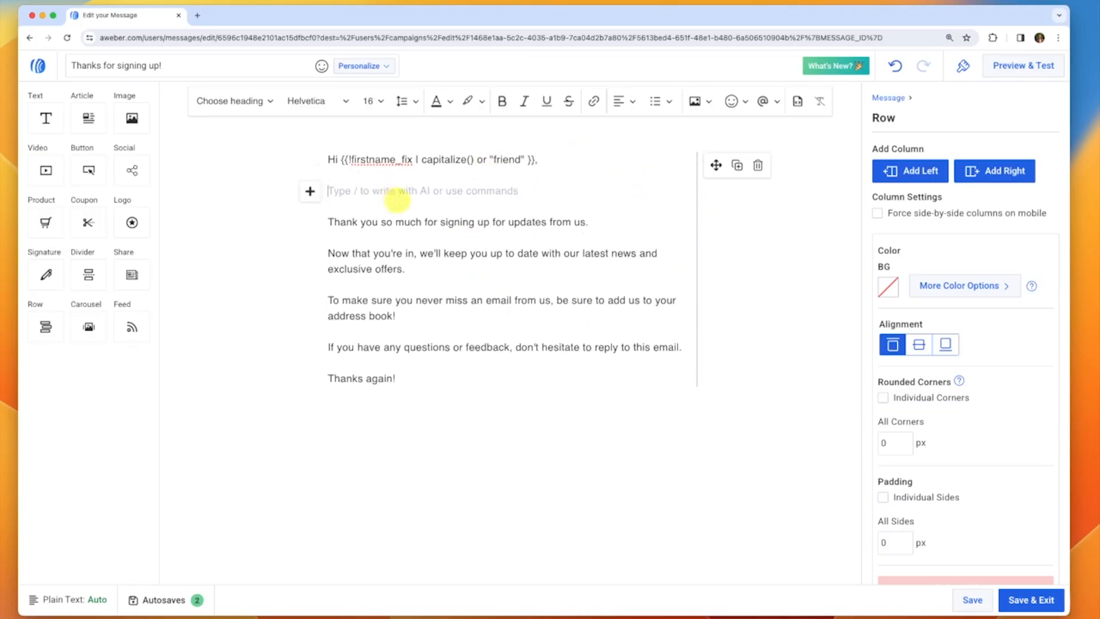
{"action": "type", "text": "/"}
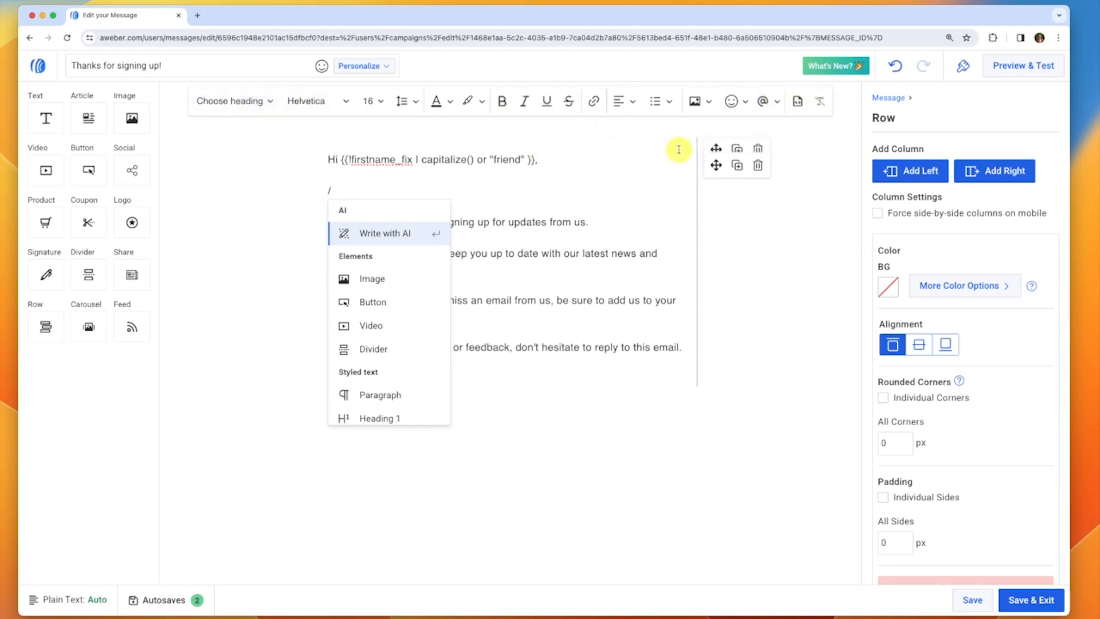
{"action": "key", "text": "BackSpace"}
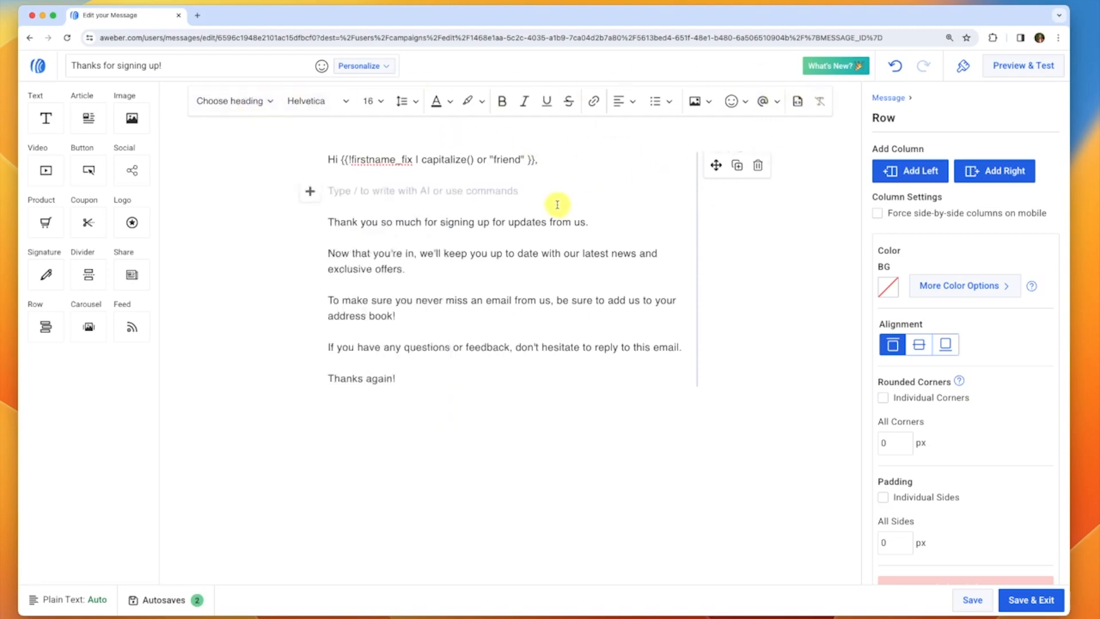
{"action": "key", "text": "BackSpace"}
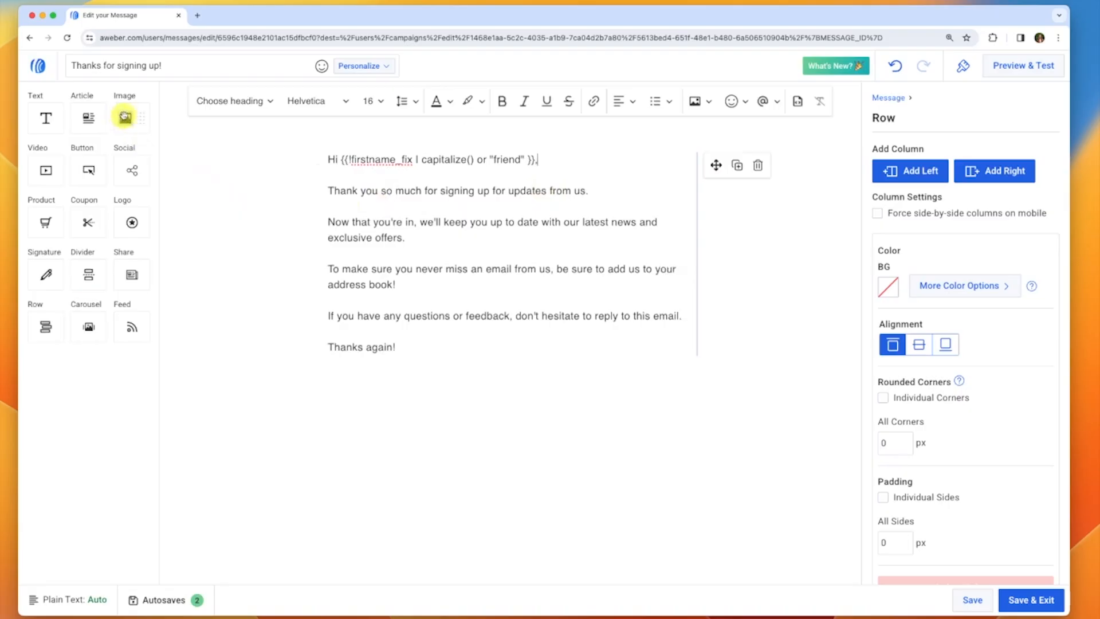
Add an image block and design a Canva banner from the food-themed Orix Eatery template
{"action": "left_click_drag", "start_coordinate": [125, 117], "coordinate": [522, 252]}
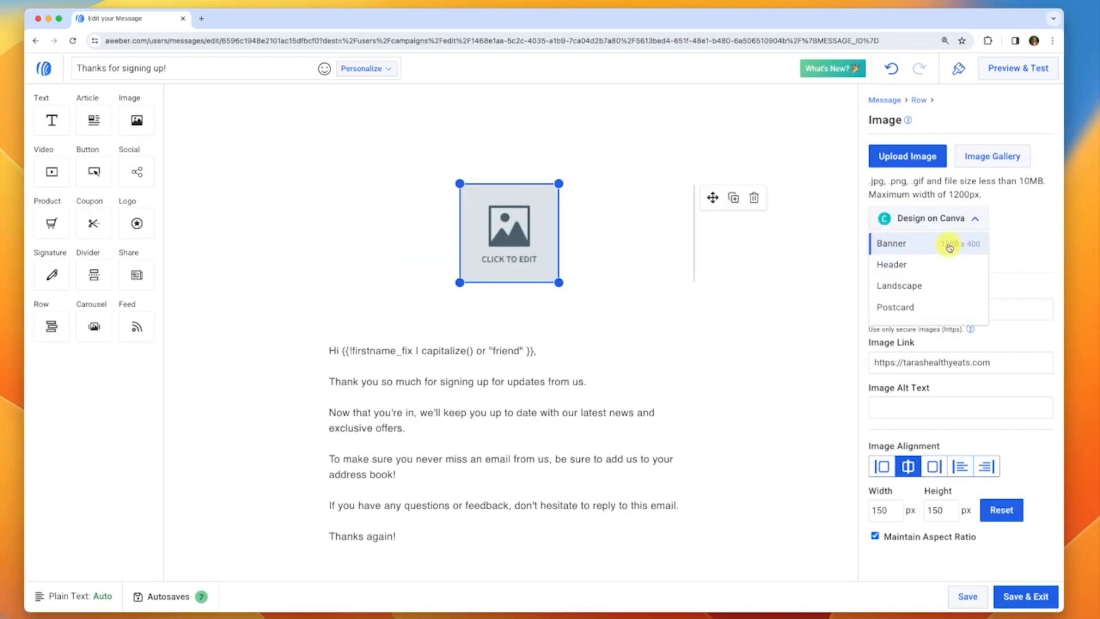
{"action": "left_click", "coordinate": [948, 247]}
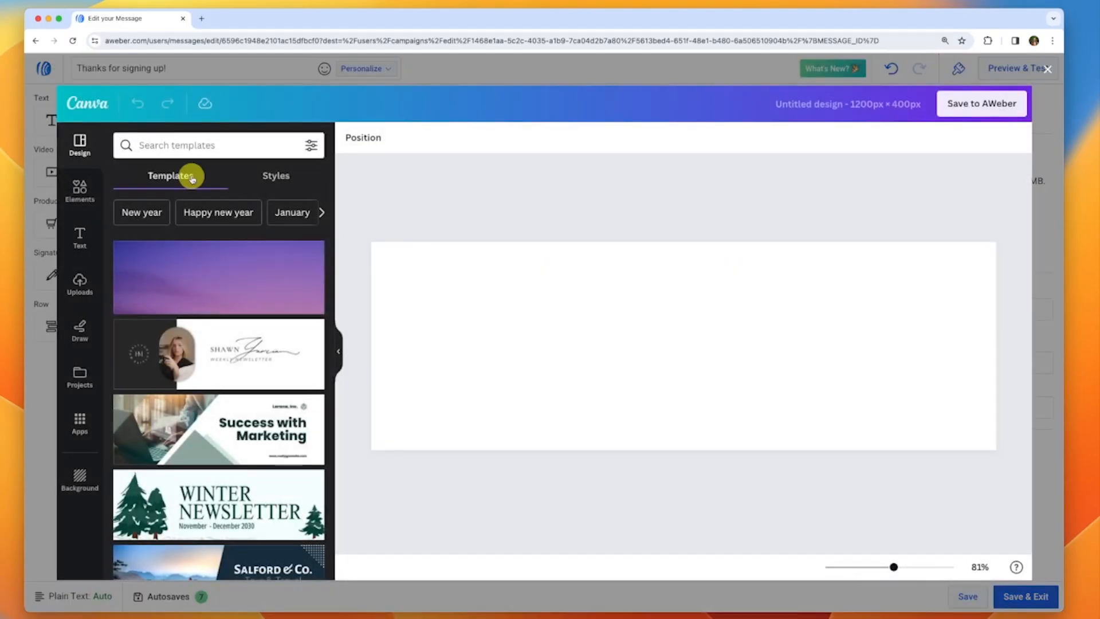
{"action": "left_click", "coordinate": [206, 146]}
{"action": "type", "text": "food"}
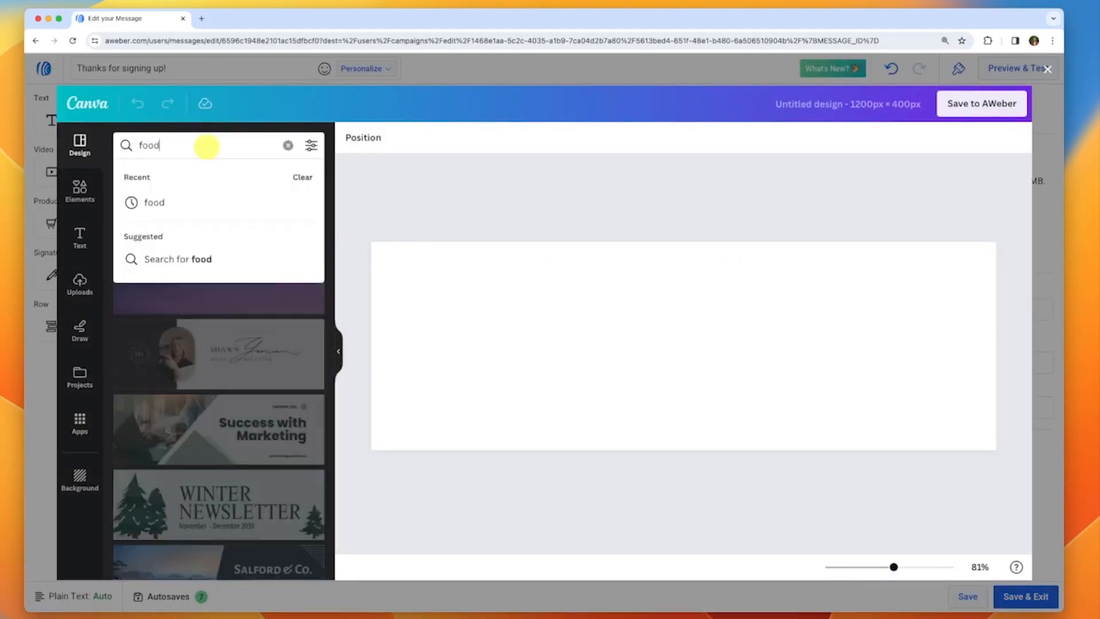
{"action": "left_click", "coordinate": [195, 201]}
{"action": "scroll", "coordinate": [259, 348], "scroll_direction": "down", "scroll_amount": 1}
{"action": "scroll", "coordinate": [259, 348], "scroll_direction": "down", "scroll_amount": 4}
{"action": "left_click", "coordinate": [220, 440]}
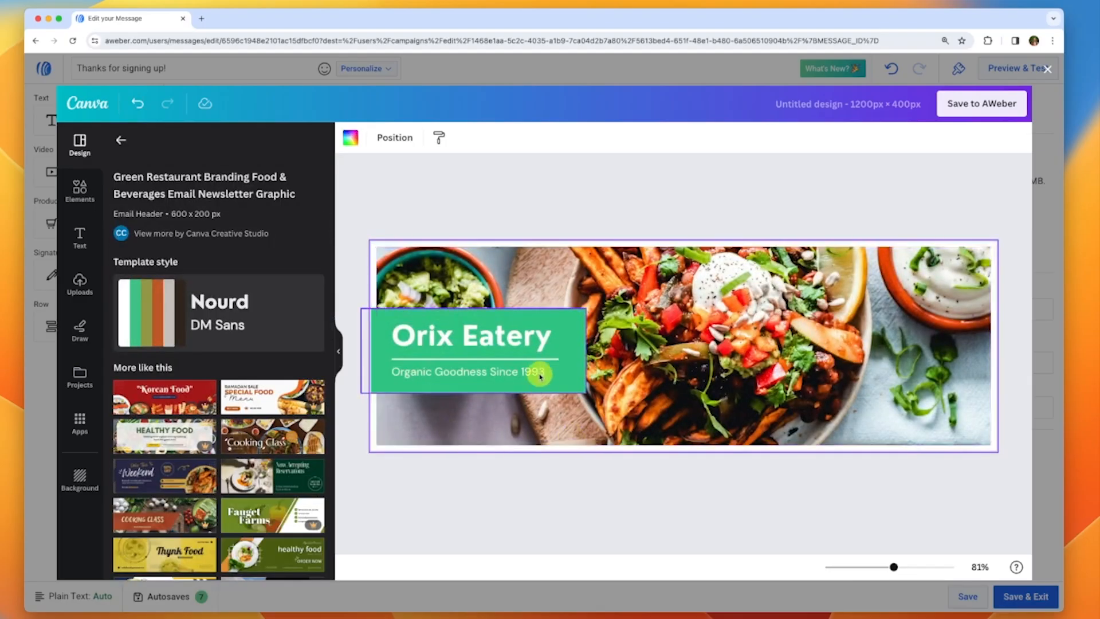
{"action": "left_click", "coordinate": [539, 373]}
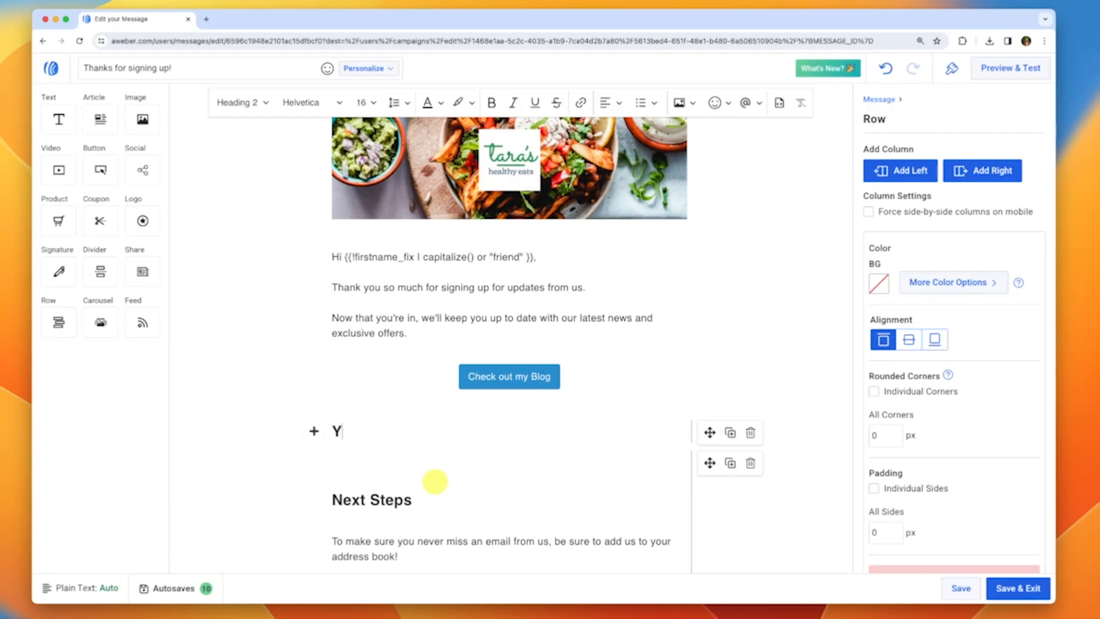
Type the 'Your Super Special Recipe!' heading with an intro sentence beneath it
{"action": "type", "text": "our "}
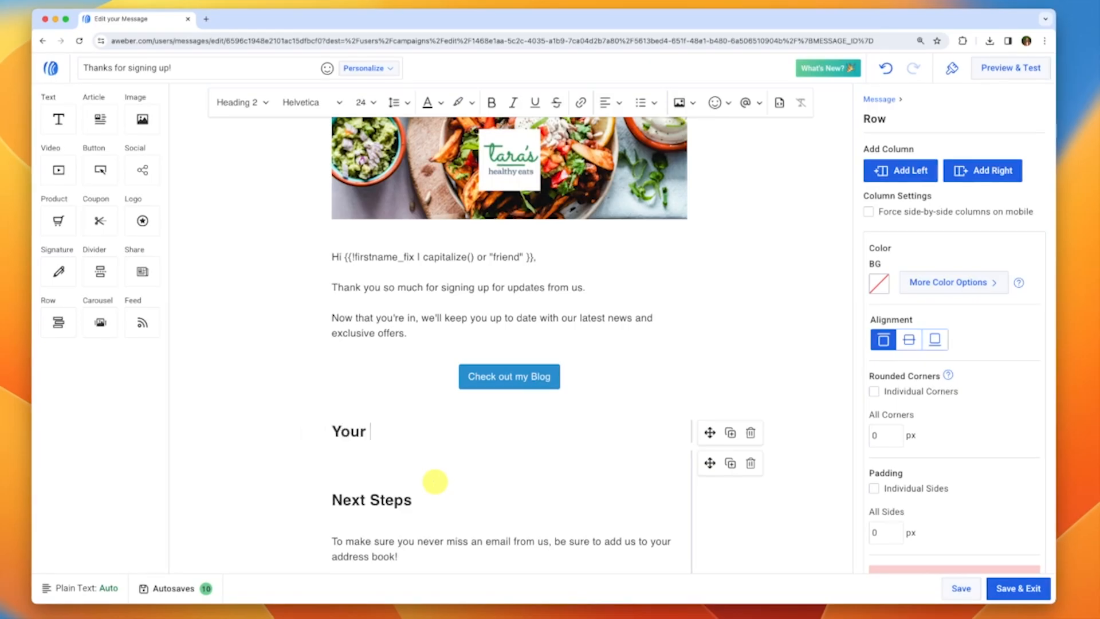
{"action": "type", "text": "Super Special Recipe!"}
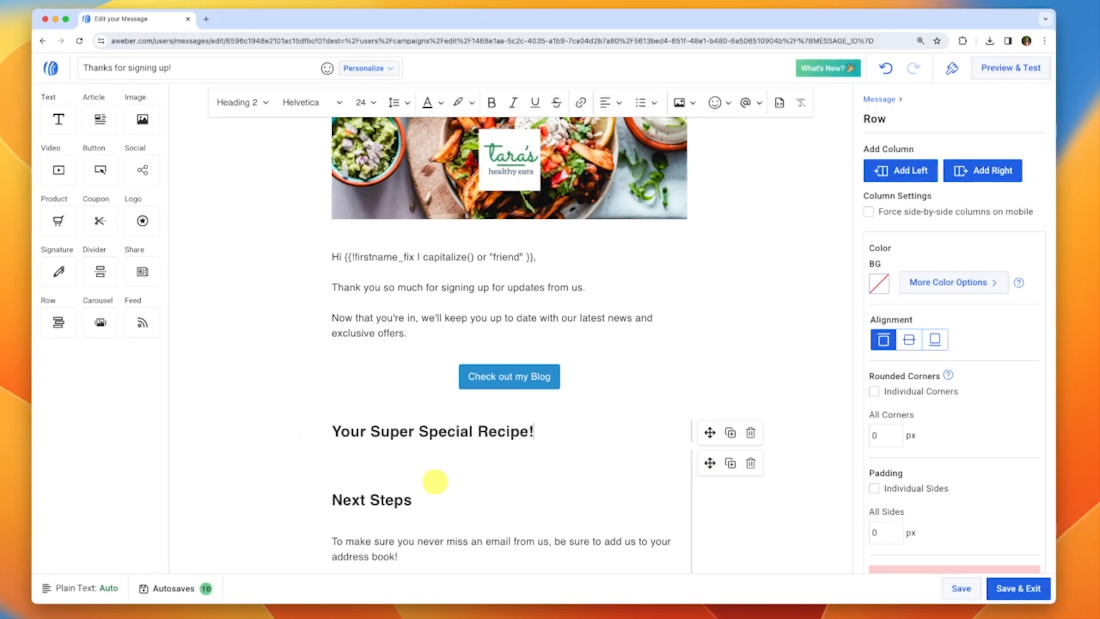
{"action": "key", "text": "Return"}
{"action": "type", "text": "S"}
{"action": "key", "text": "BackSpace"}
{"action": "type", "text": "As"}
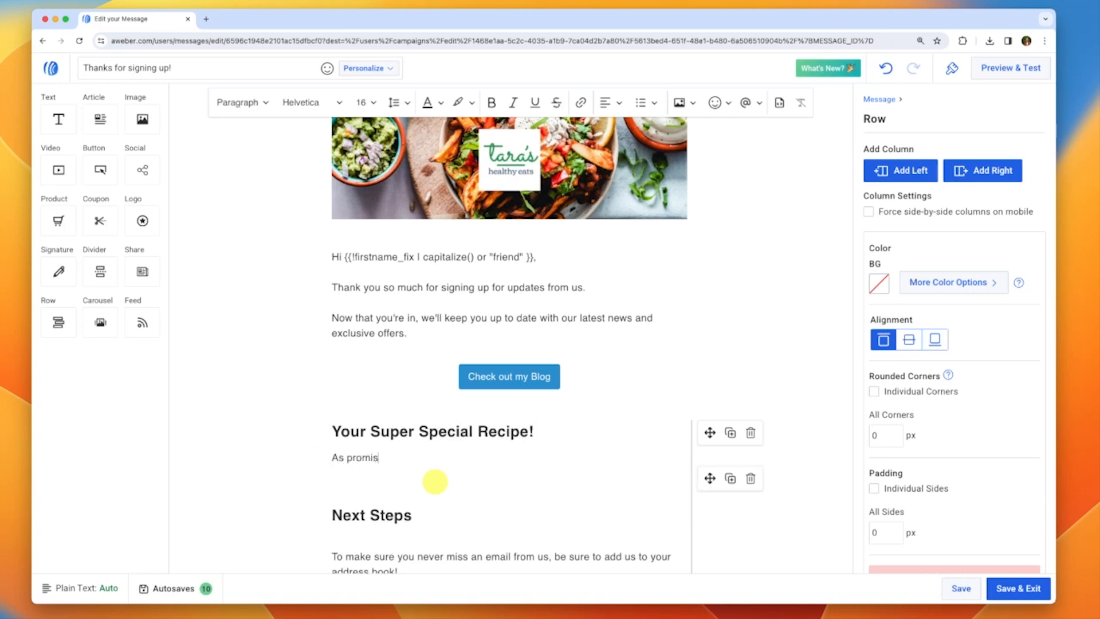
{"action": "type", "text": "promis"}
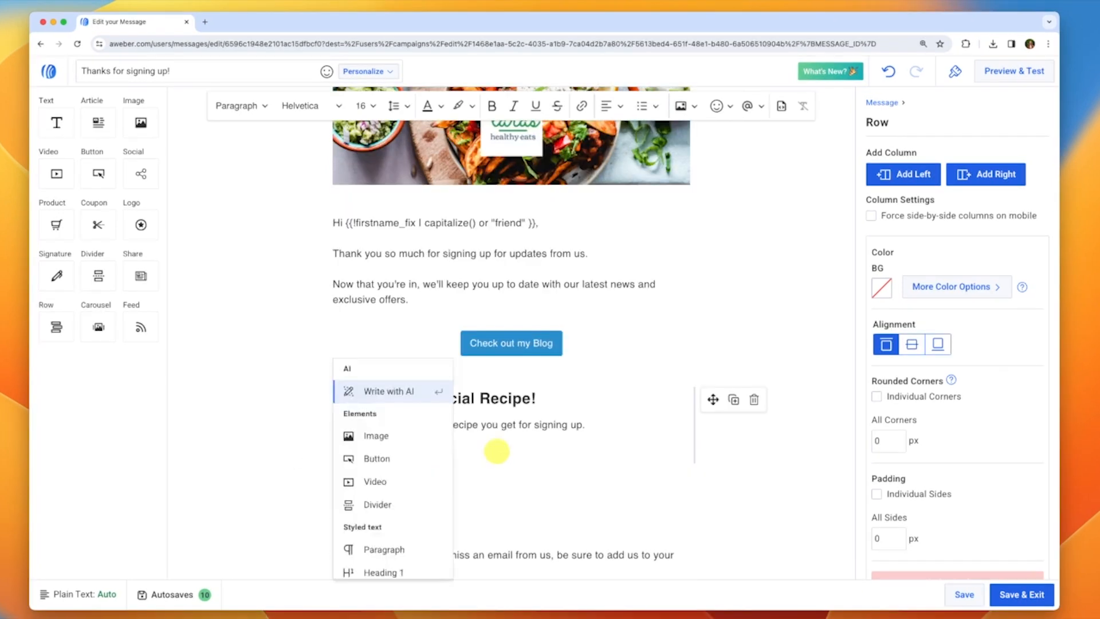
Use Write with AI to generate a fudgy brownies recipe below the intro
{"action": "key", "text": "Return"}
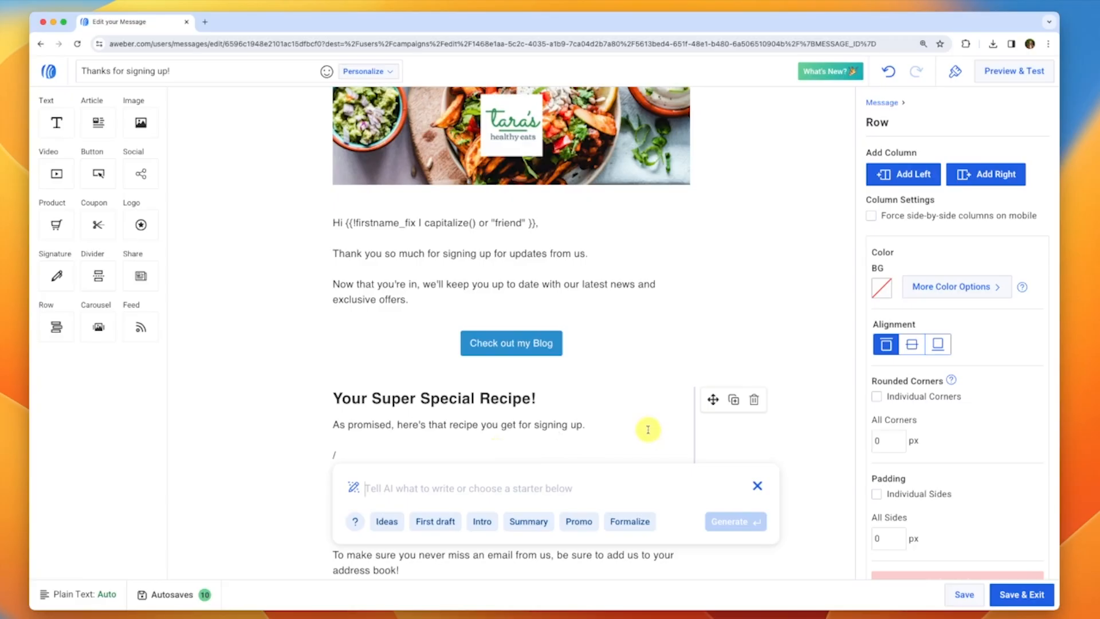
{"action": "type", "text": "W"}
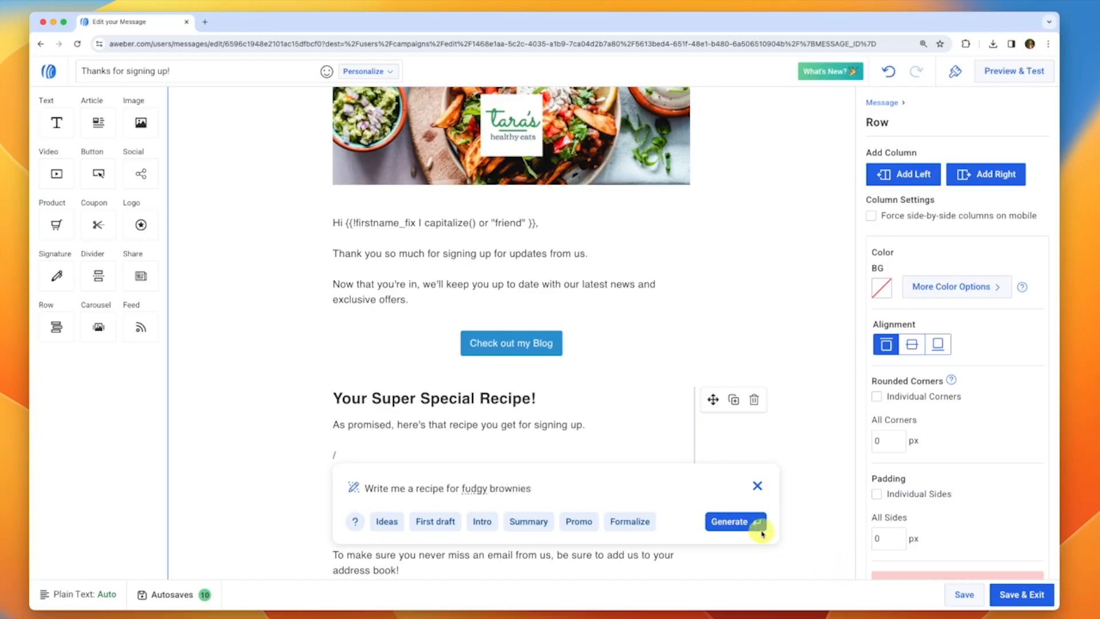
{"action": "left_click", "coordinate": [743, 522]}
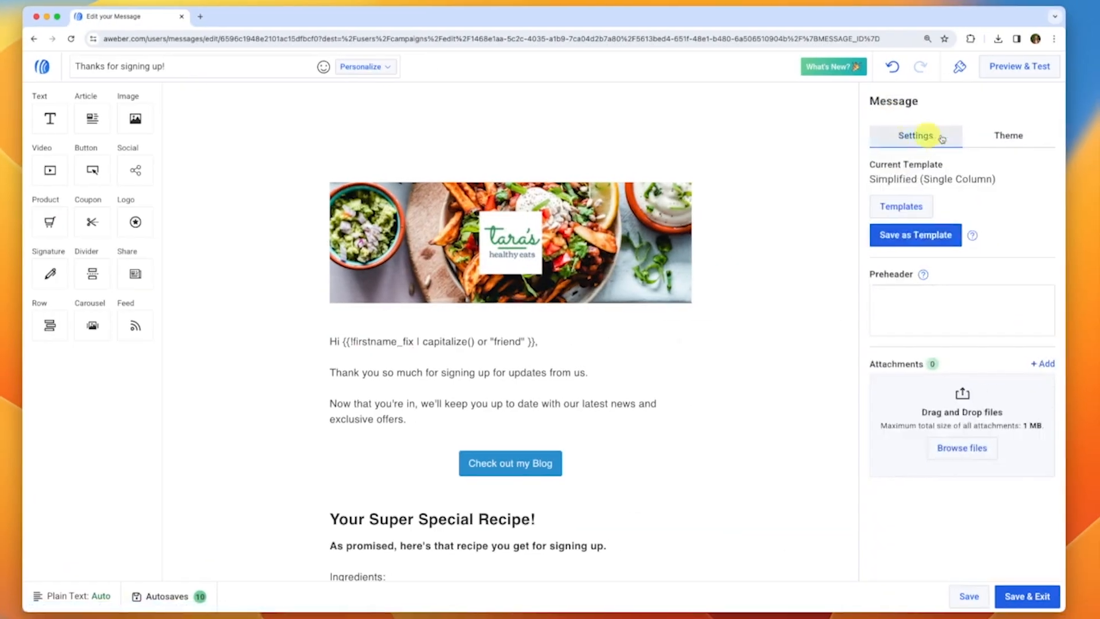
Set the theme's button colour to custom light green #6ADE66
{"action": "left_click", "coordinate": [999, 136]}
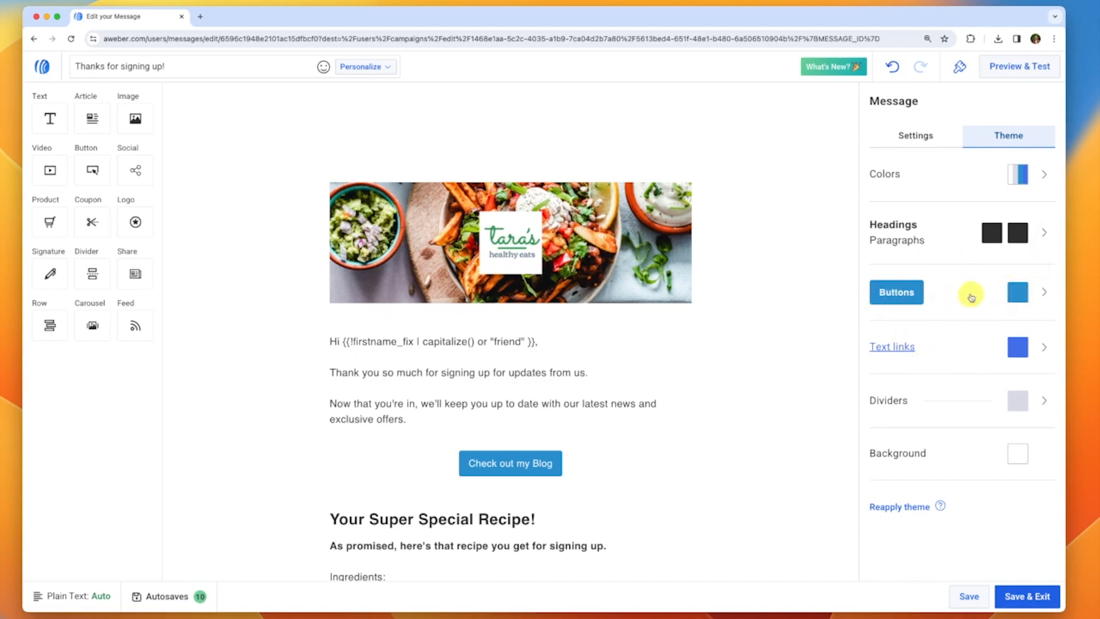
{"action": "left_click", "coordinate": [1042, 293]}
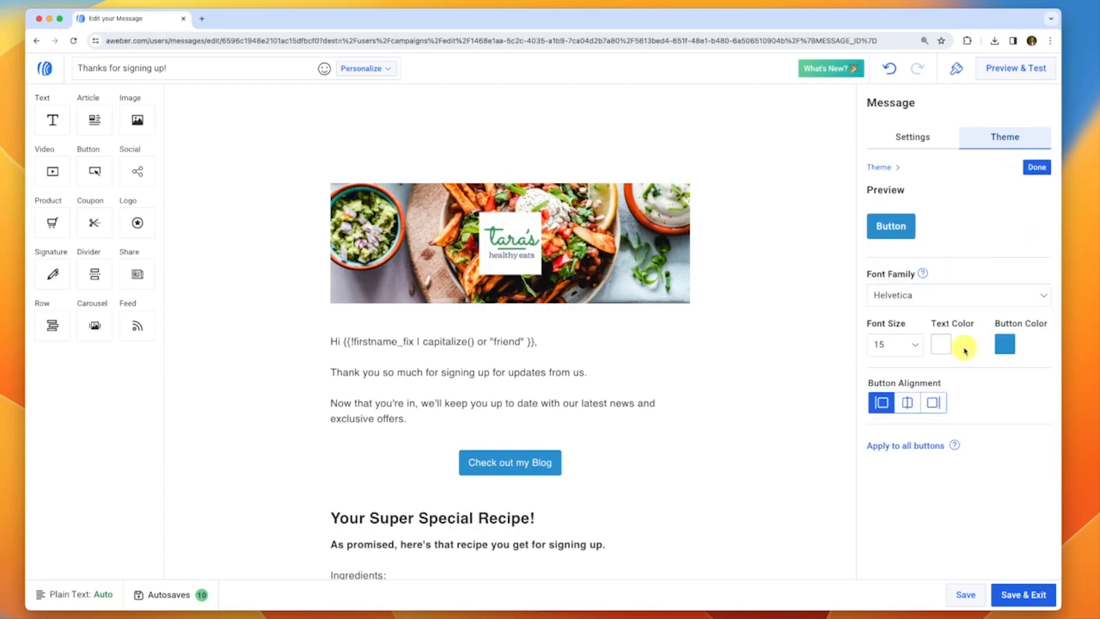
{"action": "left_click", "coordinate": [1006, 346]}
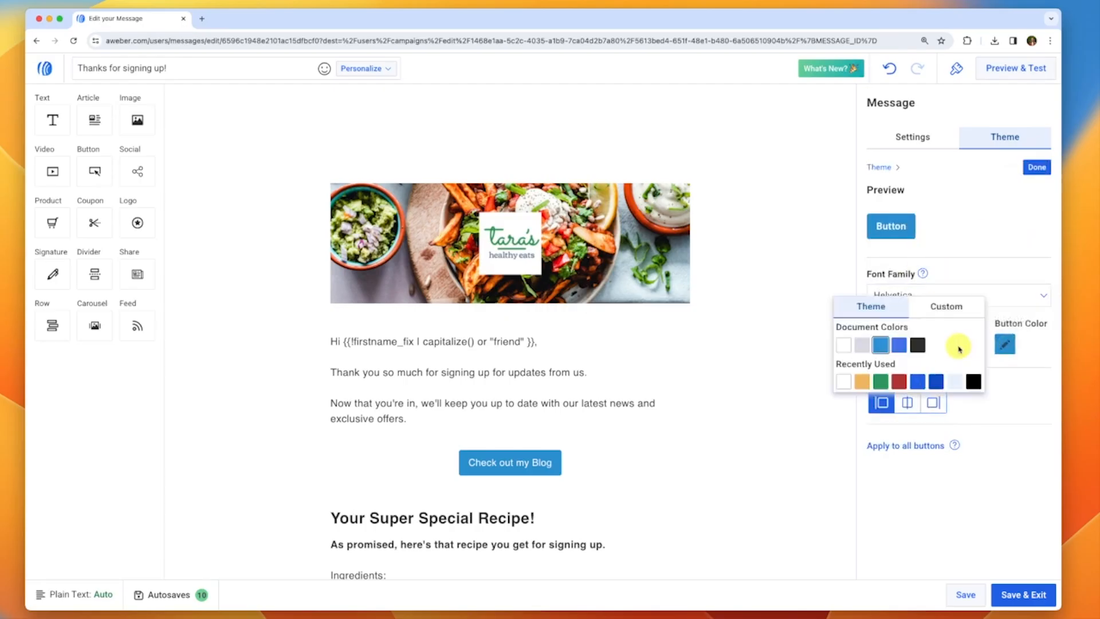
{"action": "left_click", "coordinate": [964, 312]}
{"action": "left_click", "coordinate": [916, 485]}
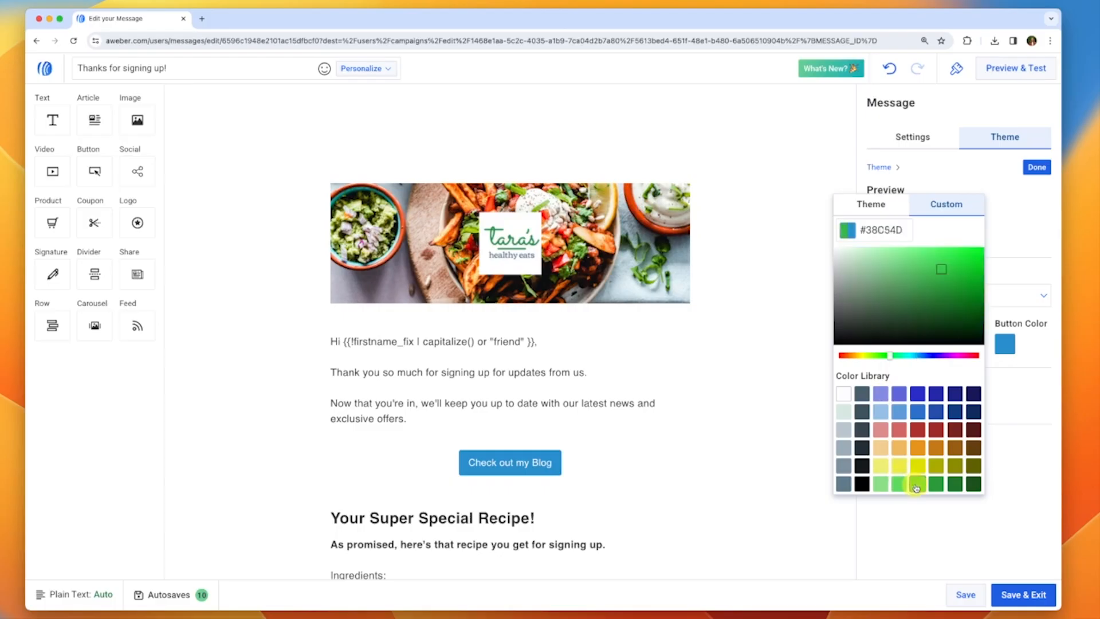
{"action": "left_click", "coordinate": [898, 485]}
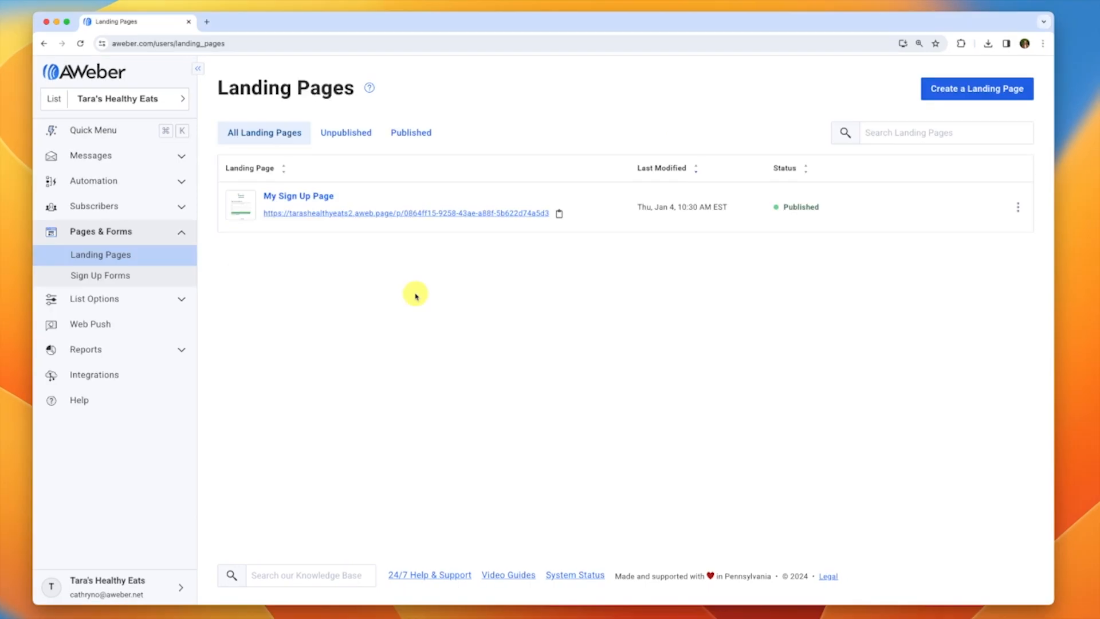
Preview My Sign Up Page, close the preview, and bring up its Share options
{"action": "left_click", "coordinate": [238, 209]}
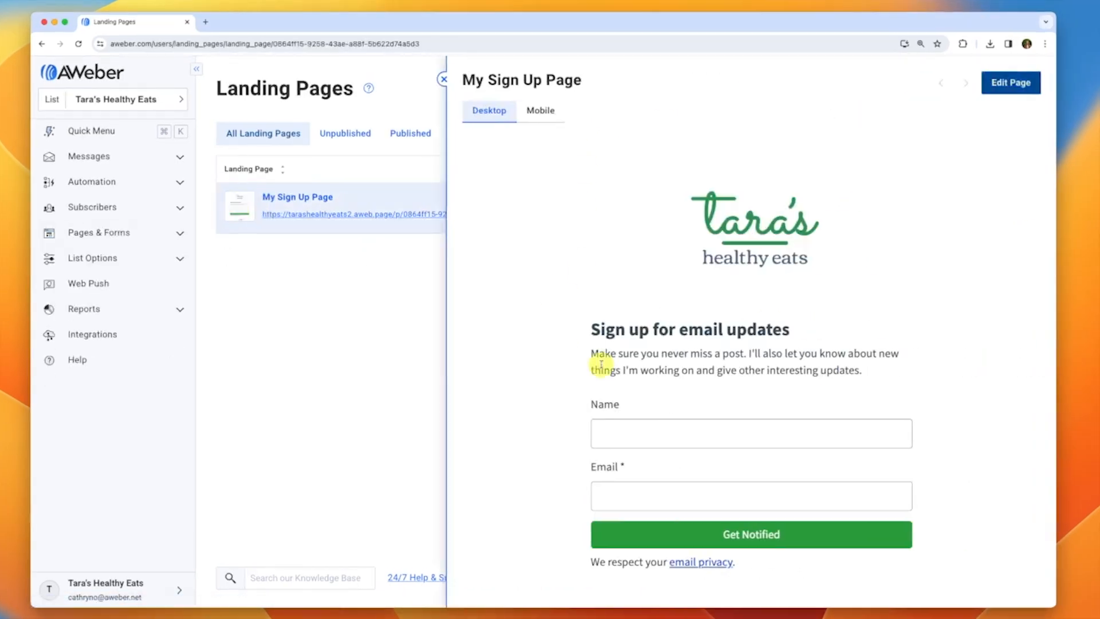
{"action": "scroll", "coordinate": [601, 365], "scroll_direction": "down", "scroll_amount": 2}
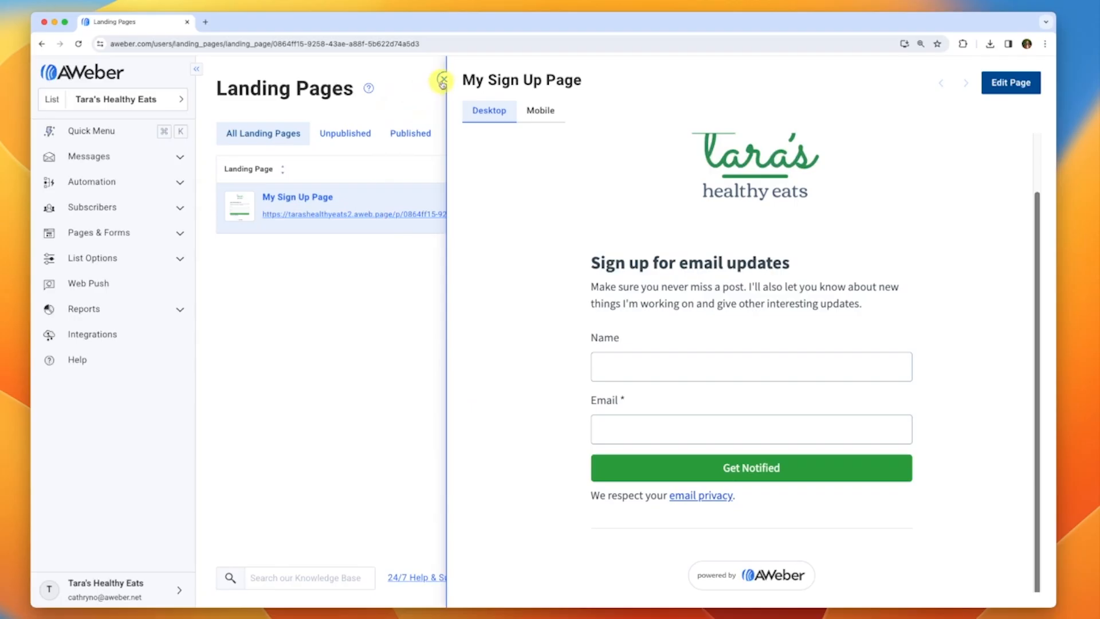
{"action": "scroll", "coordinate": [609, 243], "scroll_direction": "up", "scroll_amount": 2}
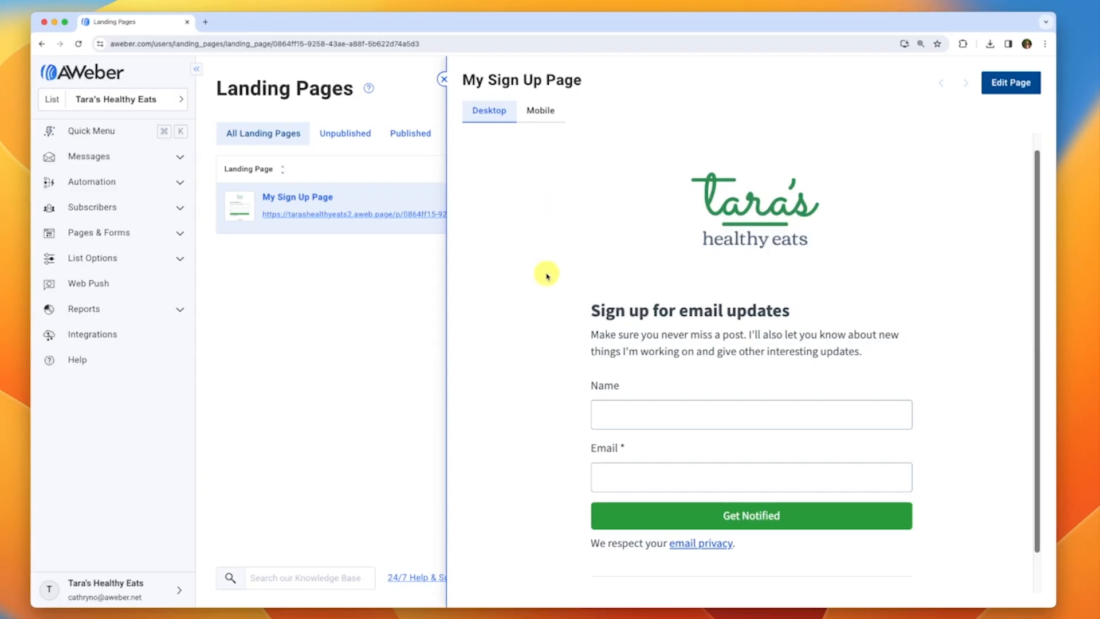
{"action": "left_click", "coordinate": [443, 78]}
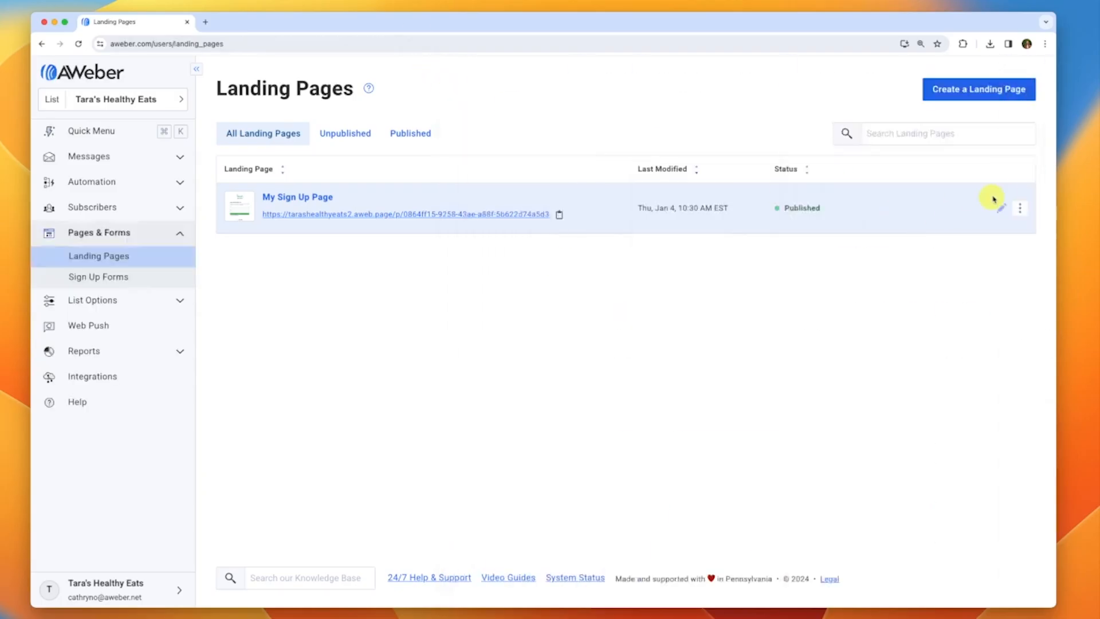
{"action": "left_click", "coordinate": [1019, 210]}
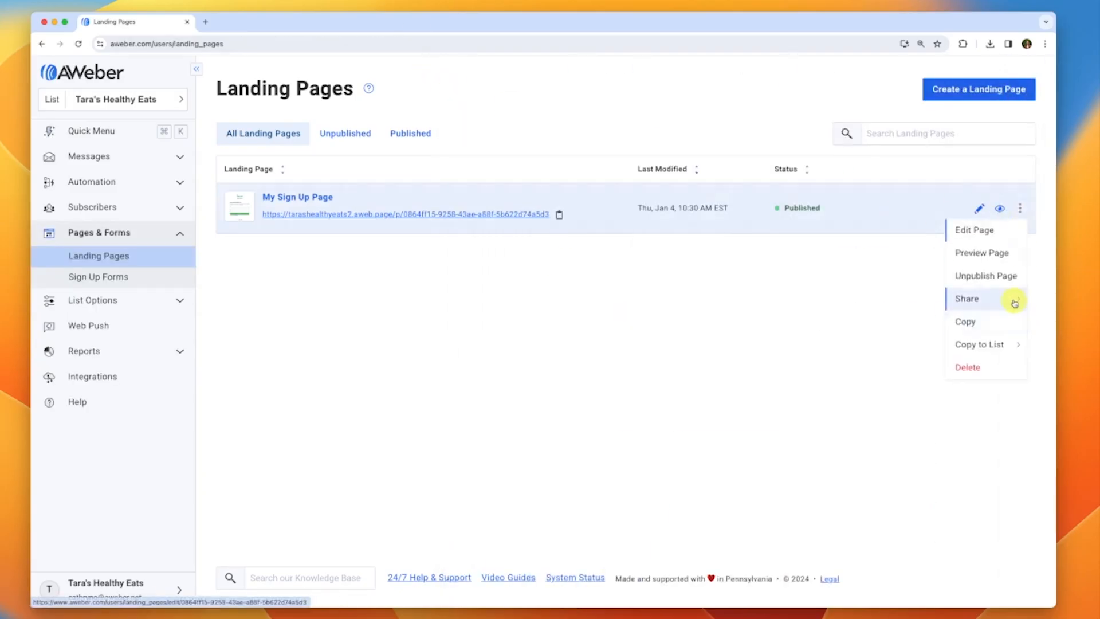
{"action": "left_click", "coordinate": [1009, 298]}
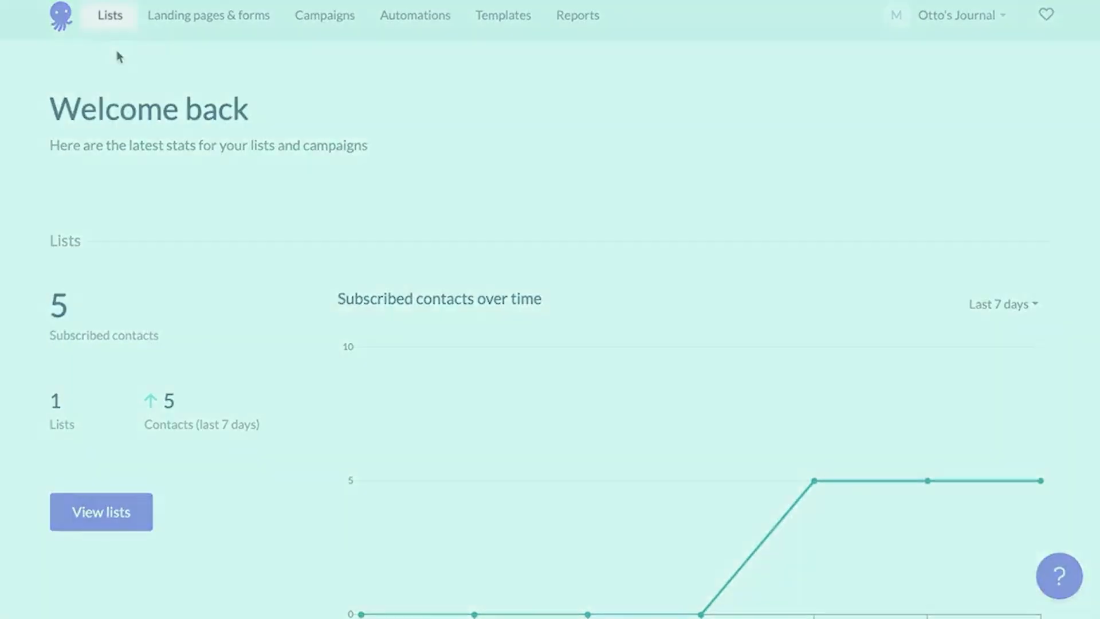
Add Time zone and Tags columns to the Weekly Newsletter contacts table
{"action": "left_click", "coordinate": [109, 18]}
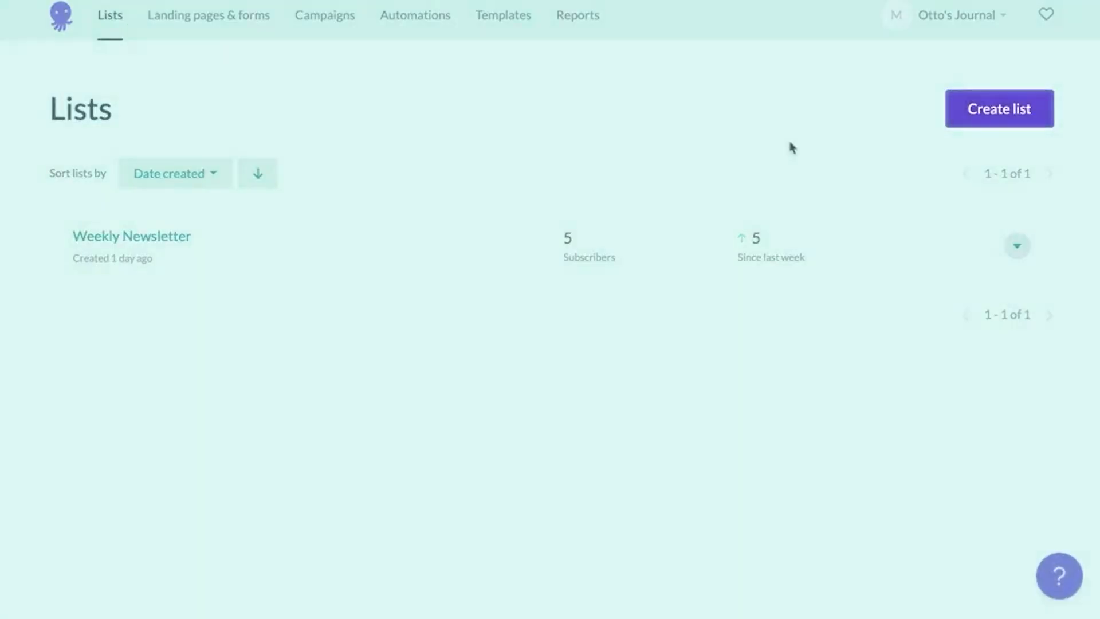
{"action": "left_click", "coordinate": [166, 239]}
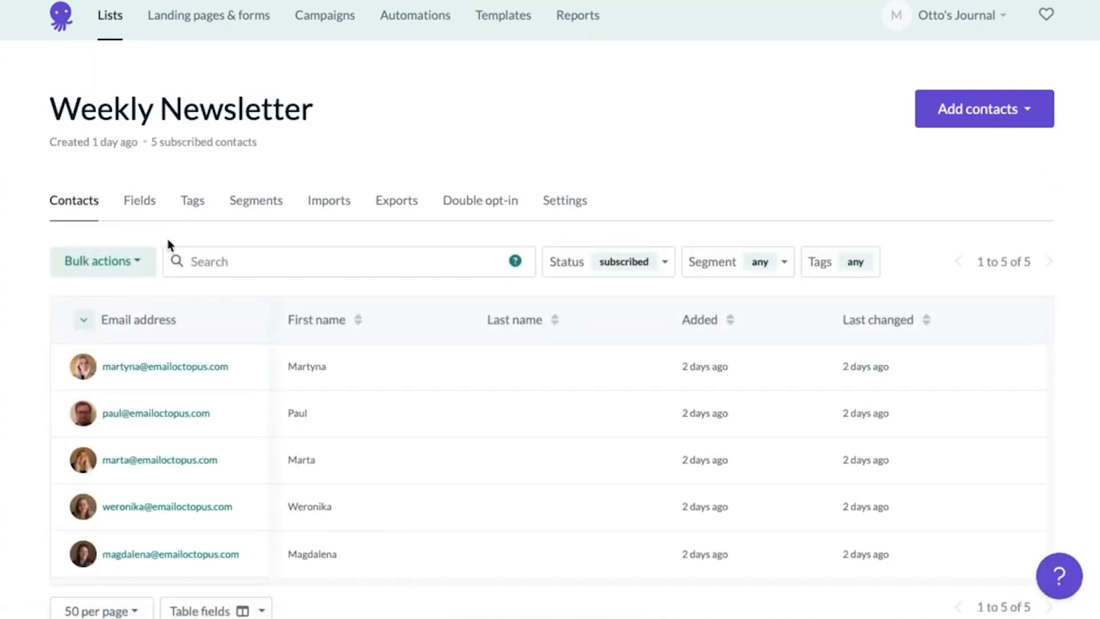
{"action": "scroll", "coordinate": [167, 239], "scroll_direction": "down", "scroll_amount": 2}
{"action": "left_click", "coordinate": [232, 521]}
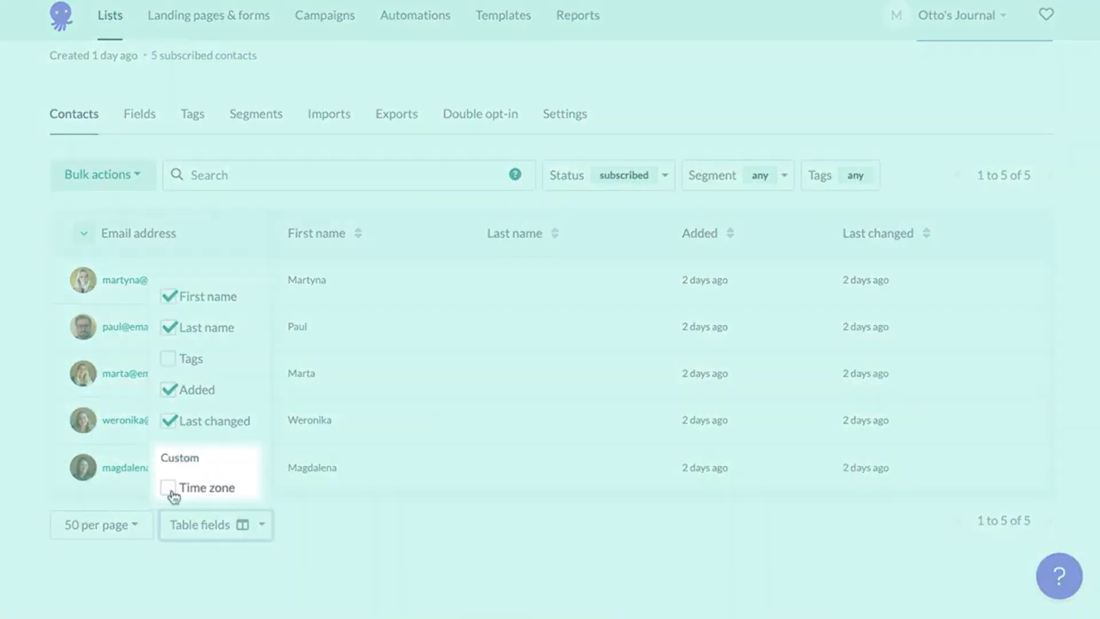
{"action": "left_click", "coordinate": [171, 492]}
{"action": "left_click", "coordinate": [252, 527]}
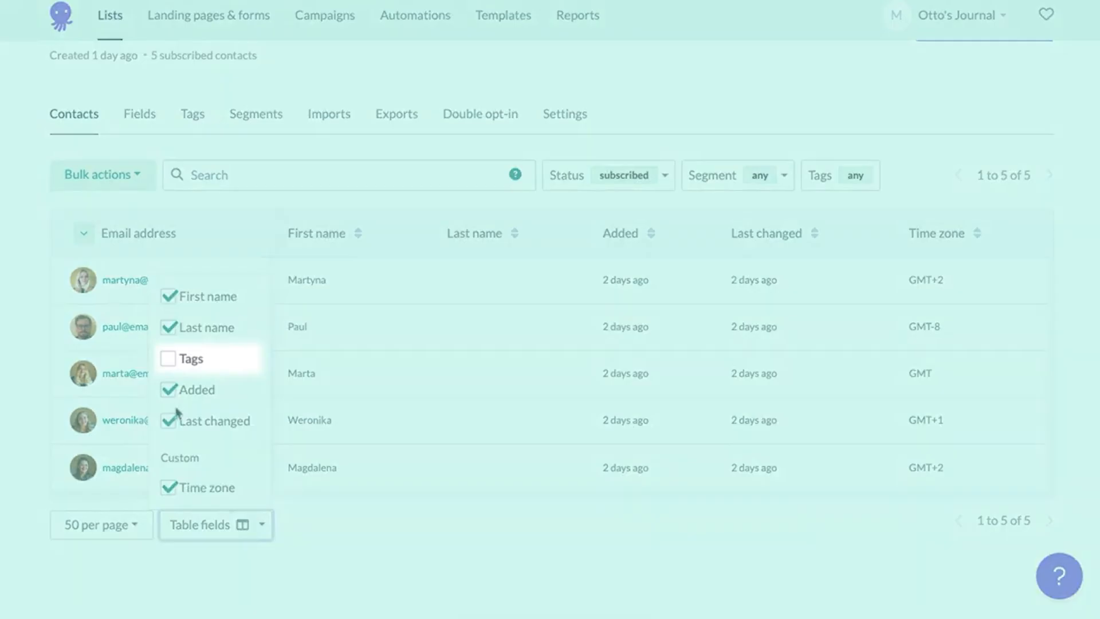
{"action": "left_click", "coordinate": [169, 361]}
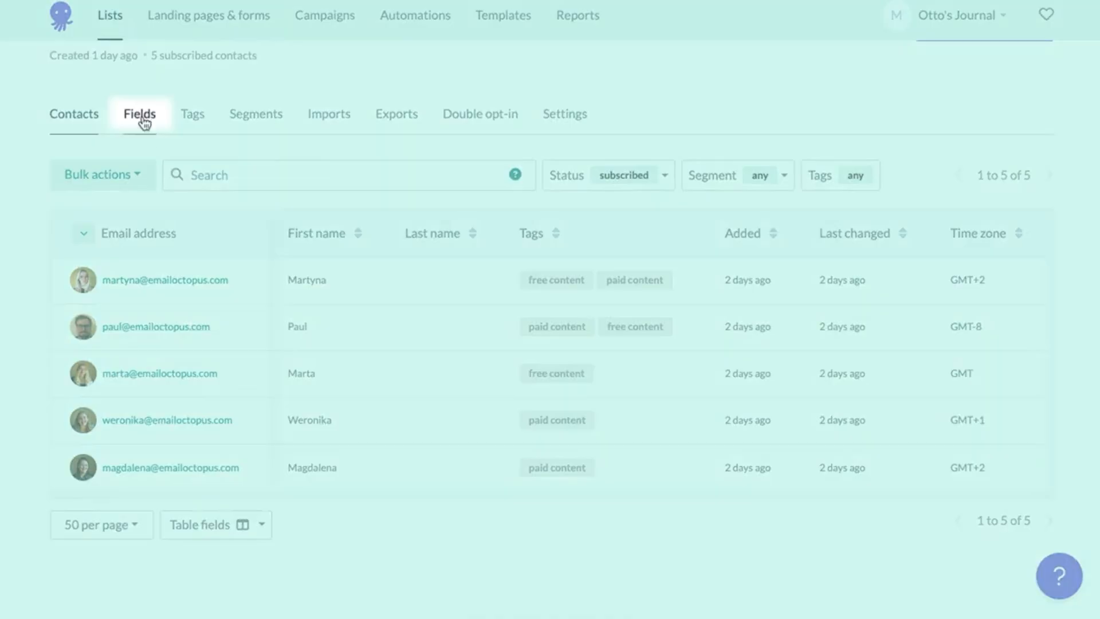
Browse the list's Fields, Tags and Segments, then open Landing pages & forms
{"action": "left_click", "coordinate": [144, 117]}
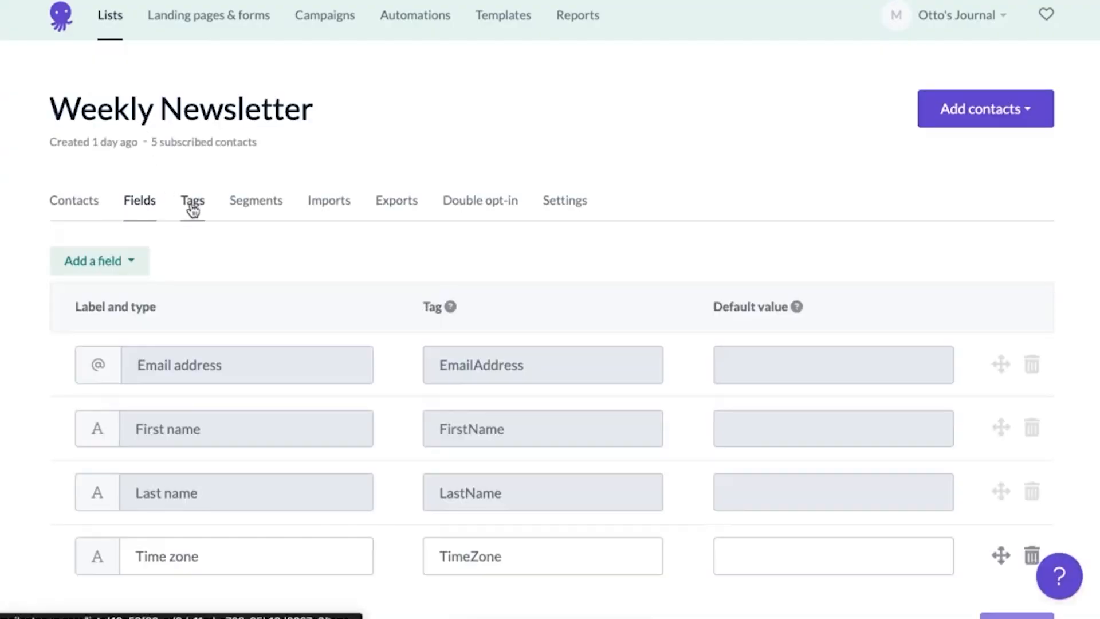
{"action": "left_click", "coordinate": [190, 208]}
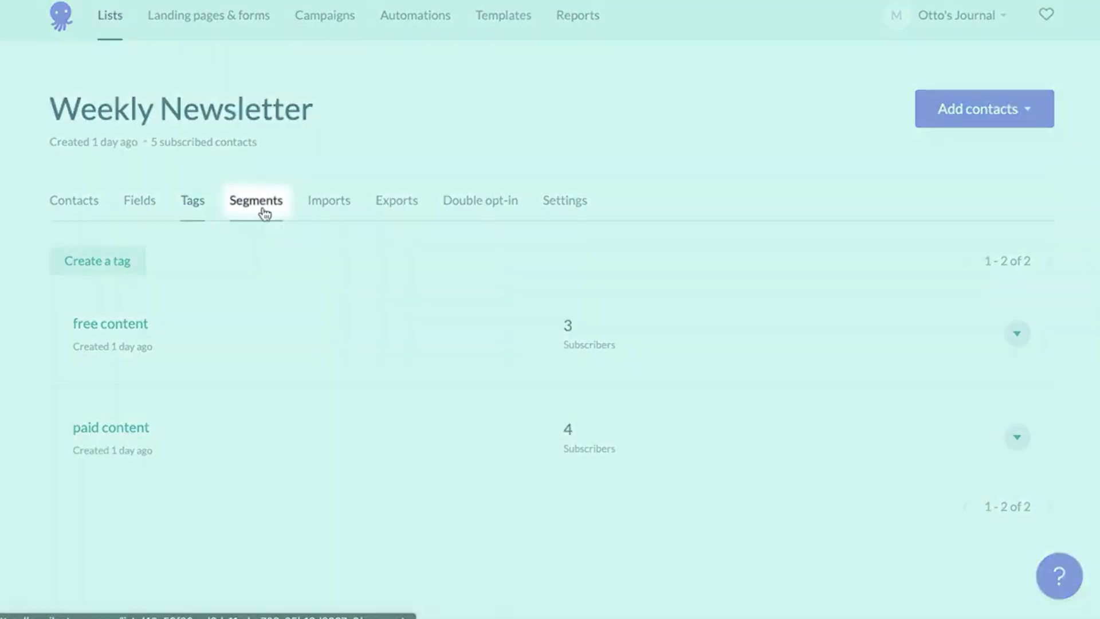
{"action": "left_click", "coordinate": [264, 214]}
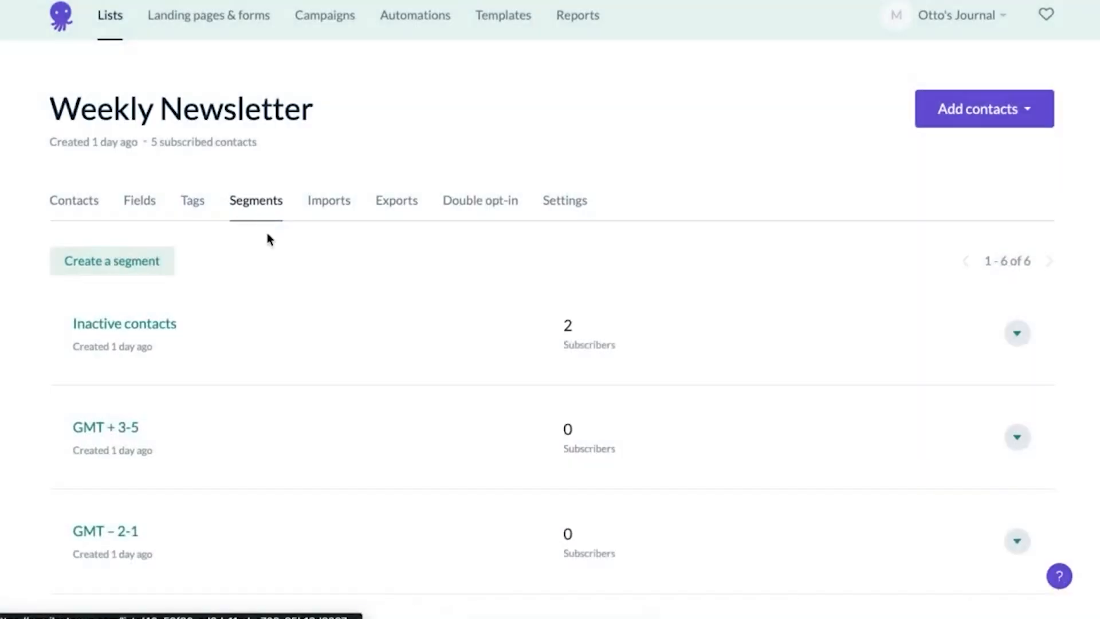
{"action": "scroll", "coordinate": [276, 326], "scroll_direction": "down", "scroll_amount": 2}
{"action": "scroll", "coordinate": [276, 325], "scroll_direction": "down", "scroll_amount": 5}
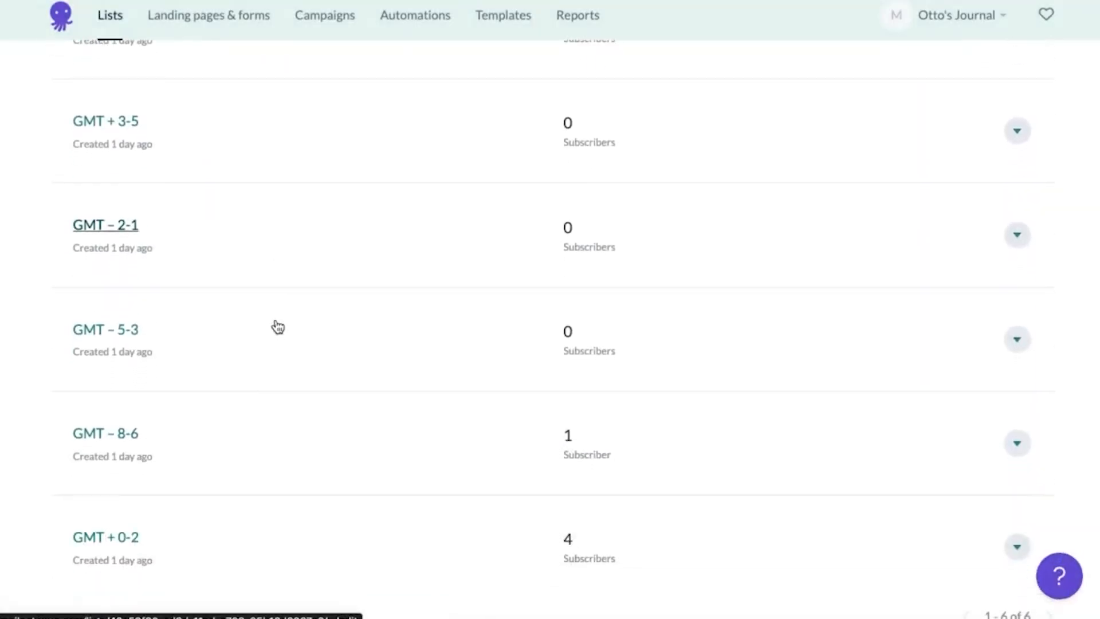
{"action": "scroll", "coordinate": [277, 327], "scroll_direction": "up", "scroll_amount": 2}
{"action": "scroll", "coordinate": [278, 326], "scroll_direction": "up", "scroll_amount": 4}
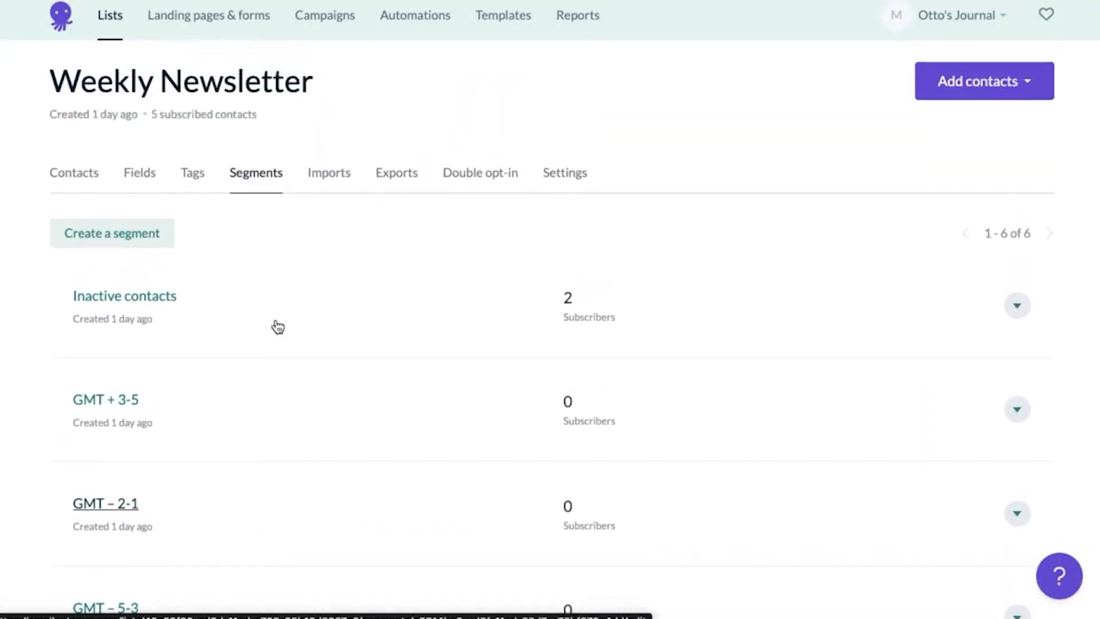
{"action": "left_click", "coordinate": [204, 15]}
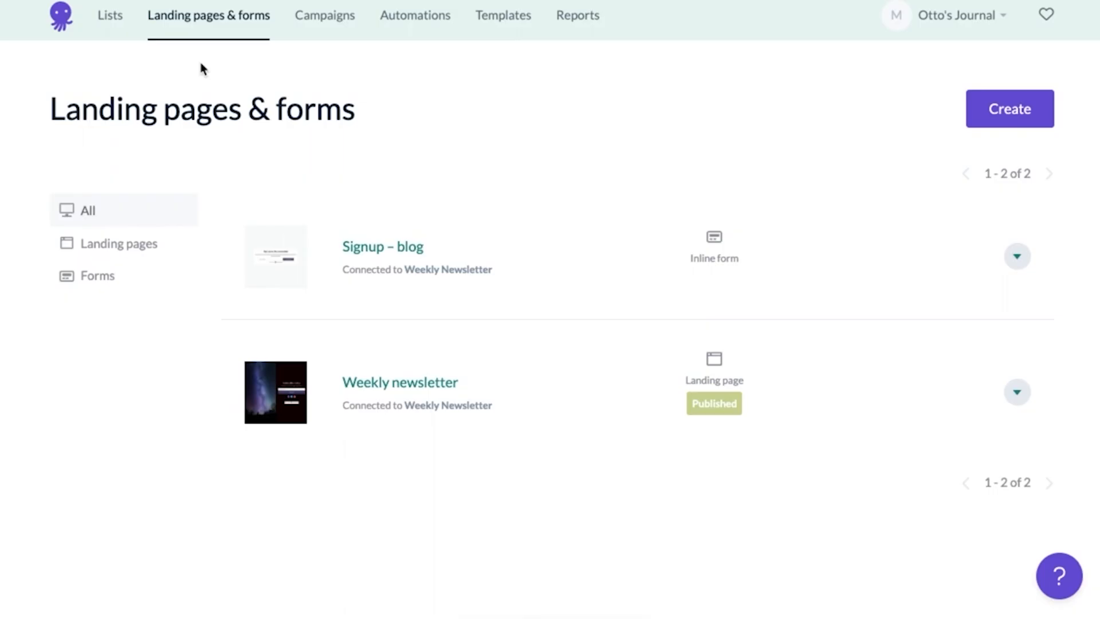
Look through Templates, Campaigns and the Newsletter #1 report
{"action": "left_click", "coordinate": [508, 26]}
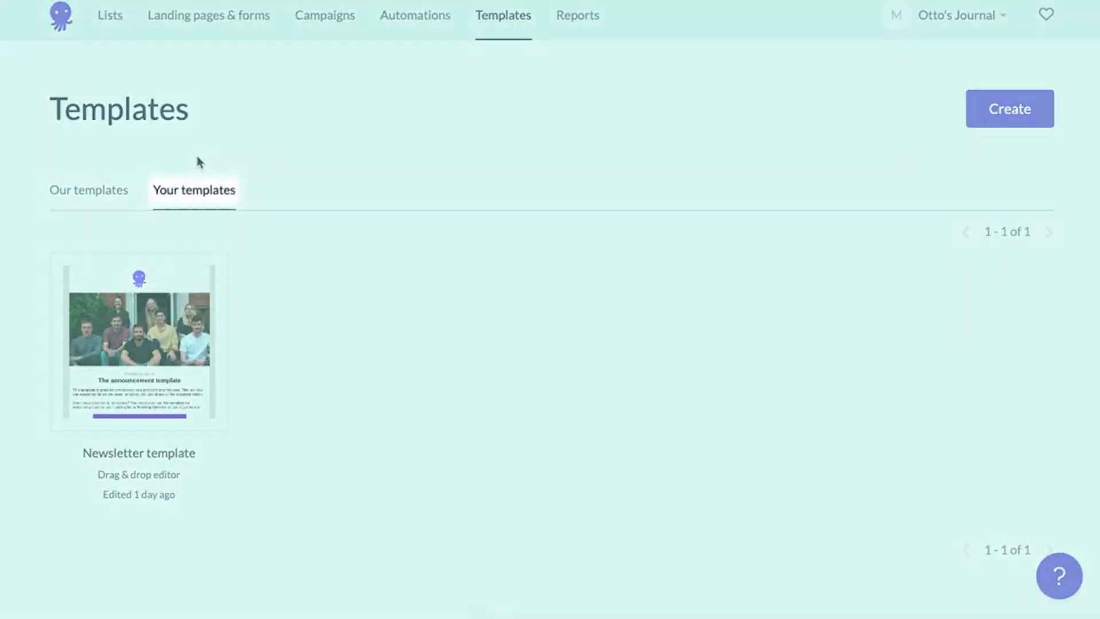
{"action": "left_click", "coordinate": [1001, 120]}
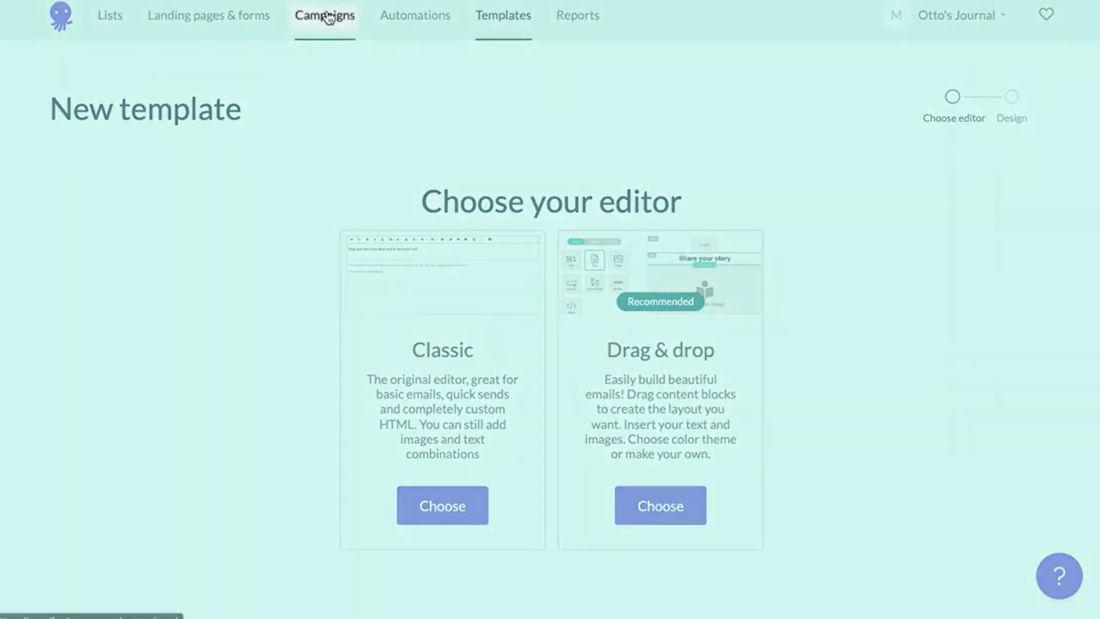
{"action": "left_click", "coordinate": [325, 16]}
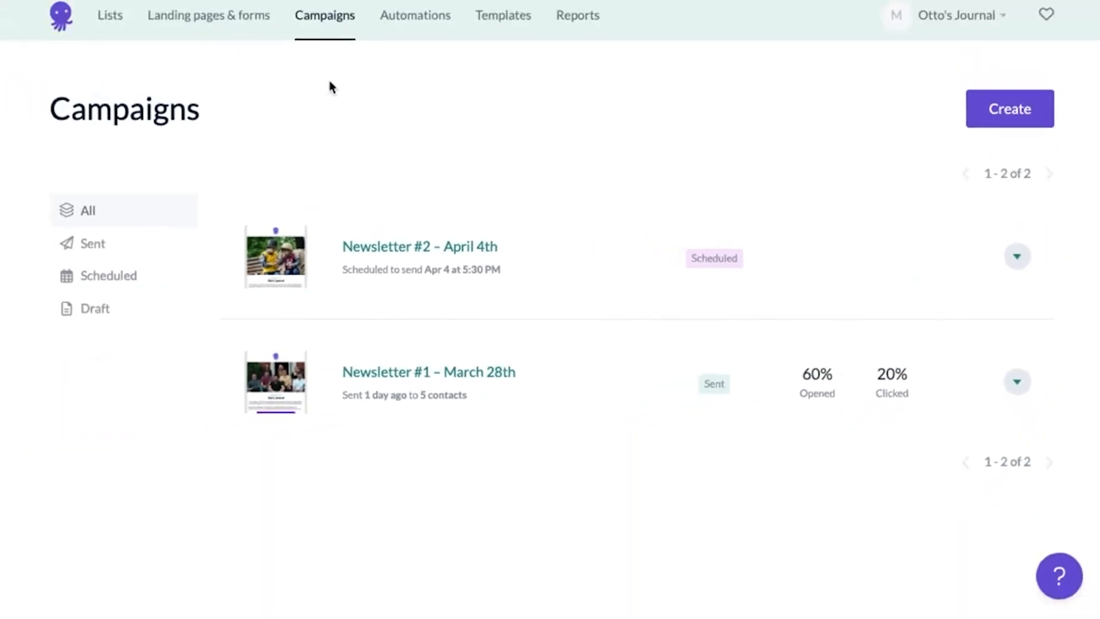
{"action": "left_click", "coordinate": [579, 17]}
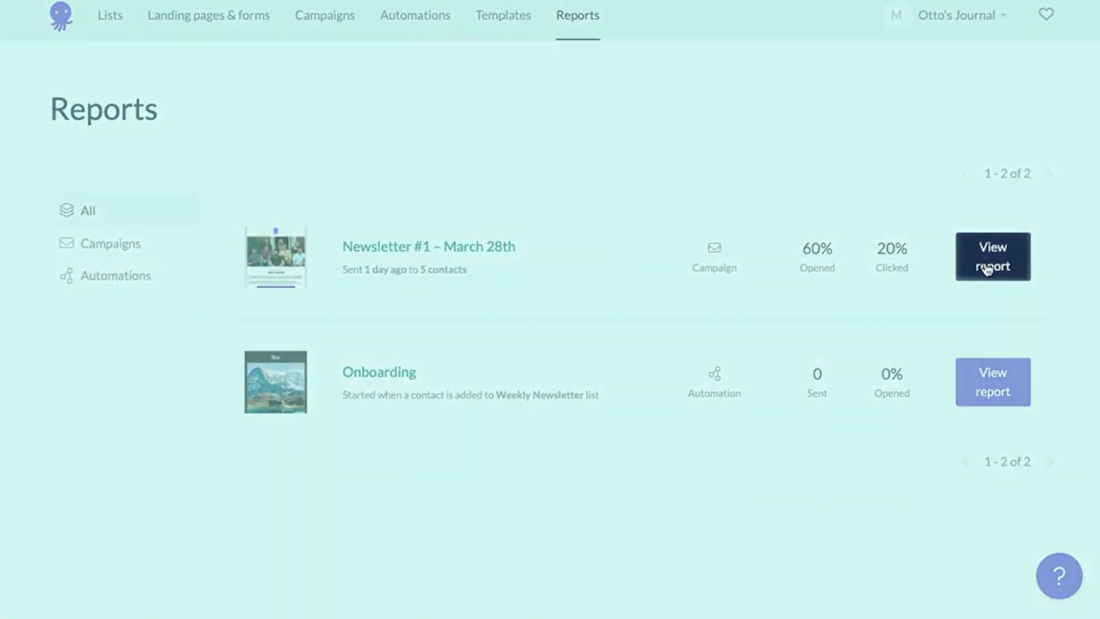
{"action": "left_click", "coordinate": [984, 263]}
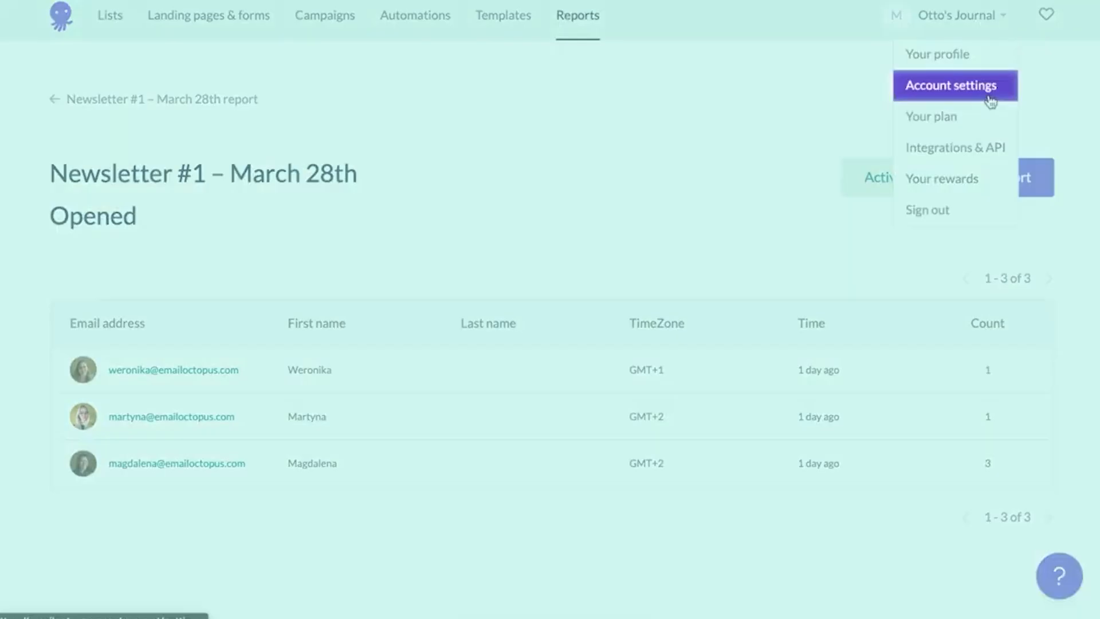
View the current plan under the account's Billing settings
{"action": "left_click", "coordinate": [986, 91]}
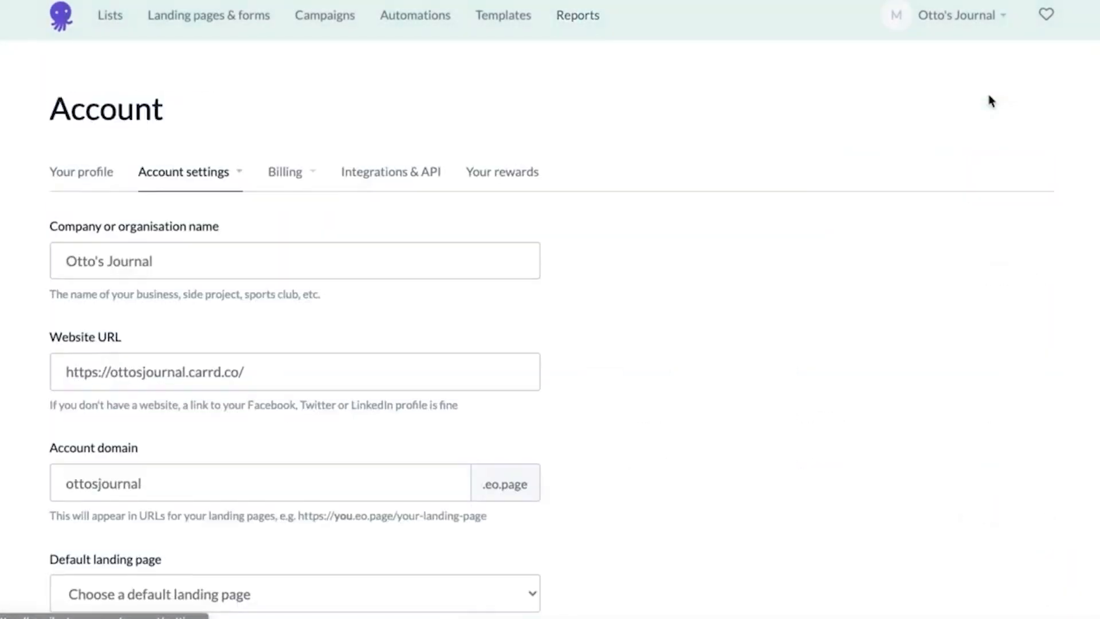
{"action": "left_click", "coordinate": [238, 180]}
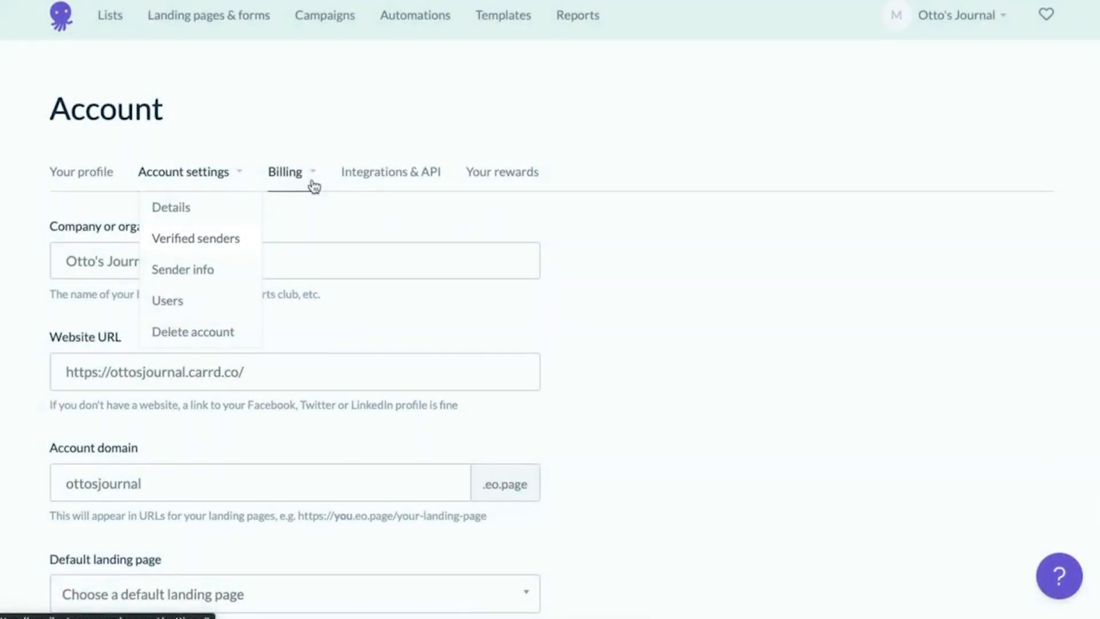
{"action": "left_click", "coordinate": [312, 182]}
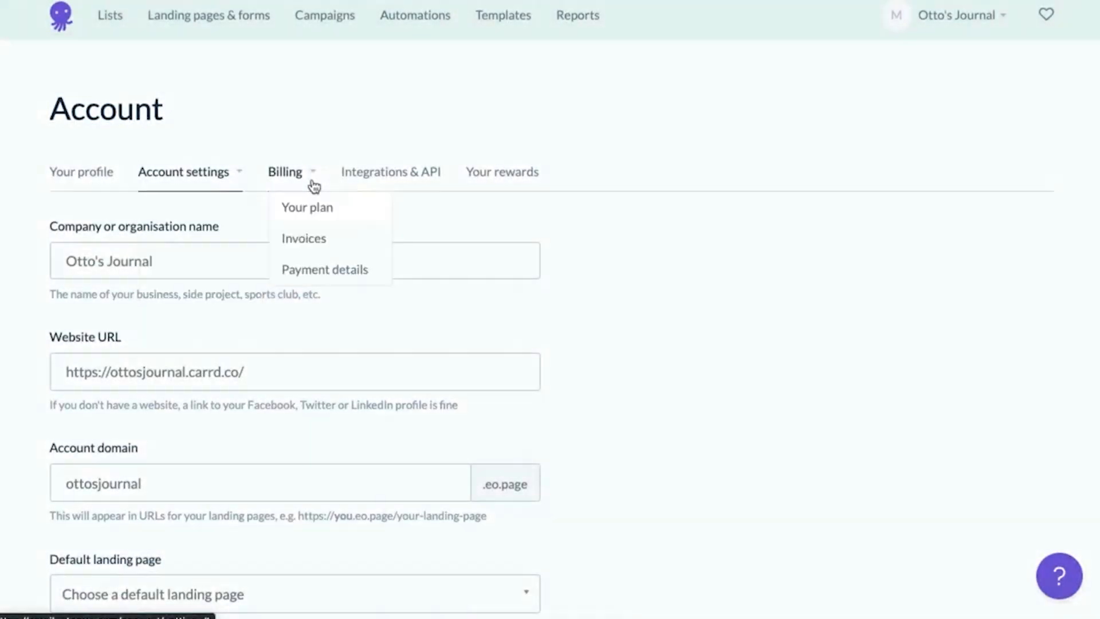
{"action": "left_click", "coordinate": [314, 203]}
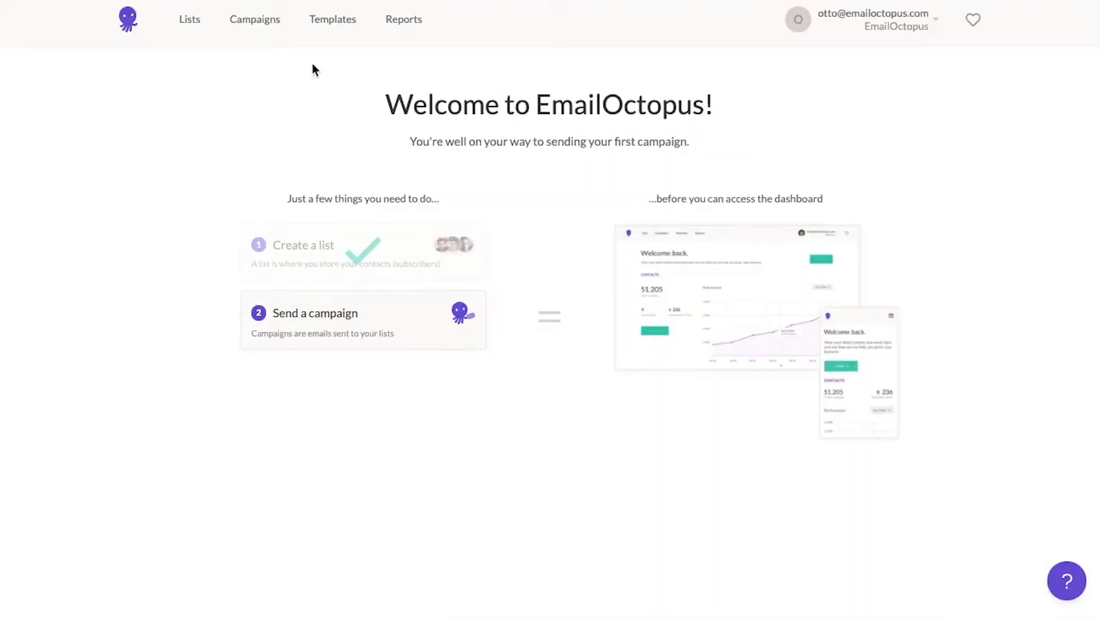
Start a new Regular campaign from the EmailOctopus Campaigns page
{"action": "left_click", "coordinate": [261, 23]}
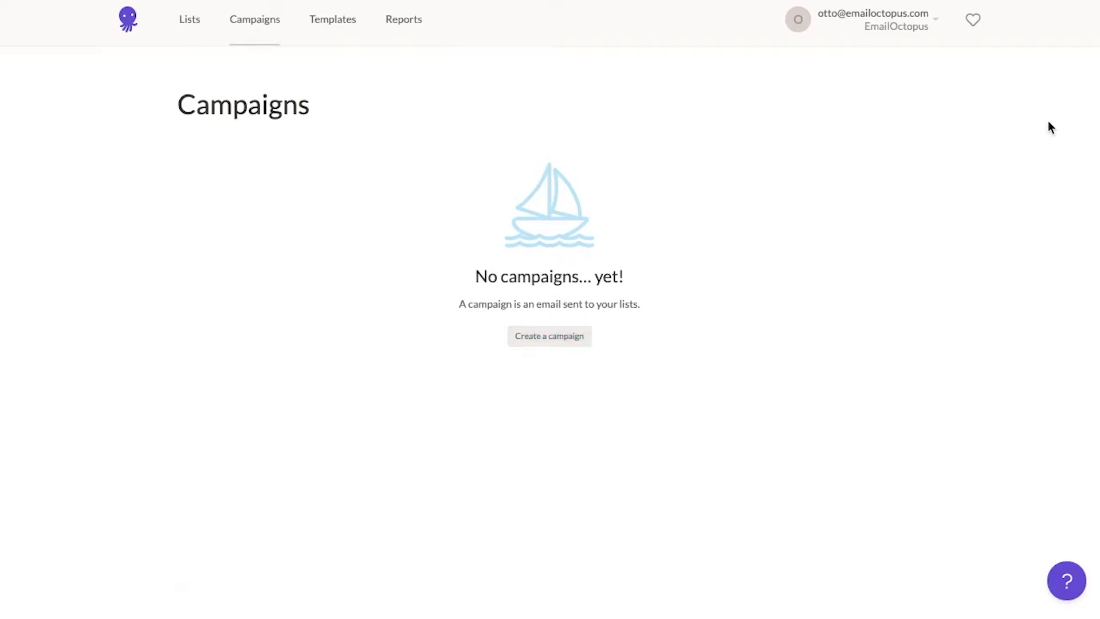
{"action": "left_click", "coordinate": [567, 336]}
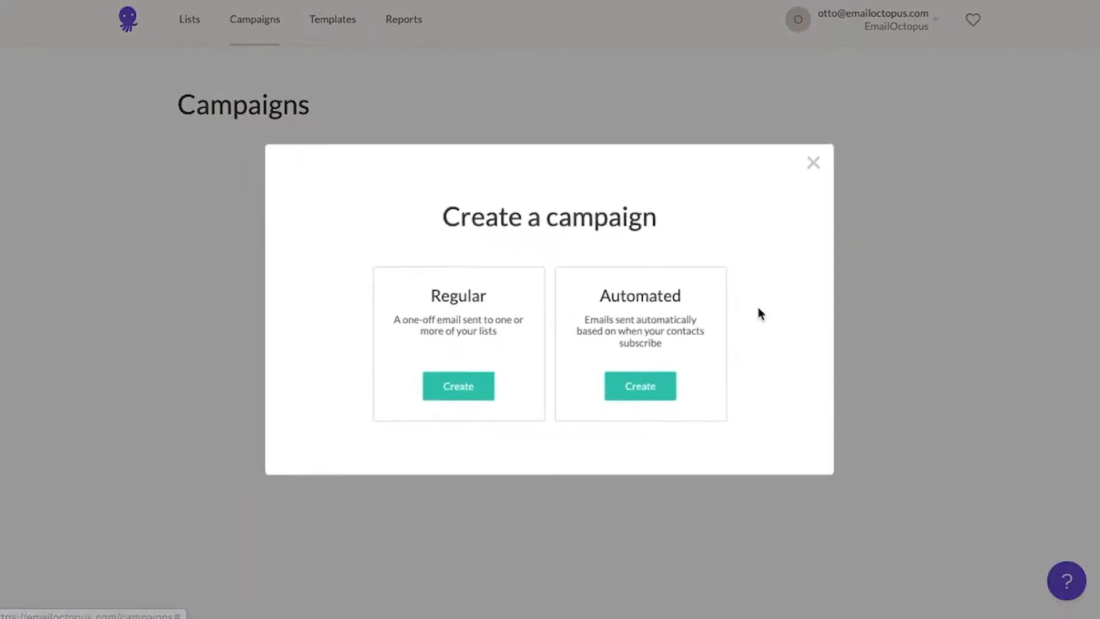
{"action": "left_click", "coordinate": [472, 309]}
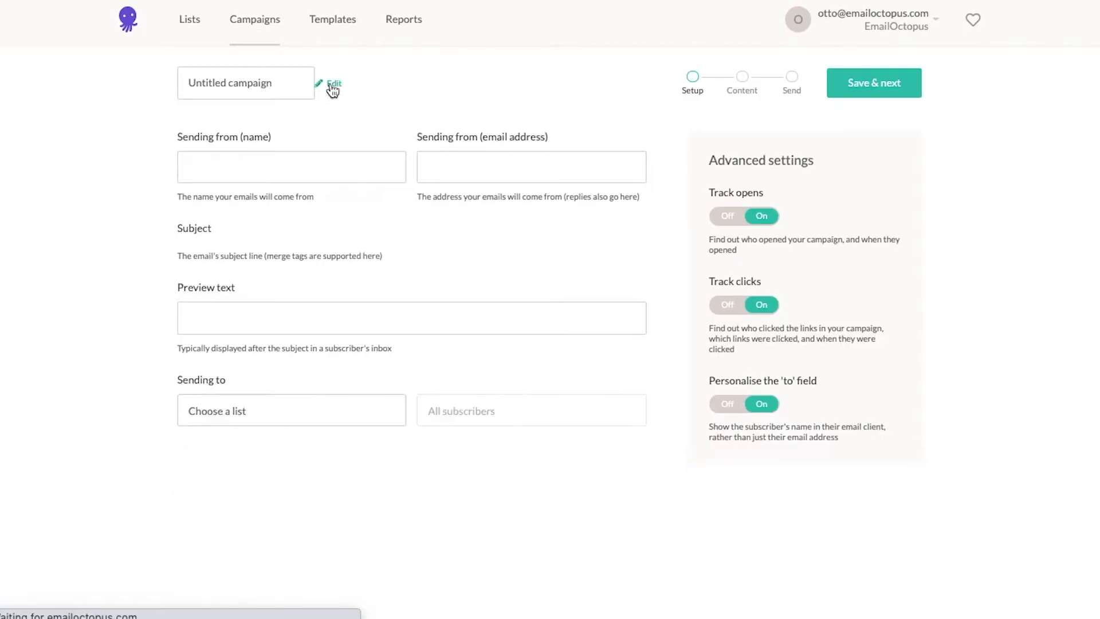
Rename the campaign to 'My first email' and accept the suggested sender name and email
{"action": "left_click", "coordinate": [258, 87]}
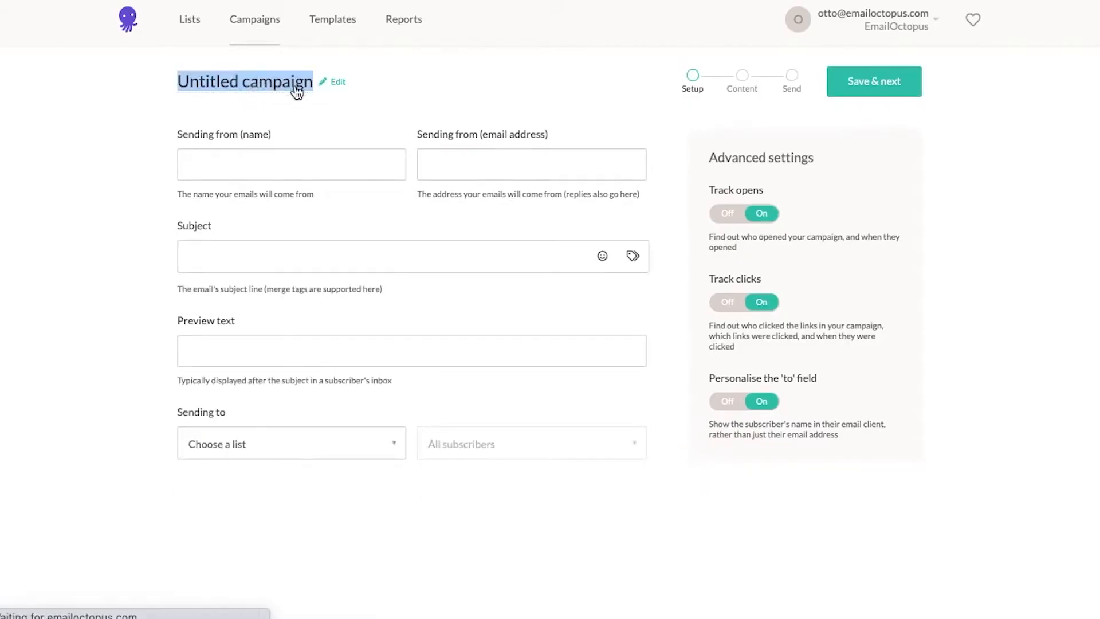
{"action": "type", "text": "My f"}
{"action": "type", "text": "irst email"}
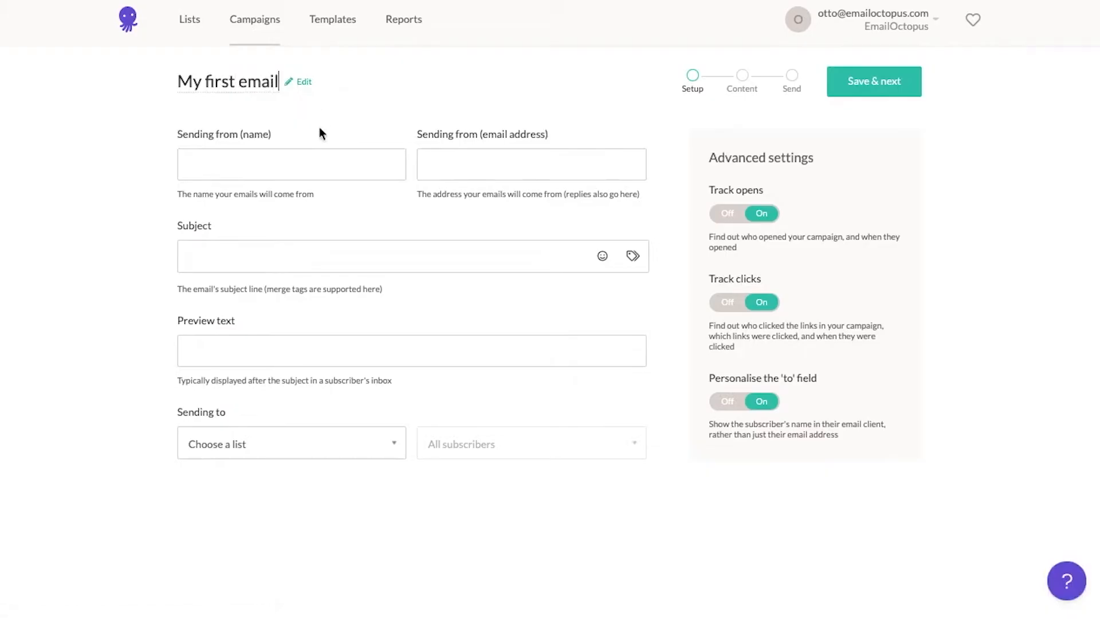
{"action": "left_click", "coordinate": [280, 163]}
{"action": "left_click", "coordinate": [276, 204]}
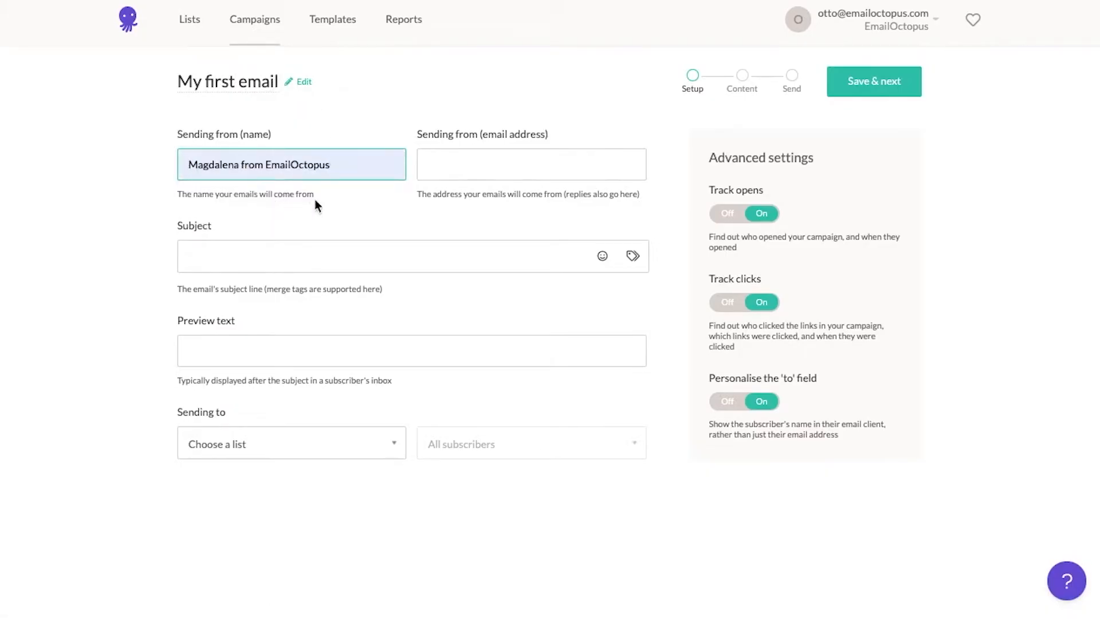
{"action": "left_click", "coordinate": [482, 165]}
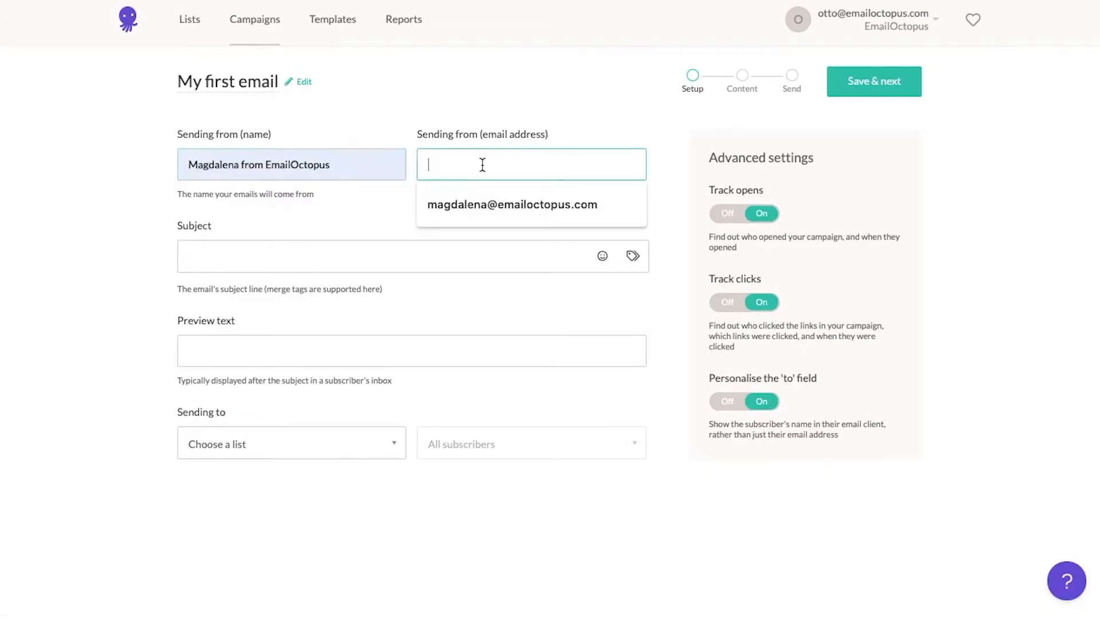
{"action": "left_click", "coordinate": [482, 204]}
Write the subject 'Hello {{FirstName}}' with a waving-hand emoji
{"action": "left_click", "coordinate": [424, 253]}
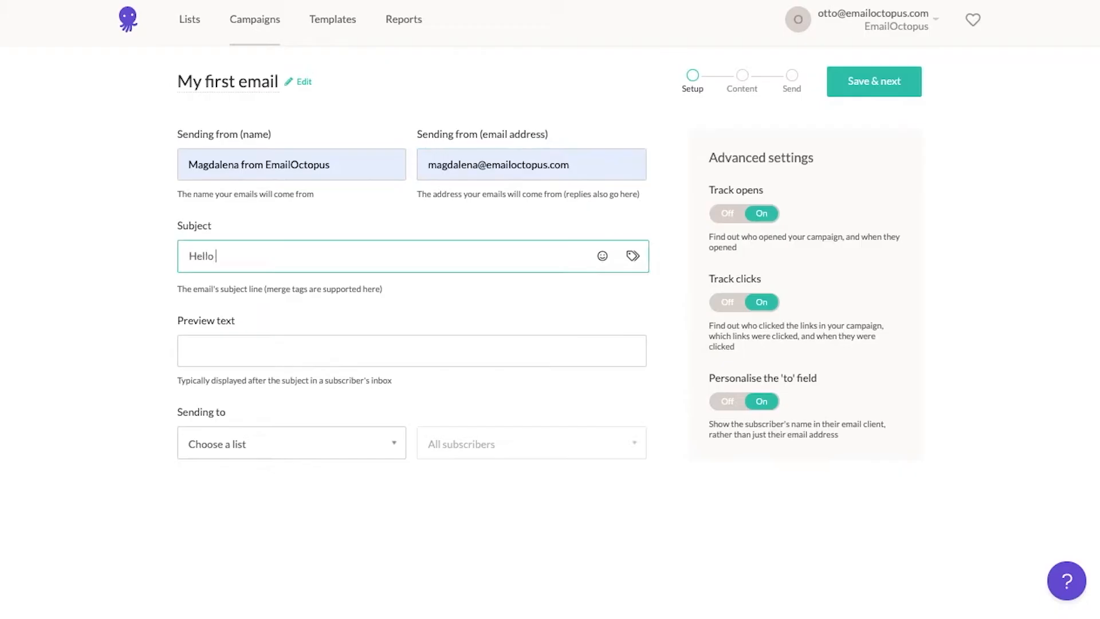
{"action": "left_click", "coordinate": [633, 256]}
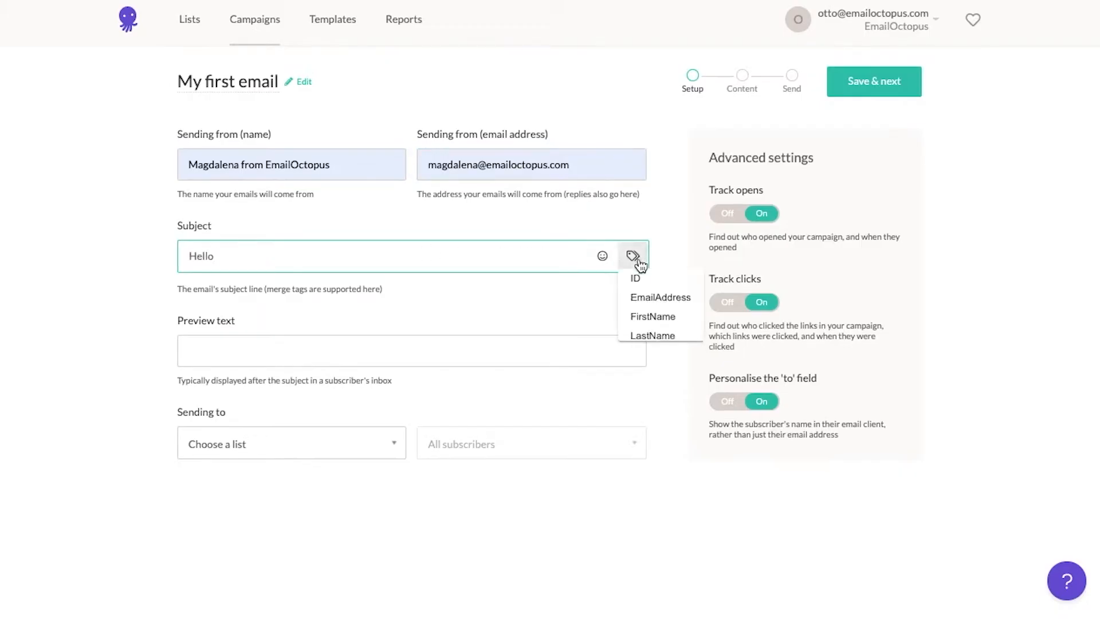
{"action": "left_click", "coordinate": [647, 317]}
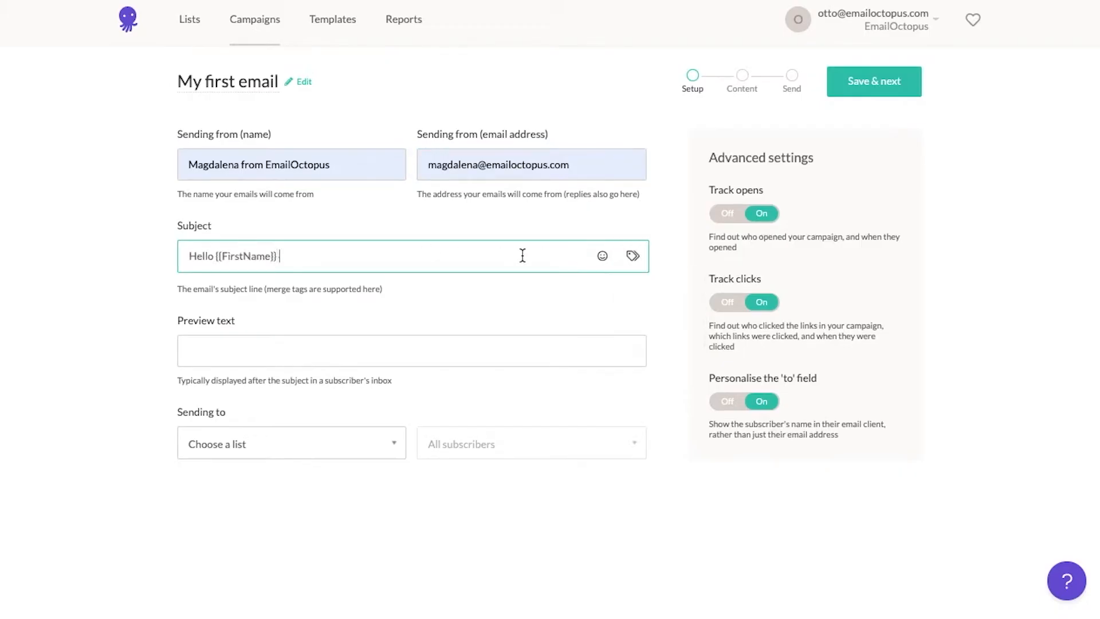
{"action": "left_click", "coordinate": [602, 255]}
{"action": "scroll", "coordinate": [567, 361], "scroll_direction": "down", "scroll_amount": 6}
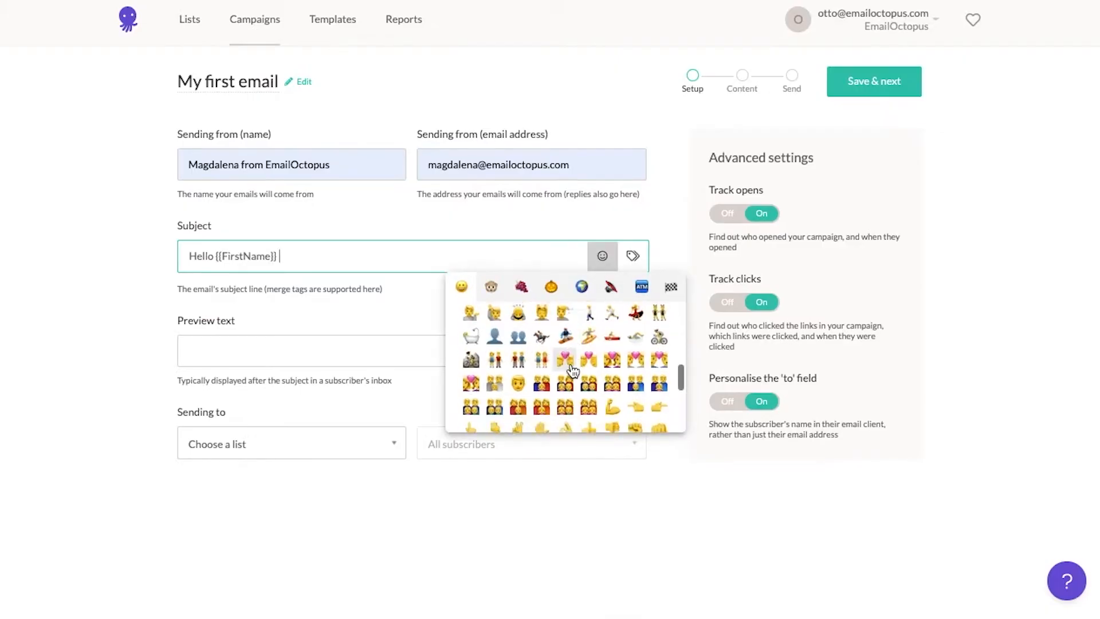
{"action": "left_click", "coordinate": [471, 360]}
Paste in the preview text and send the campaign to All My Contacts
{"action": "left_click", "coordinate": [472, 359]}
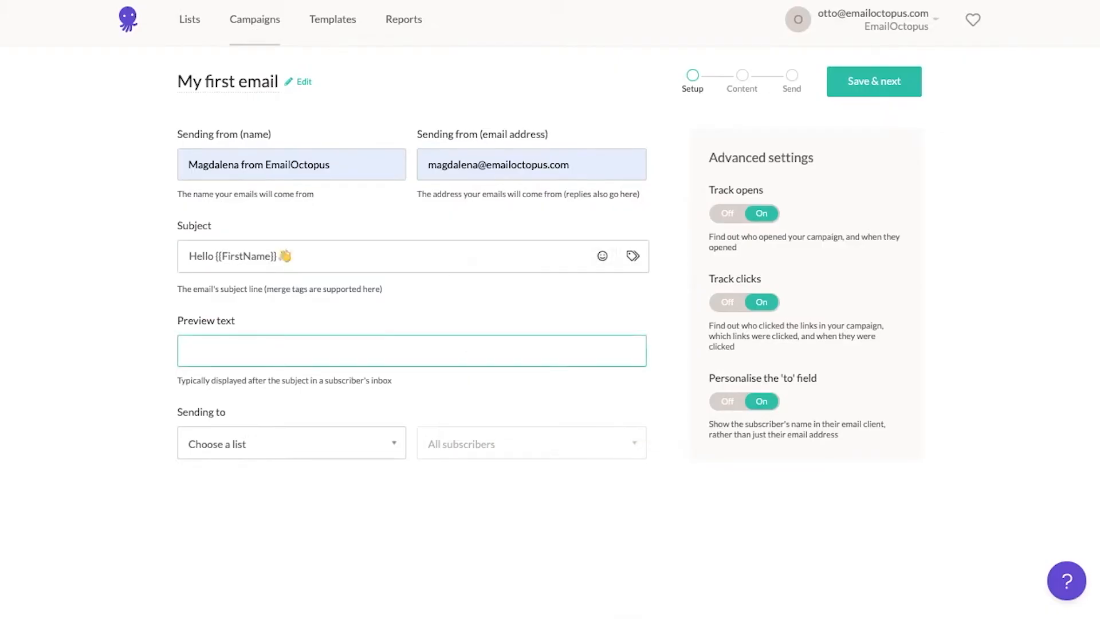
{"action": "type", "text": "Your monthly digest is here!"}
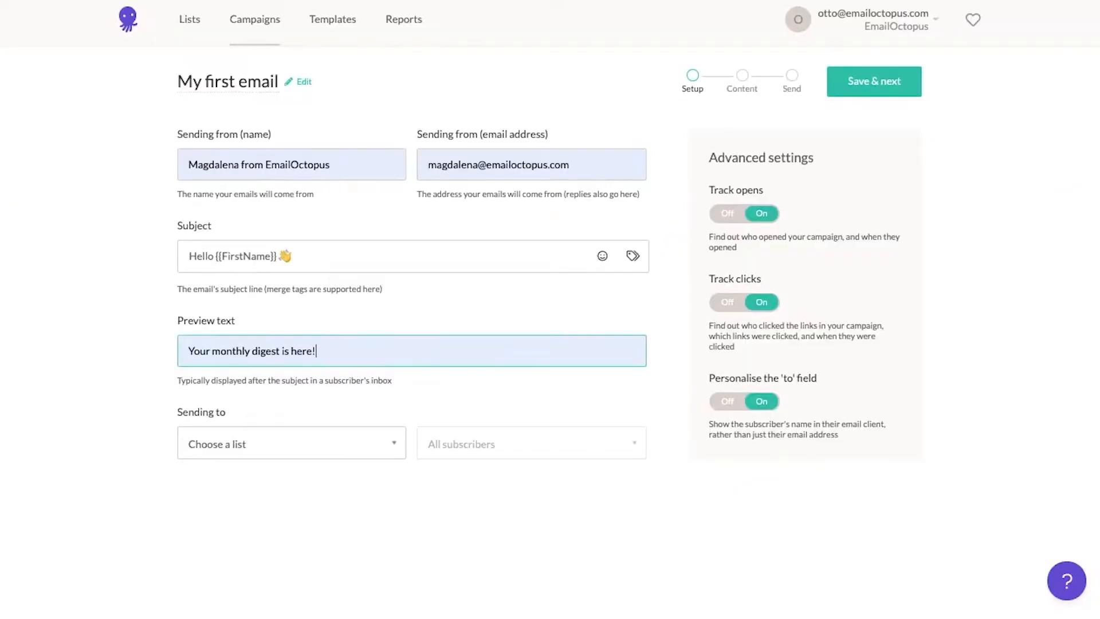
{"action": "left_click", "coordinate": [368, 451]}
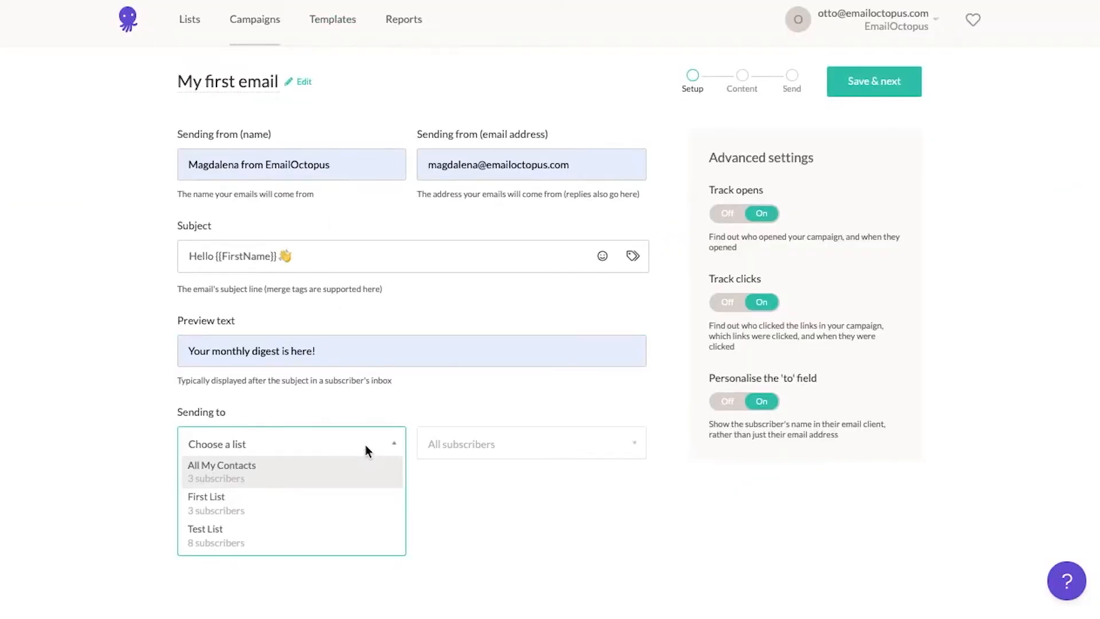
{"action": "left_click", "coordinate": [367, 478]}
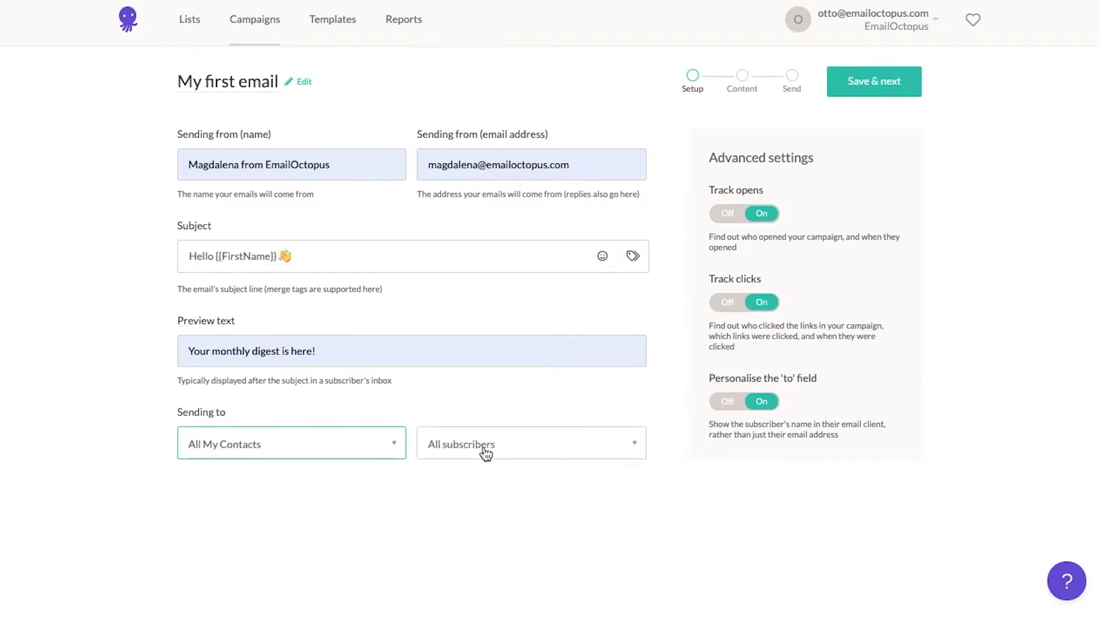
{"action": "left_click", "coordinate": [489, 453]}
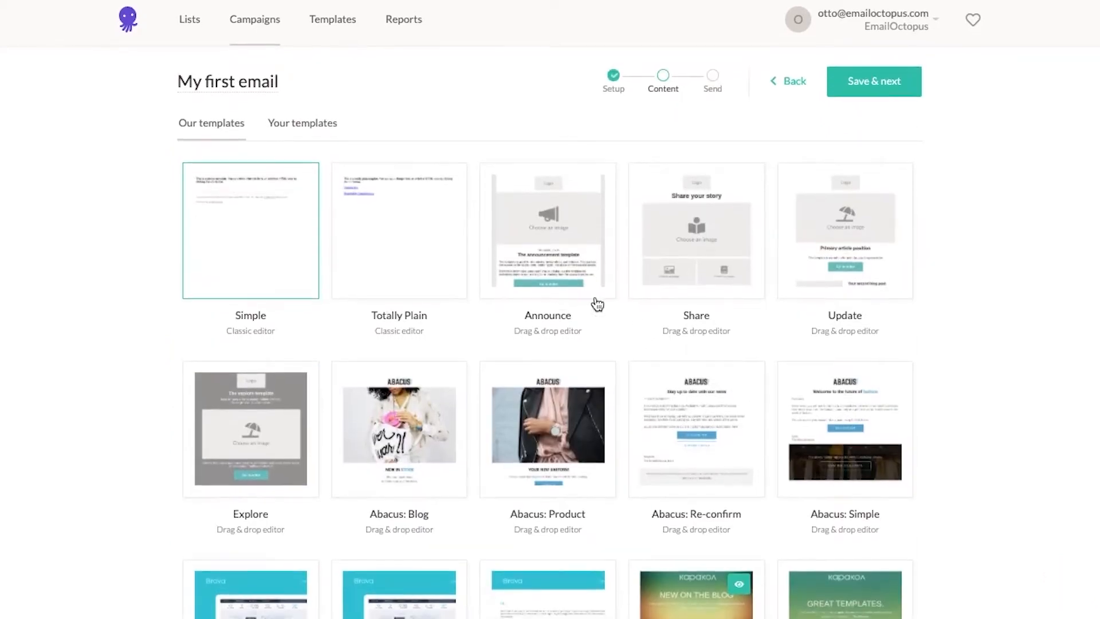
Start the email from the Simple template and drag a new block under the logo
{"action": "mouse_move", "coordinate": [591, 302]}
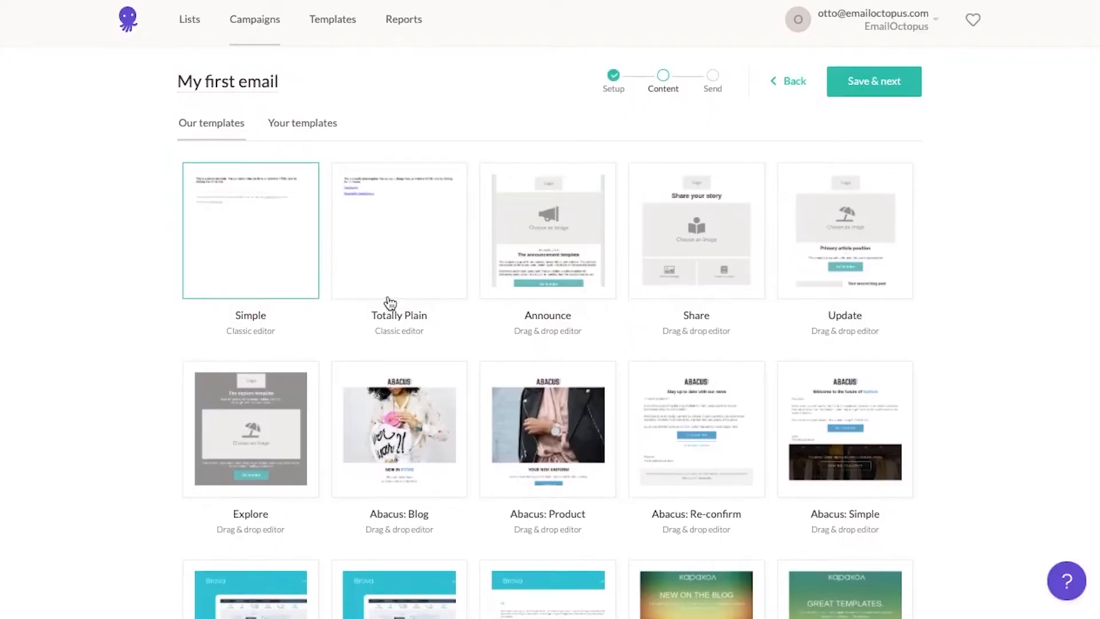
{"action": "mouse_move", "coordinate": [275, 284]}
{"action": "left_click", "coordinate": [276, 284]}
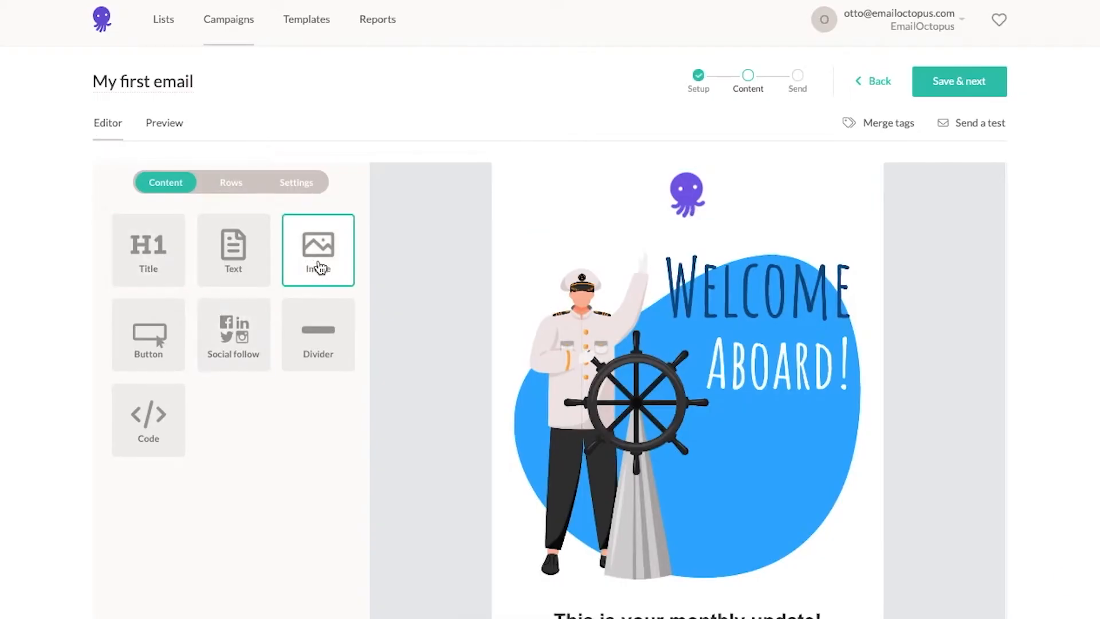
{"action": "left_click_drag", "start_coordinate": [587, 293], "coordinate": [653, 260]}
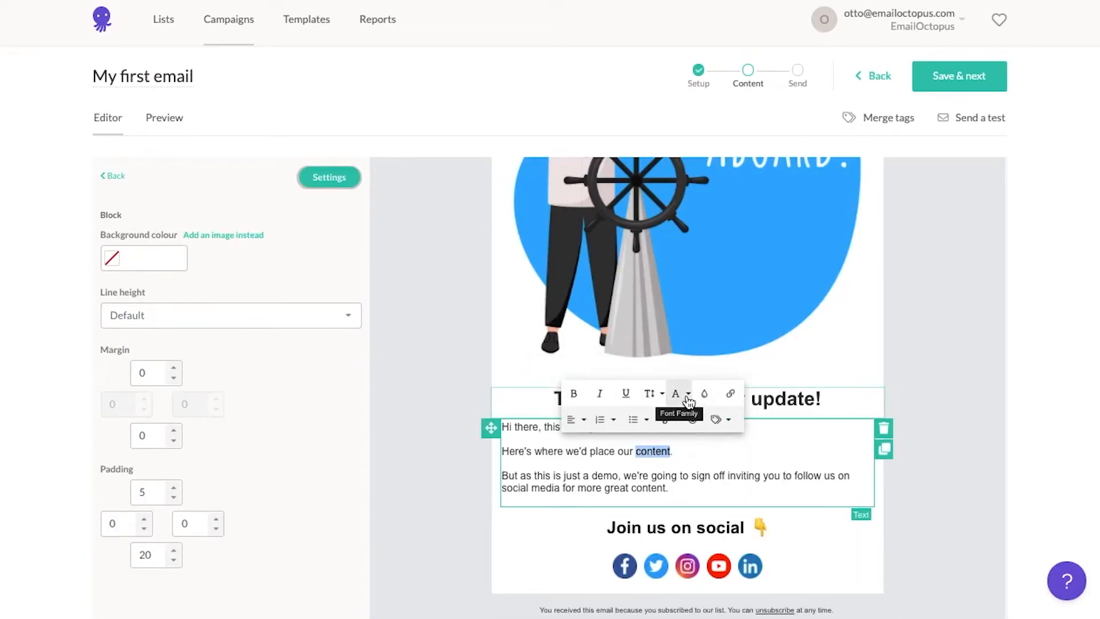
Insert the FirstName merge tag in the text and keep Facebook as the first social link
{"action": "left_click", "coordinate": [727, 421]}
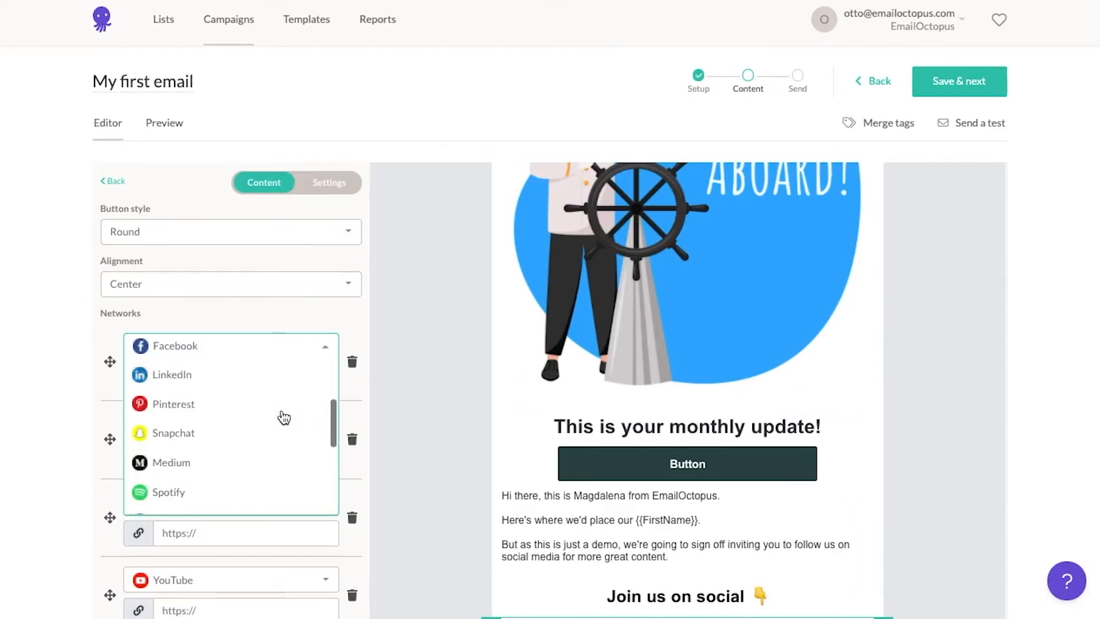
{"action": "scroll", "coordinate": [283, 417], "scroll_direction": "down", "scroll_amount": 5}
{"action": "scroll", "coordinate": [284, 417], "scroll_direction": "up", "scroll_amount": 3}
{"action": "scroll", "coordinate": [292, 413], "scroll_direction": "up", "scroll_amount": 5}
{"action": "left_click", "coordinate": [360, 403]}
{"action": "left_click", "coordinate": [255, 376]}
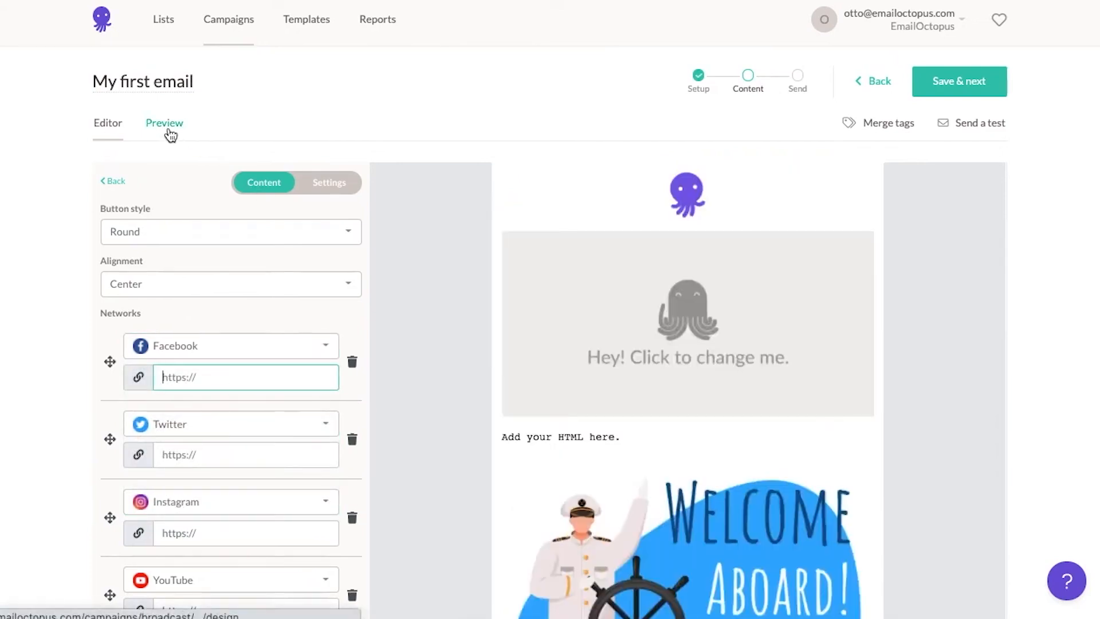
Preview My first email on desktop and mobile, then bring up the Send a test dialog
{"action": "left_click", "coordinate": [169, 131]}
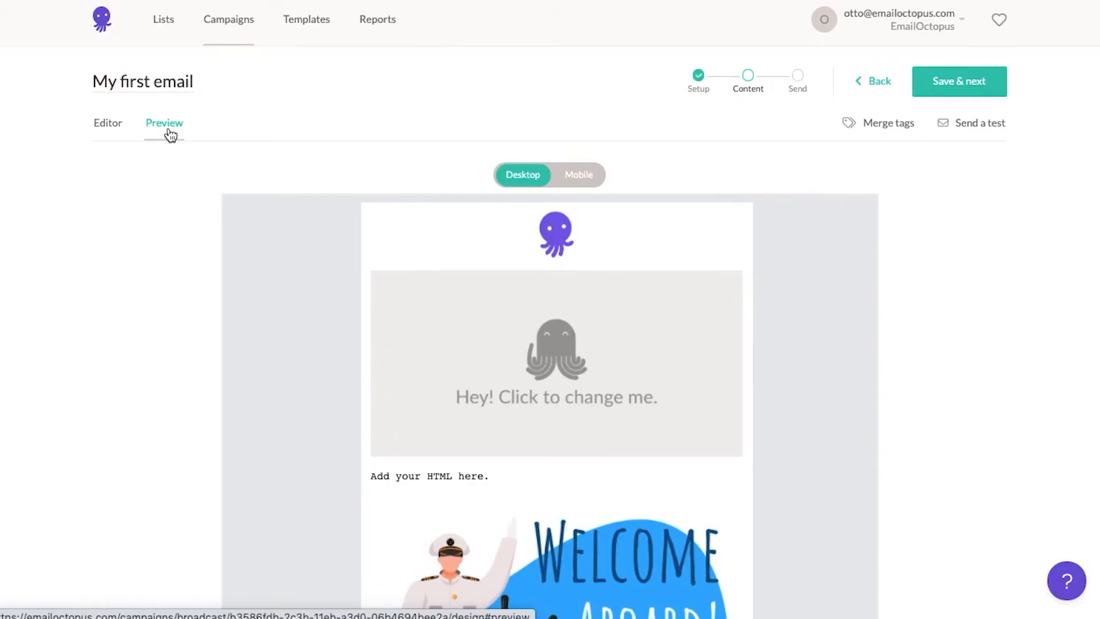
{"action": "scroll", "coordinate": [638, 444], "scroll_direction": "down", "scroll_amount": 10}
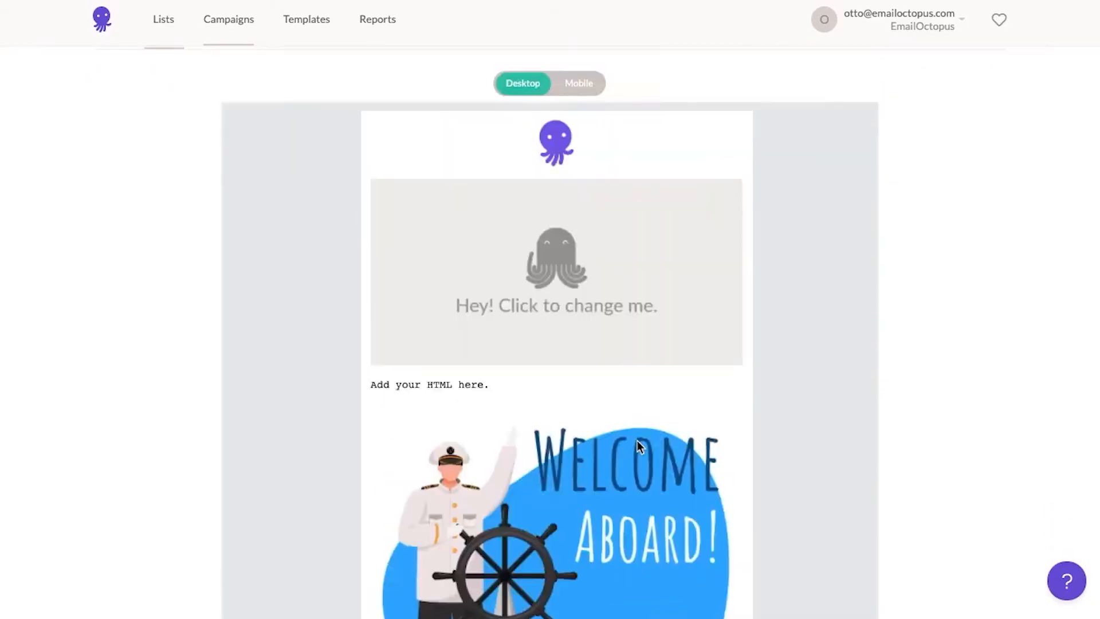
{"action": "left_click", "coordinate": [578, 176]}
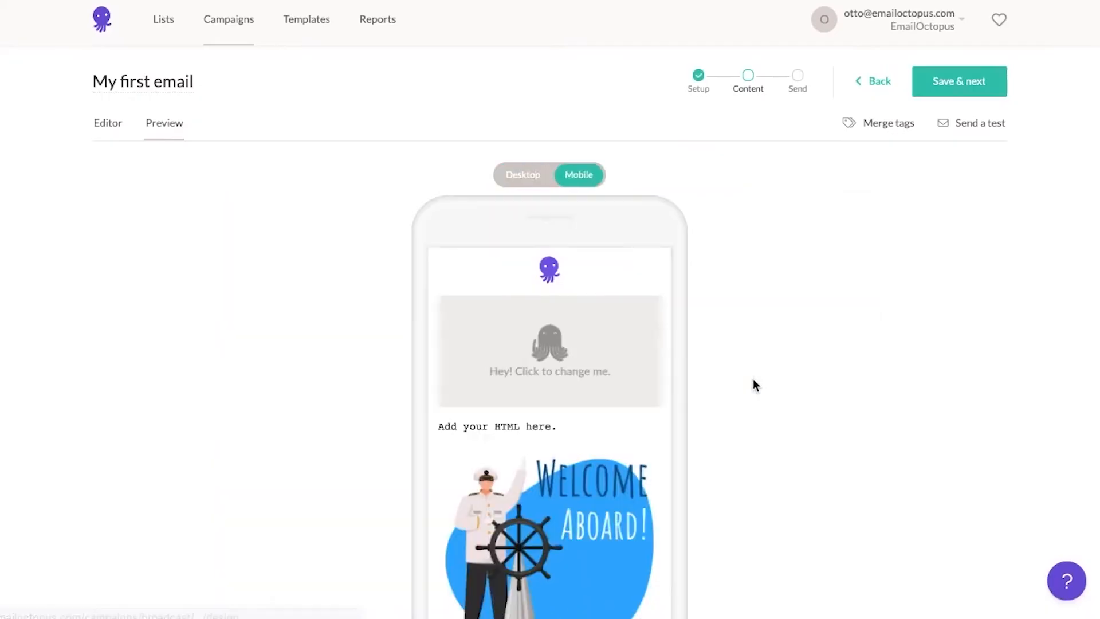
{"action": "scroll", "coordinate": [754, 381], "scroll_direction": "down", "scroll_amount": 2}
{"action": "scroll", "coordinate": [639, 400], "scroll_direction": "down", "scroll_amount": 10}
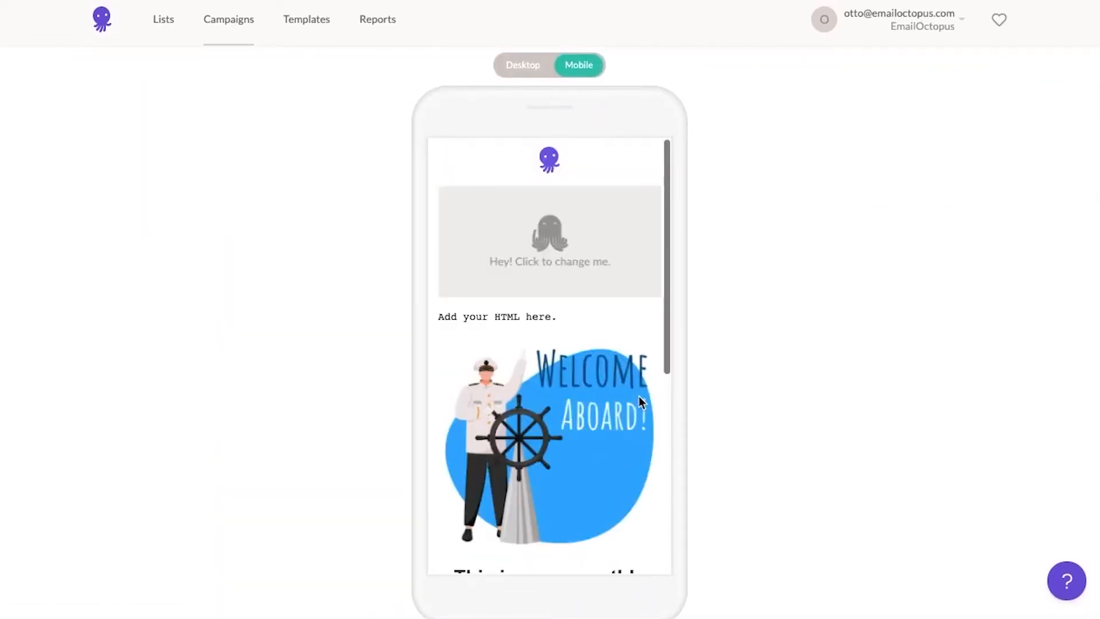
{"action": "scroll", "coordinate": [834, 367], "scroll_direction": "up", "scroll_amount": 1}
{"action": "scroll", "coordinate": [836, 367], "scroll_direction": "up", "scroll_amount": 1}
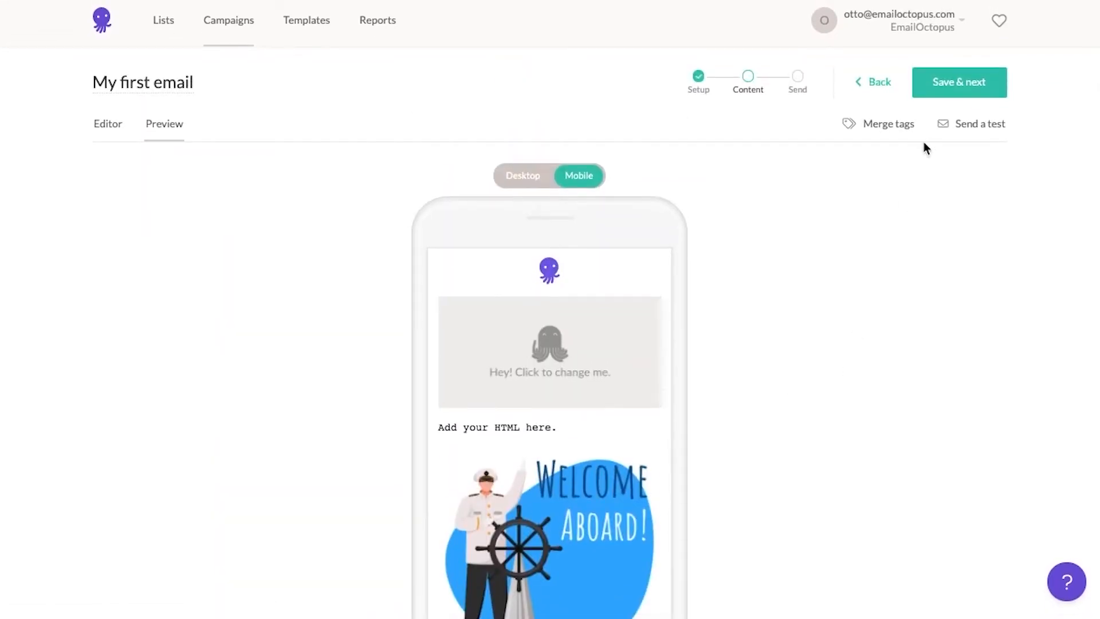
{"action": "left_click", "coordinate": [974, 135]}
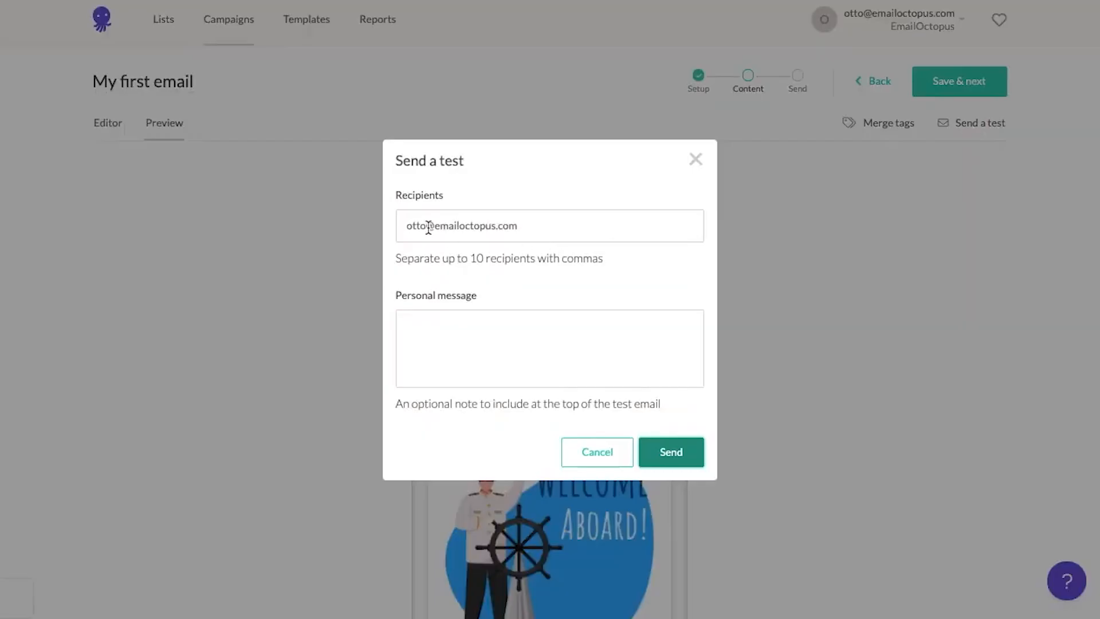
Change the recipient address's name part, send the test with message 'test', and dismiss the confirmation
{"action": "double_click", "coordinate": [401, 225]}
{"action": "left_click", "coordinate": [463, 334]}
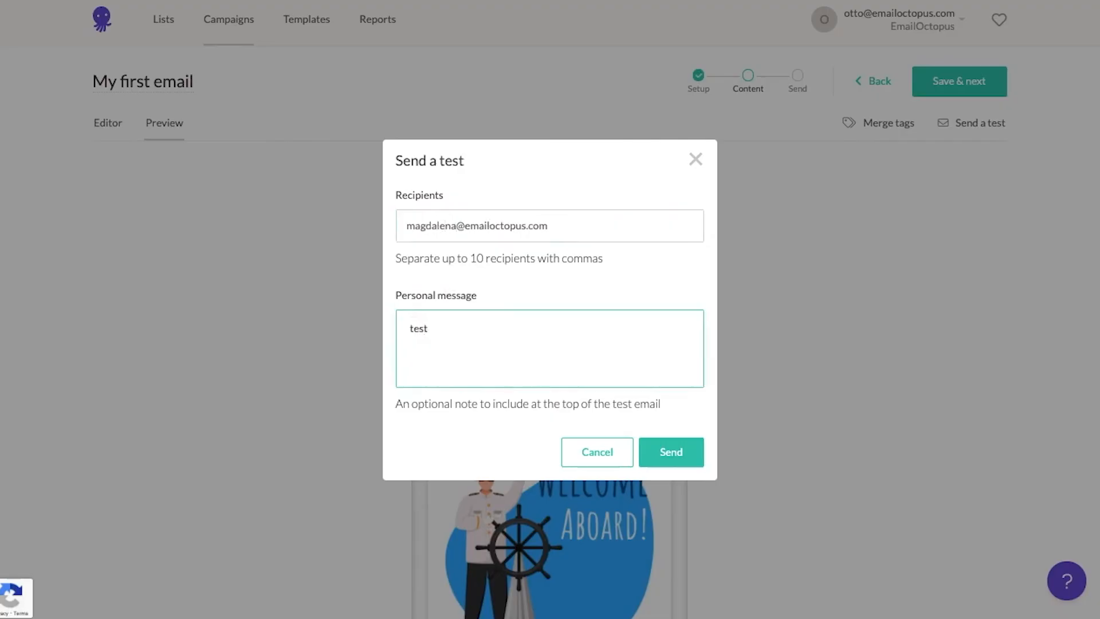
{"action": "left_click", "coordinate": [669, 463]}
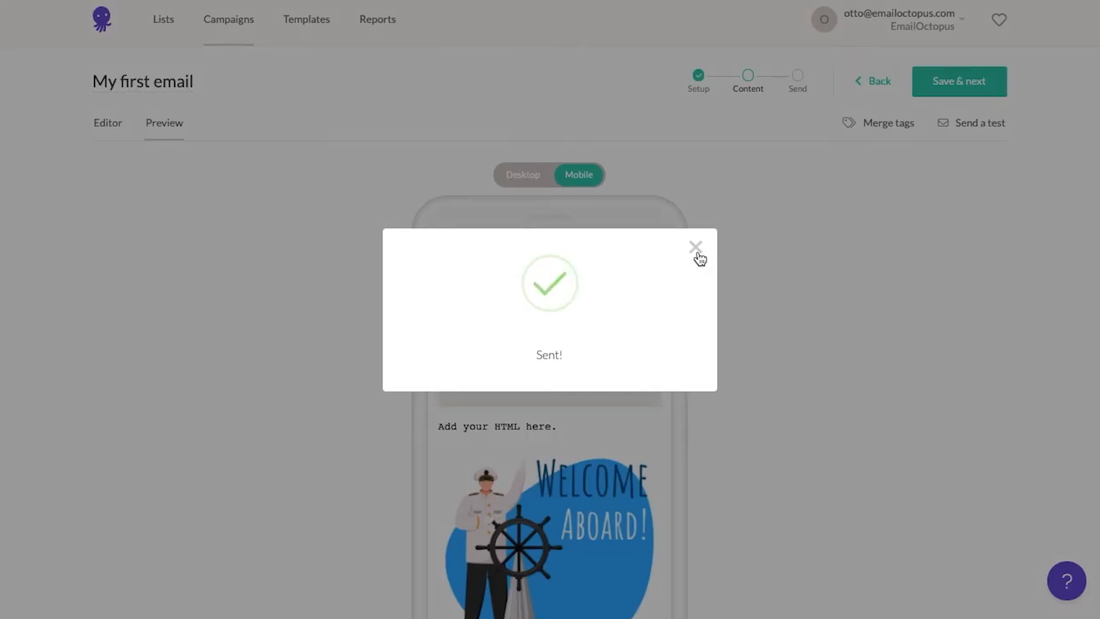
{"action": "left_click", "coordinate": [696, 248]}
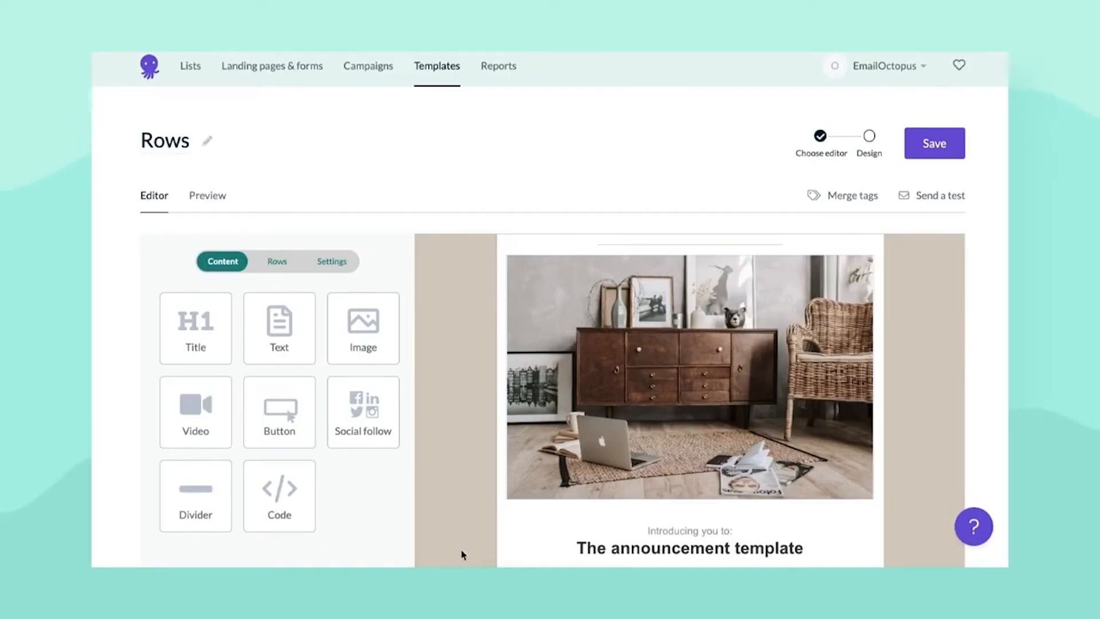
Add a 2-column row below the second text block, with an image left and a text block right
{"action": "scroll", "coordinate": [456, 483], "scroll_direction": "down", "scroll_amount": 5}
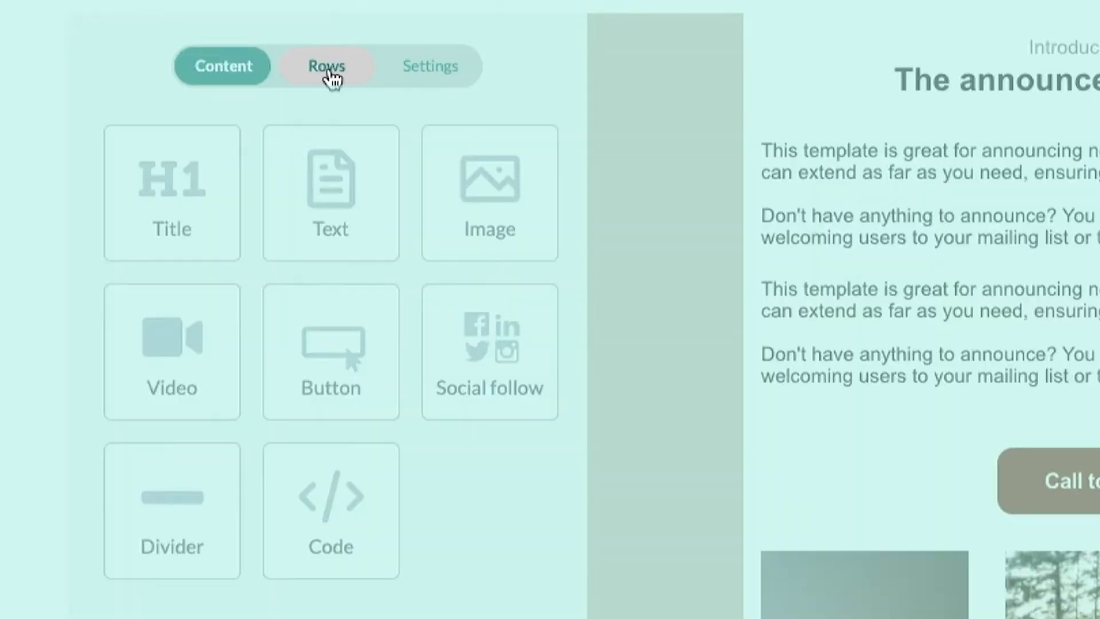
{"action": "left_click", "coordinate": [328, 70]}
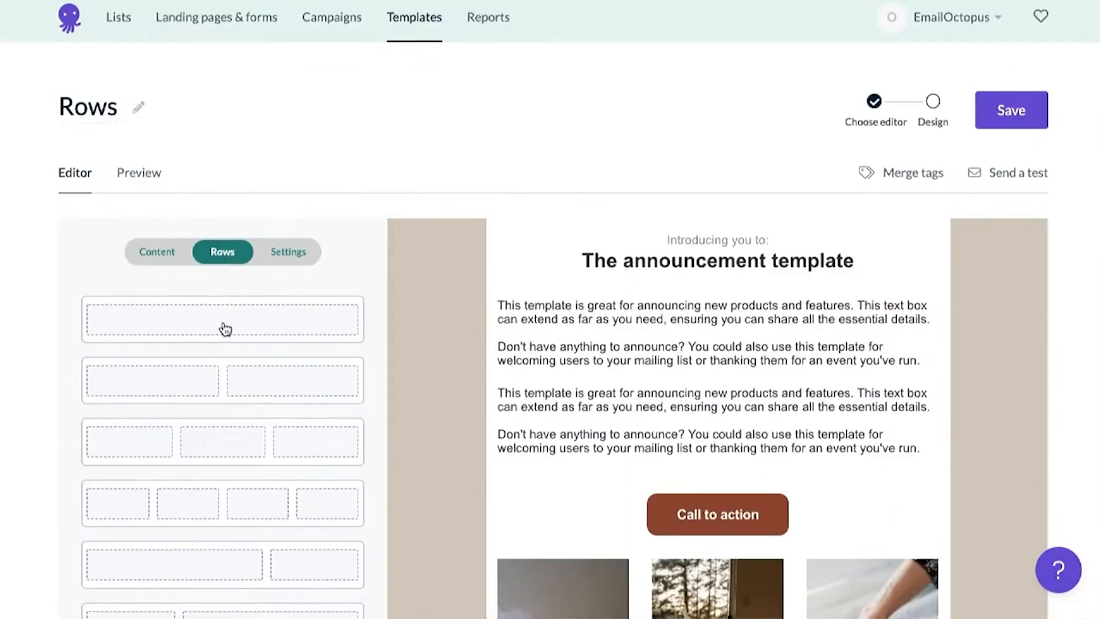
{"action": "left_click_drag", "start_coordinate": [219, 380], "coordinate": [663, 461]}
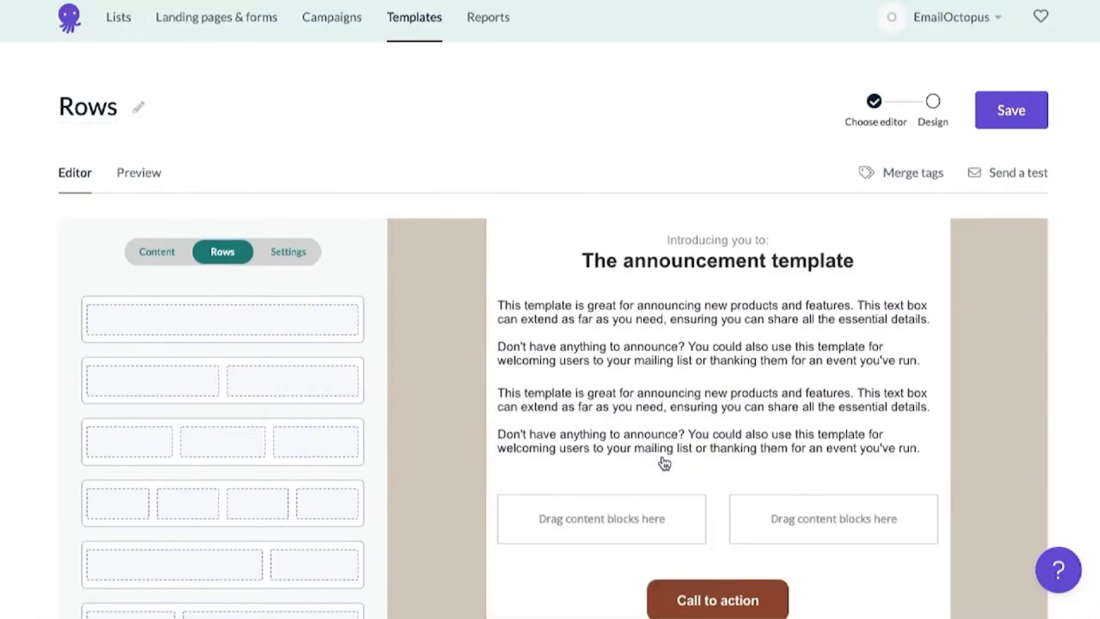
{"action": "left_click", "coordinate": [155, 259]}
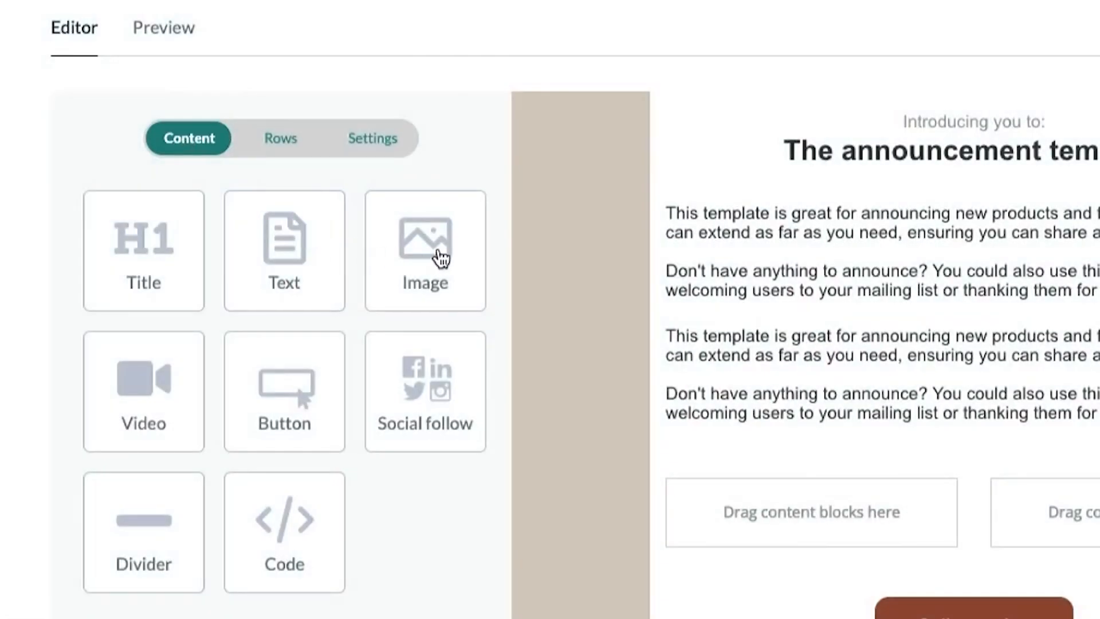
{"action": "left_click_drag", "start_coordinate": [441, 259], "coordinate": [761, 521]}
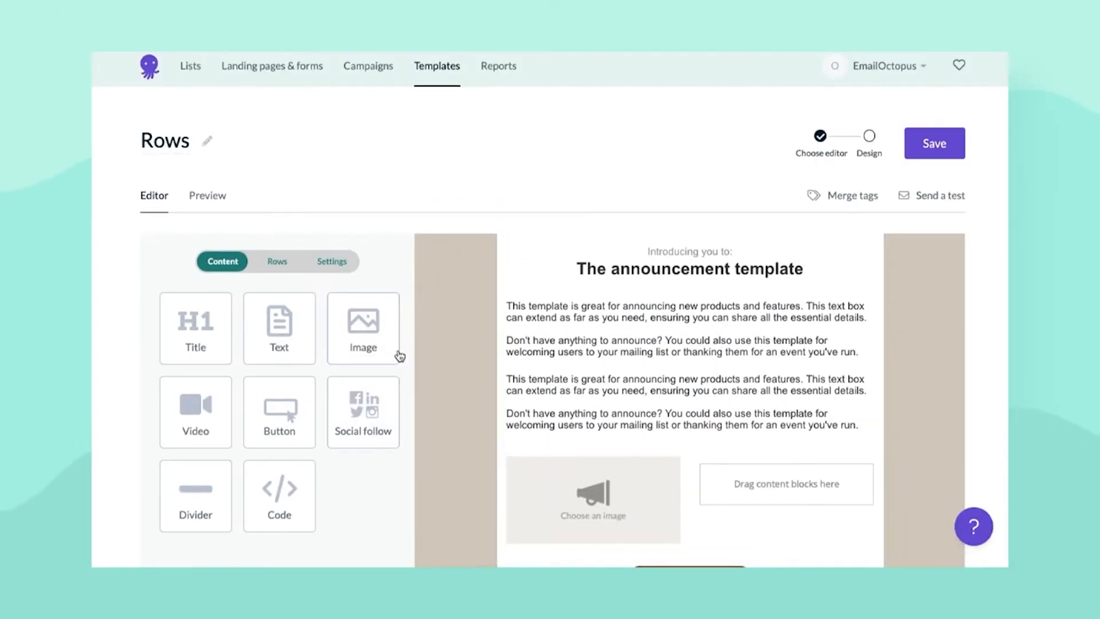
{"action": "left_click_drag", "start_coordinate": [272, 340], "coordinate": [736, 490]}
Move the image-and-text row below the Shop now images
{"action": "scroll", "coordinate": [779, 475], "scroll_direction": "down", "scroll_amount": 3}
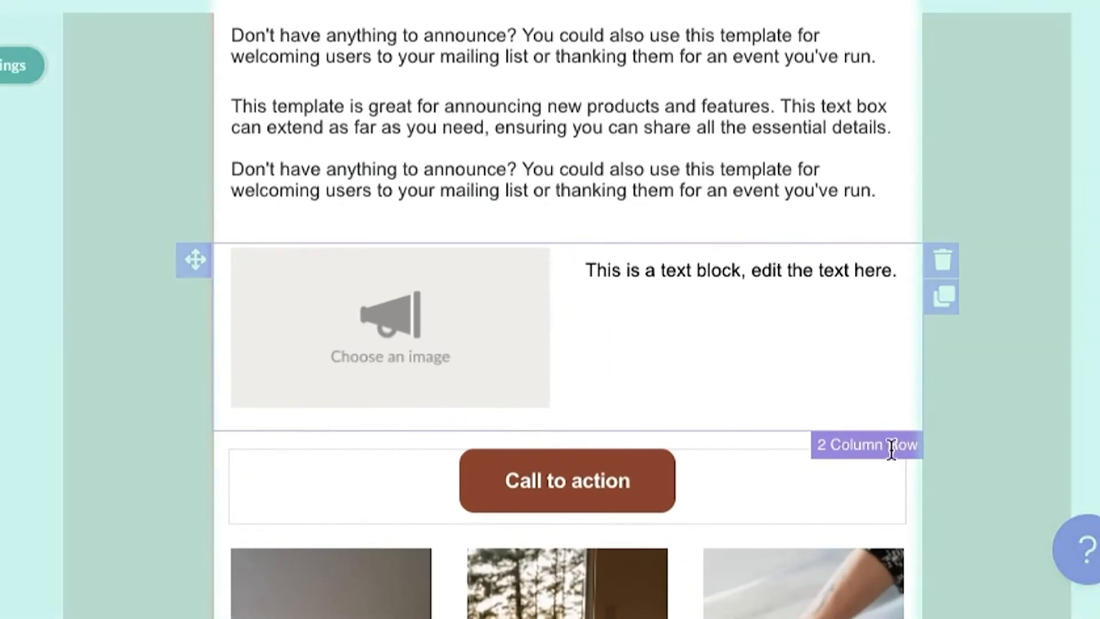
{"action": "scroll", "coordinate": [895, 446], "scroll_direction": "down", "scroll_amount": 5}
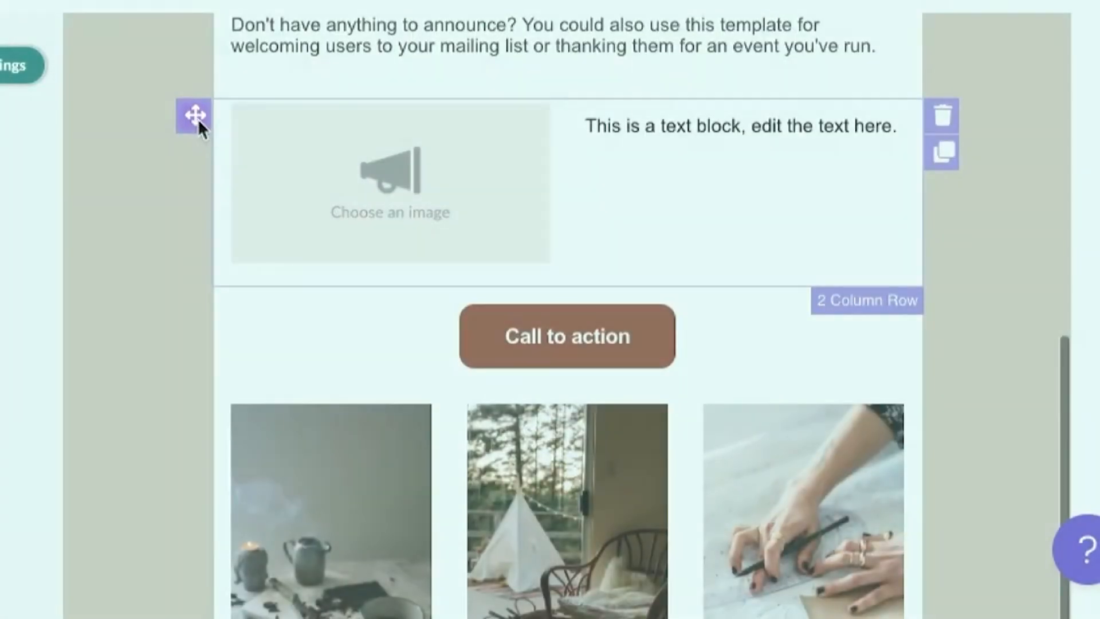
{"action": "left_click_drag", "start_coordinate": [197, 119], "coordinate": [482, 334]}
{"action": "left_click_drag", "start_coordinate": [553, 609], "coordinate": [552, 604]}
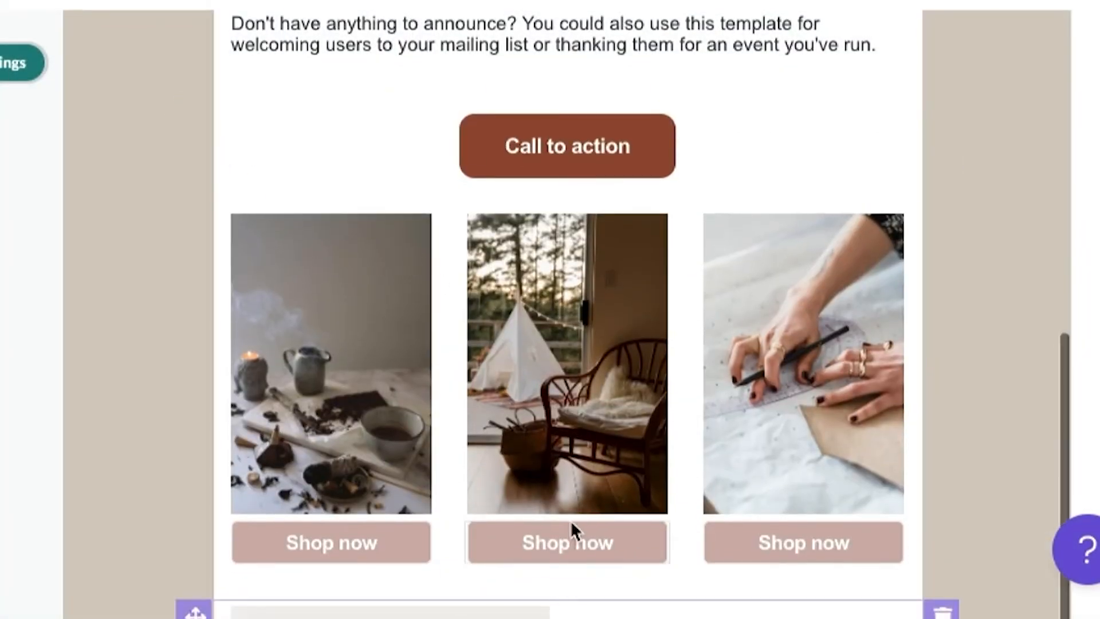
Move the Call to action row beneath the image row
{"action": "scroll", "coordinate": [571, 521], "scroll_direction": "down", "scroll_amount": 5}
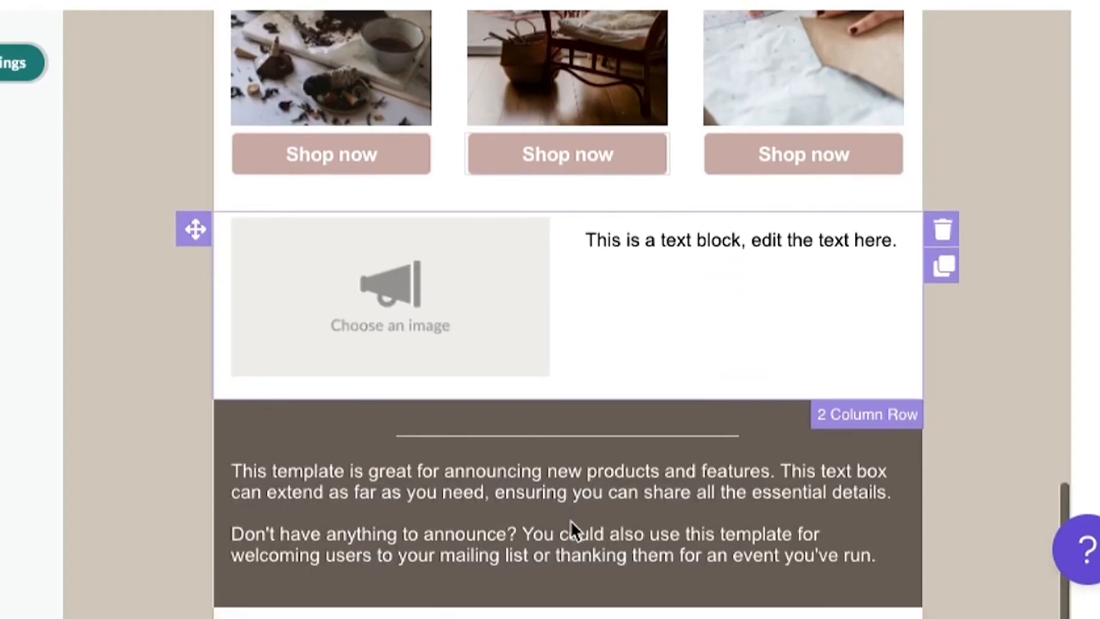
{"action": "scroll", "coordinate": [572, 520], "scroll_direction": "down", "scroll_amount": 1}
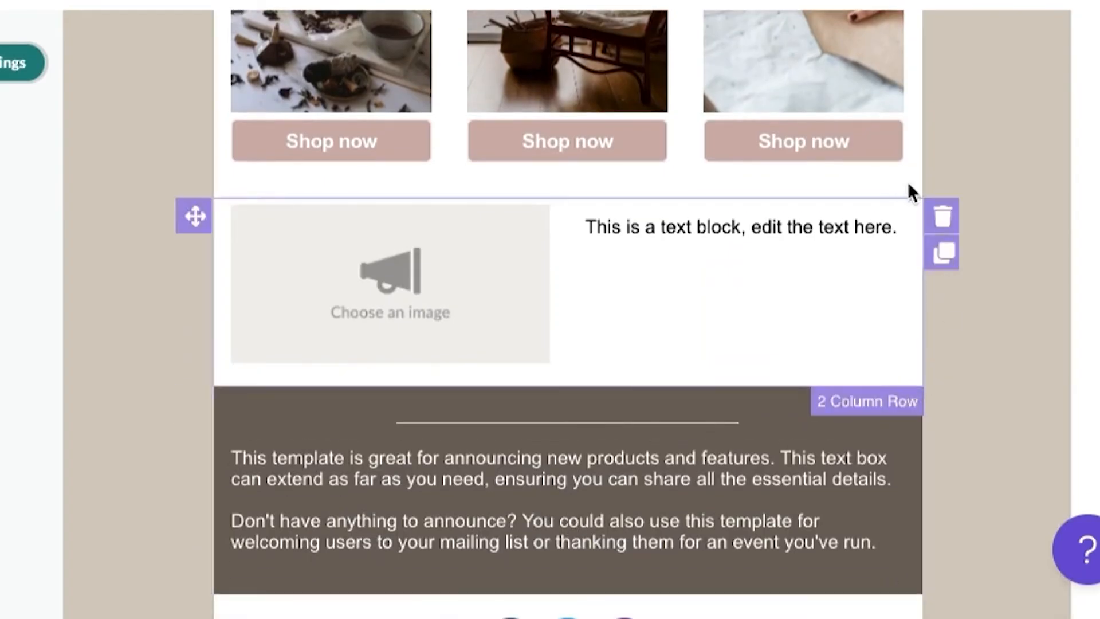
{"action": "scroll", "coordinate": [908, 186], "scroll_direction": "up", "scroll_amount": 8}
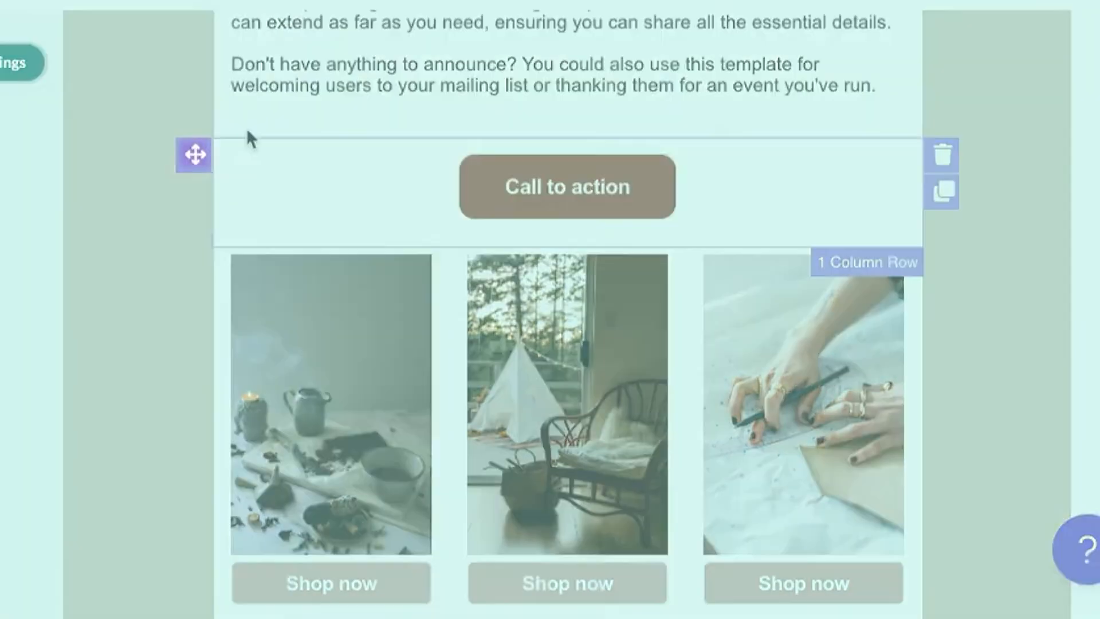
{"action": "left_click_drag", "start_coordinate": [198, 152], "coordinate": [304, 244]}
{"action": "left_click_drag", "start_coordinate": [510, 482], "coordinate": [532, 520]}
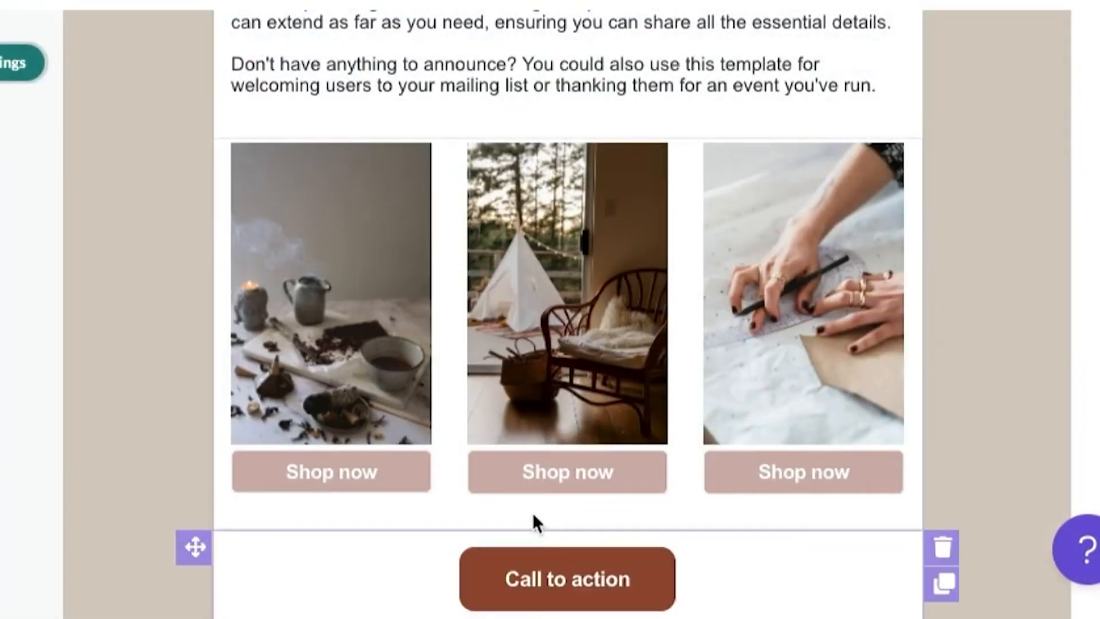
{"action": "scroll", "coordinate": [673, 512], "scroll_direction": "up", "scroll_amount": 7}
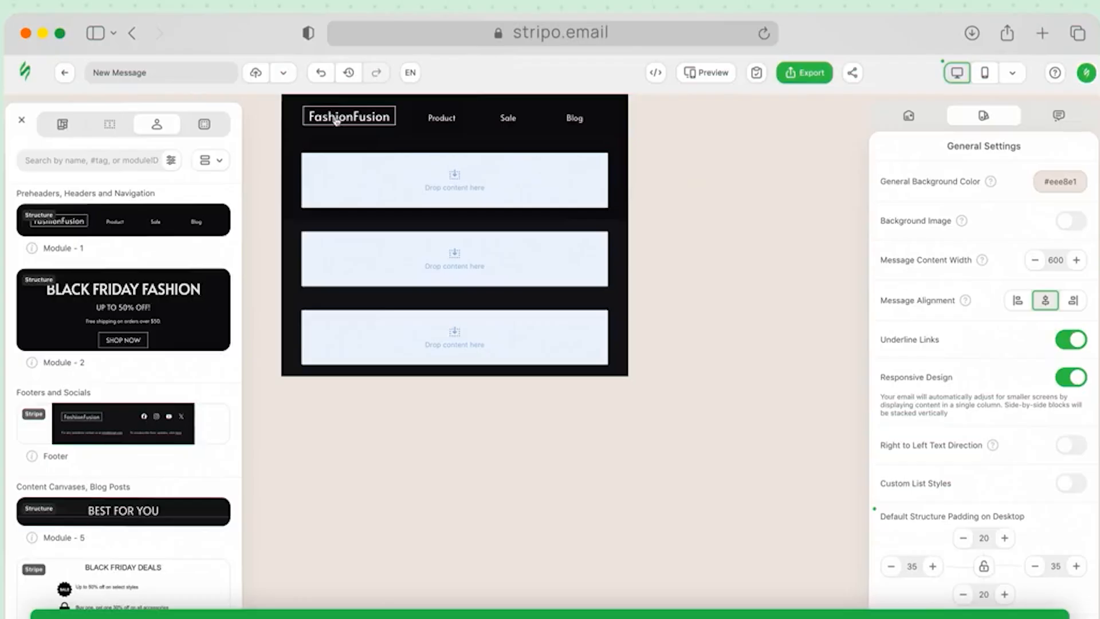
Drag Module 2, the Black Friday banner, the spin-wheel game and Module 4 into the FashionFusion email
{"action": "left_click_drag", "start_coordinate": [122, 312], "coordinate": [342, 166]}
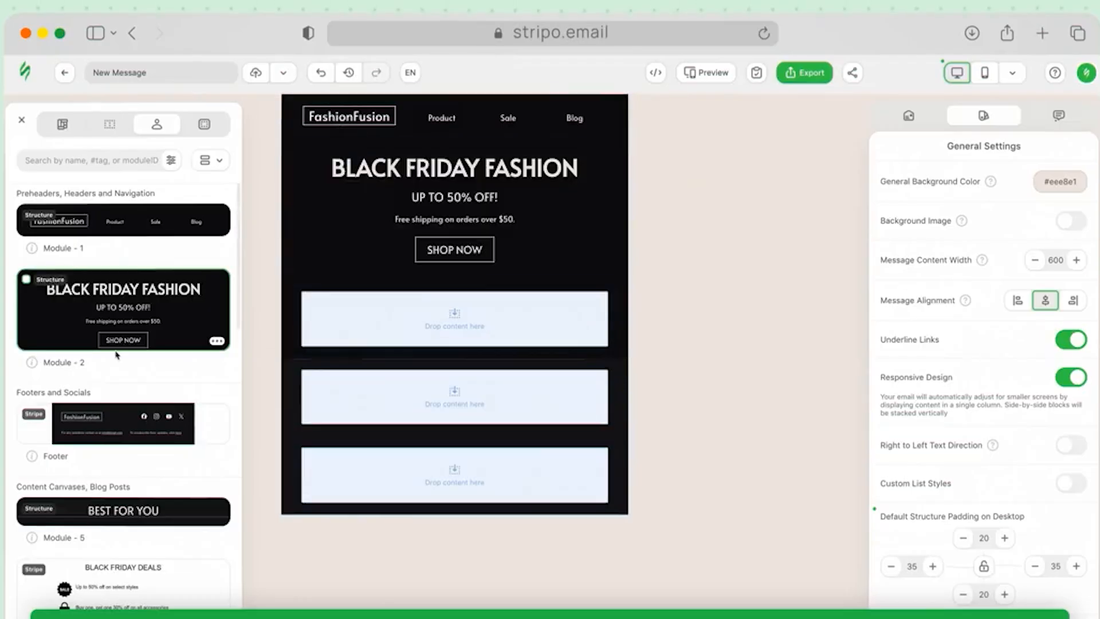
{"action": "scroll", "coordinate": [115, 350], "scroll_direction": "down", "scroll_amount": 7}
{"action": "left_click_drag", "start_coordinate": [116, 349], "coordinate": [410, 280]}
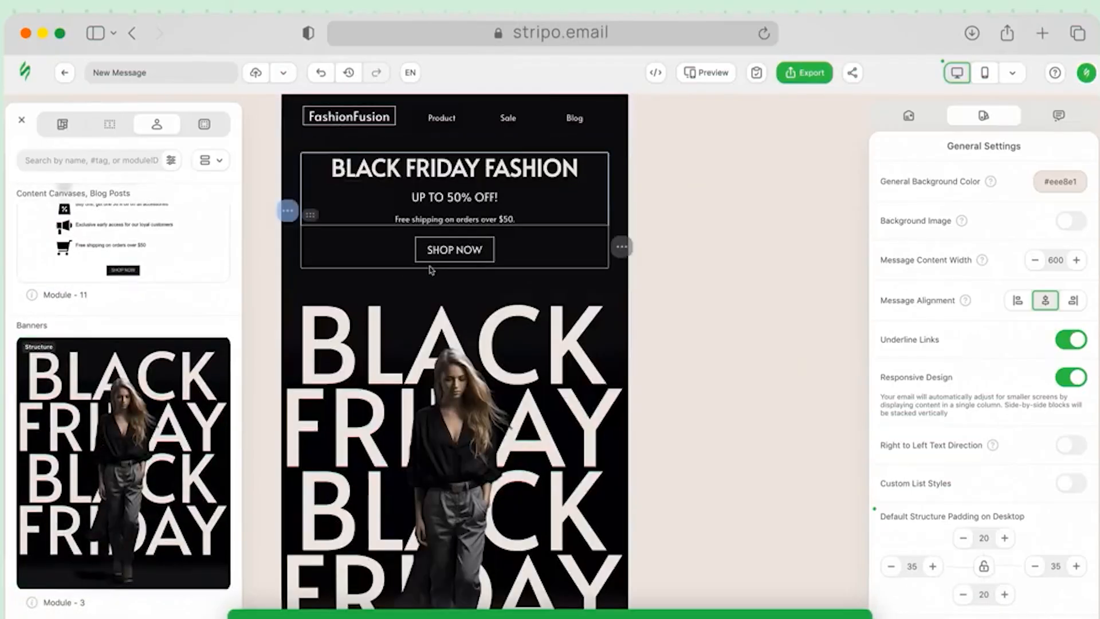
{"action": "scroll", "coordinate": [713, 417], "scroll_direction": "down", "scroll_amount": 3}
{"action": "left_click", "coordinate": [713, 417]}
{"action": "scroll", "coordinate": [687, 493], "scroll_direction": "up", "scroll_amount": 2}
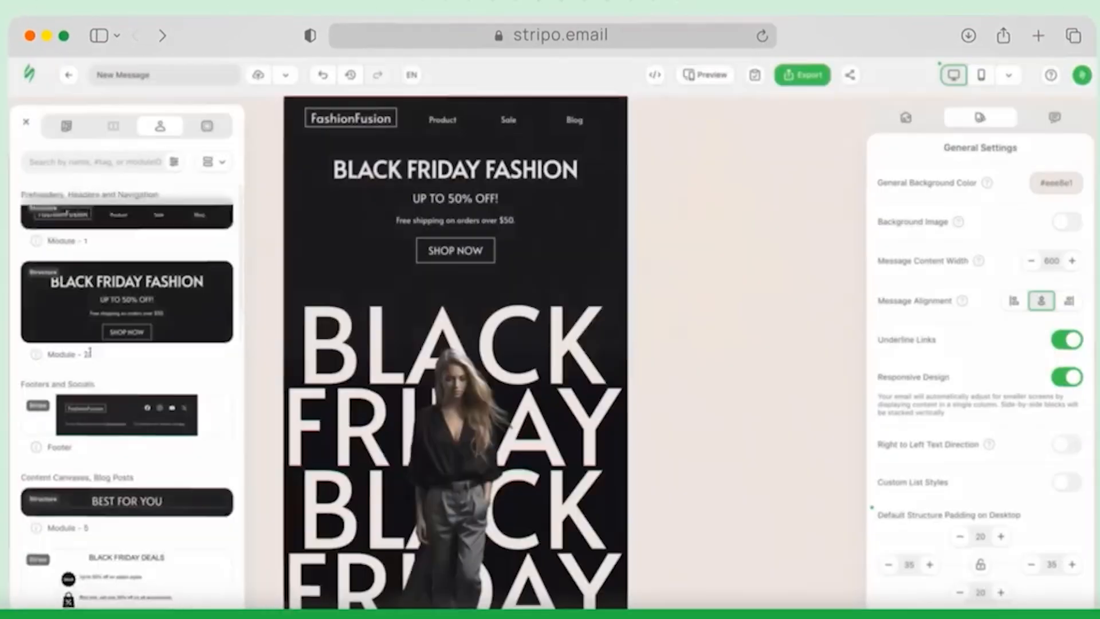
{"action": "scroll", "coordinate": [86, 352], "scroll_direction": "down", "scroll_amount": 5}
{"action": "scroll", "coordinate": [429, 429], "scroll_direction": "down", "scroll_amount": 15}
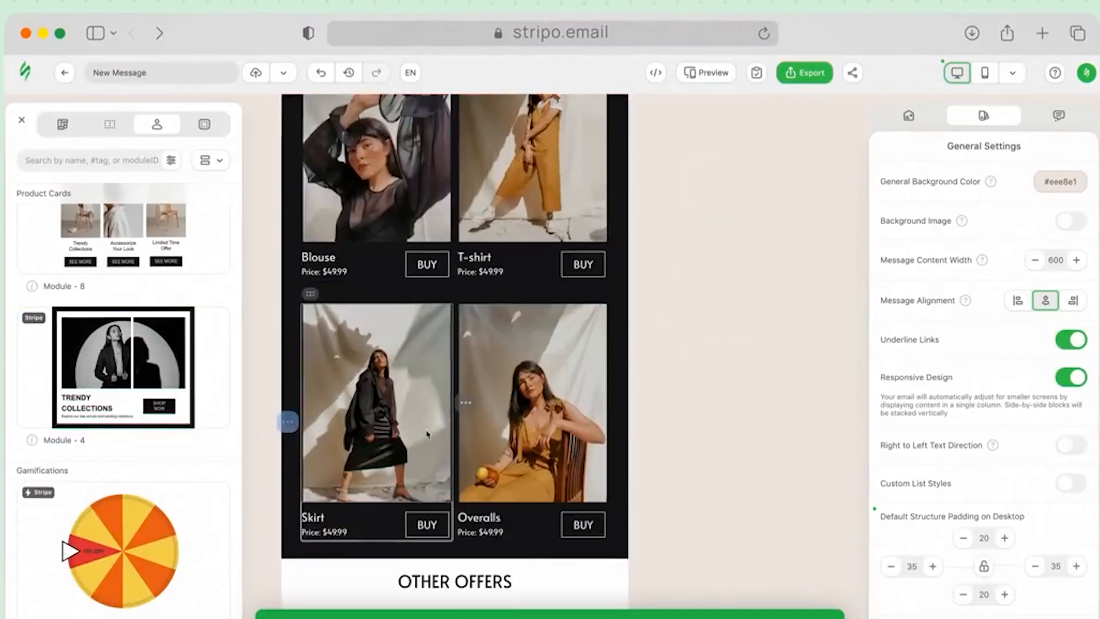
{"action": "left_click_drag", "start_coordinate": [123, 550], "coordinate": [402, 275]}
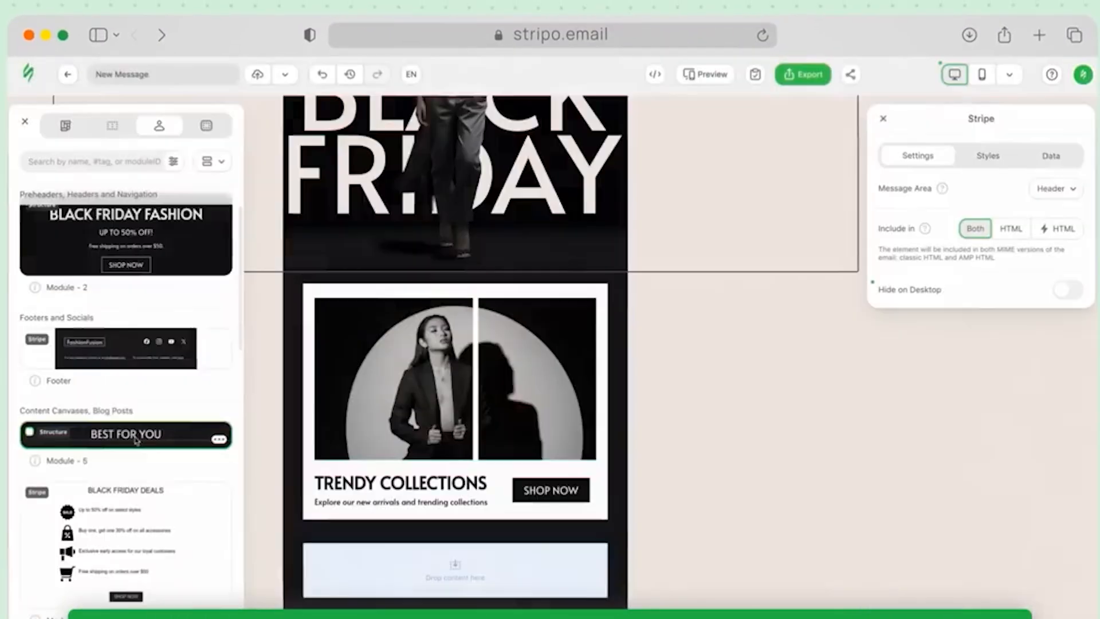
{"action": "left_click_drag", "start_coordinate": [123, 434], "coordinate": [422, 530]}
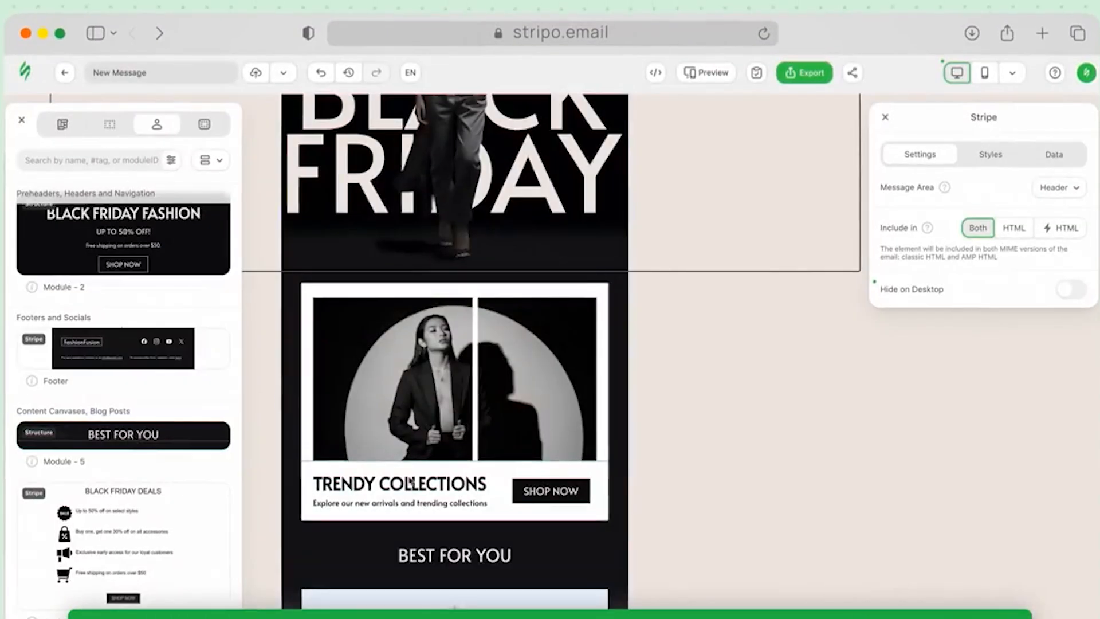
{"action": "scroll", "coordinate": [410, 480], "scroll_direction": "down", "scroll_amount": 1}
Restyle the hero heading in Lucida Sans Unicode at a smaller font size
{"action": "scroll", "coordinate": [123, 401], "scroll_direction": "down", "scroll_amount": 5}
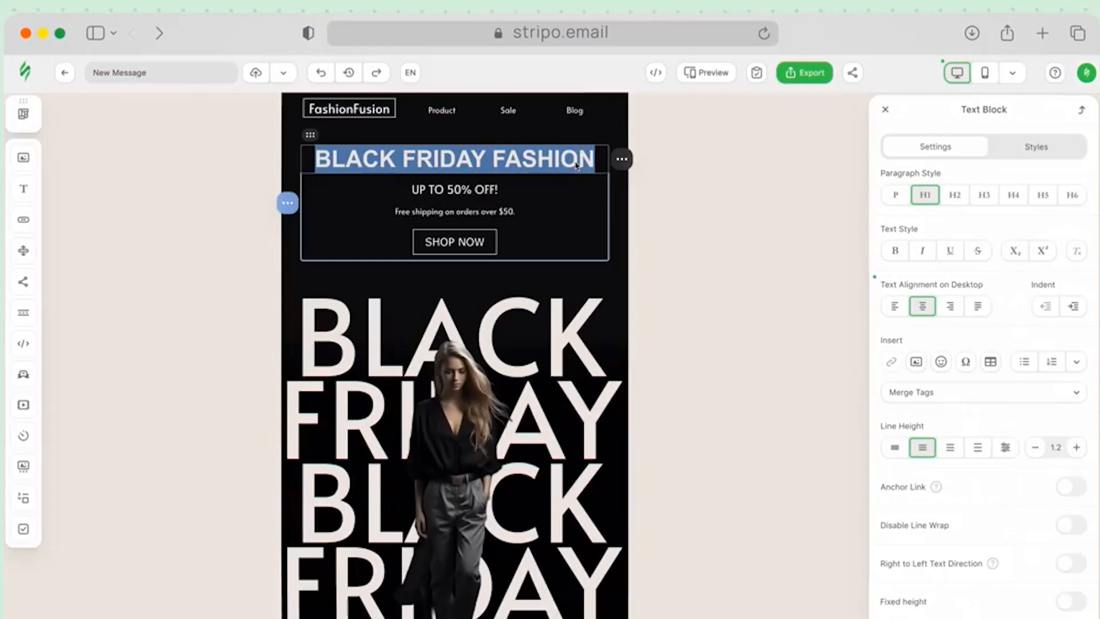
{"action": "left_click", "coordinate": [1036, 150]}
{"action": "left_click", "coordinate": [1060, 222]}
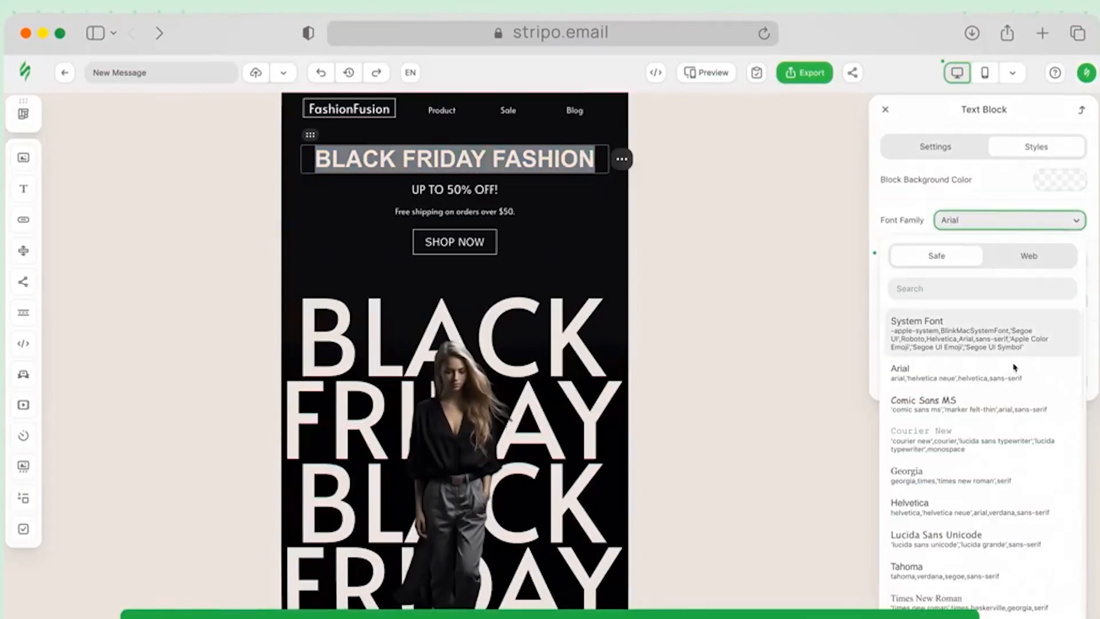
{"action": "left_click", "coordinate": [968, 534]}
{"action": "left_click", "coordinate": [1071, 260]}
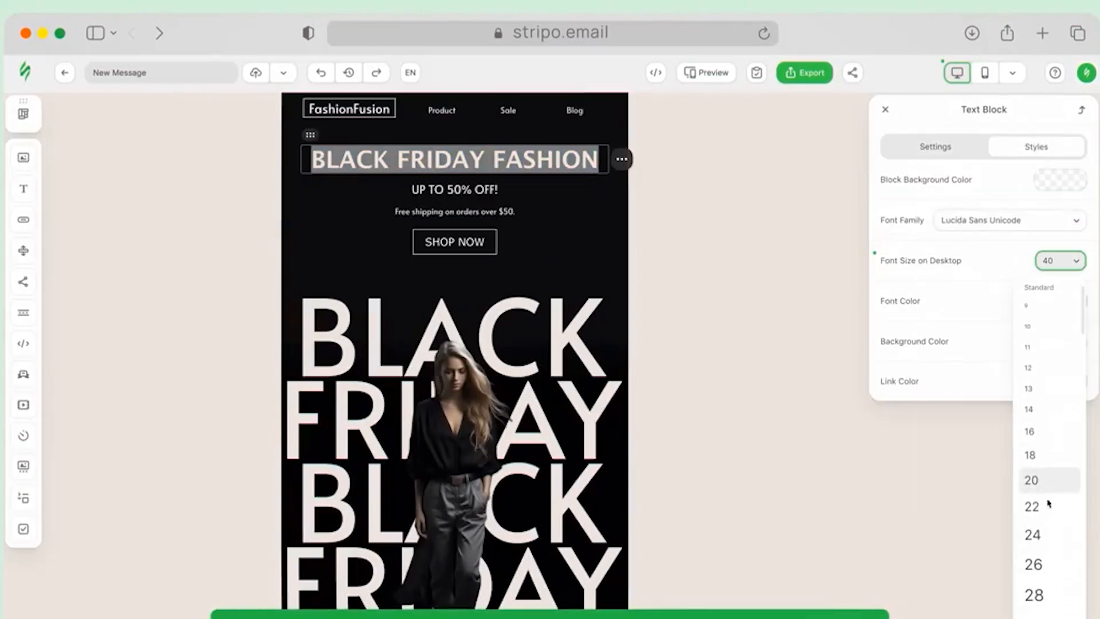
{"action": "left_click", "coordinate": [1048, 616]}
Change the hero line from UP TO 50% OFF! to UP TO 30% OFF!
{"action": "left_click", "coordinate": [460, 195]}
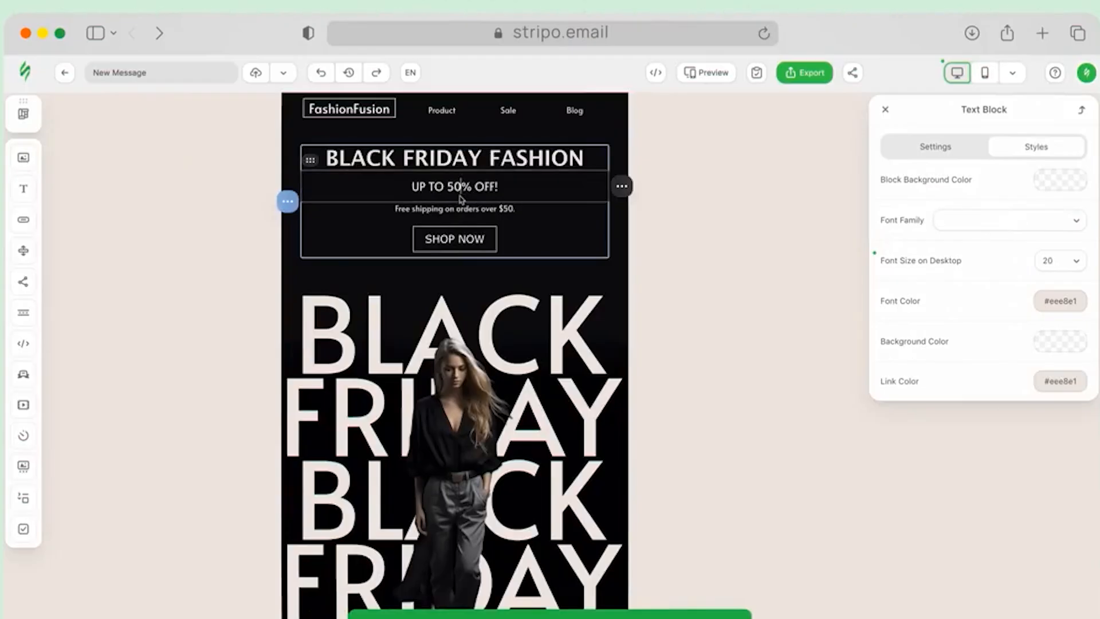
{"action": "key", "text": "BackSpace"}
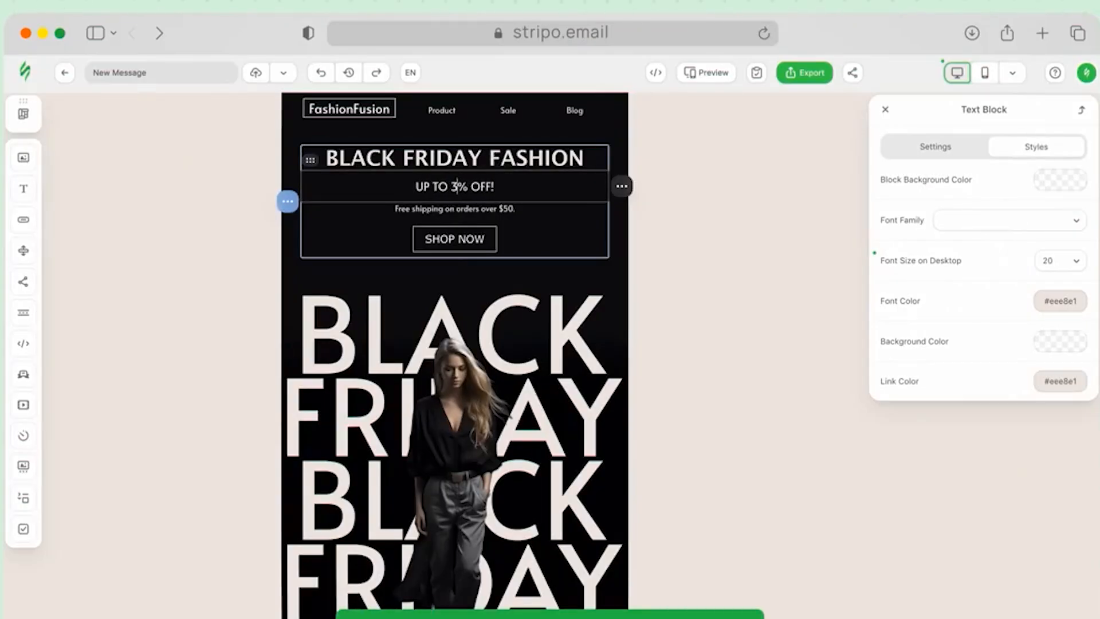
{"action": "type", "text": "3"}
{"action": "left_click", "coordinate": [504, 208]}
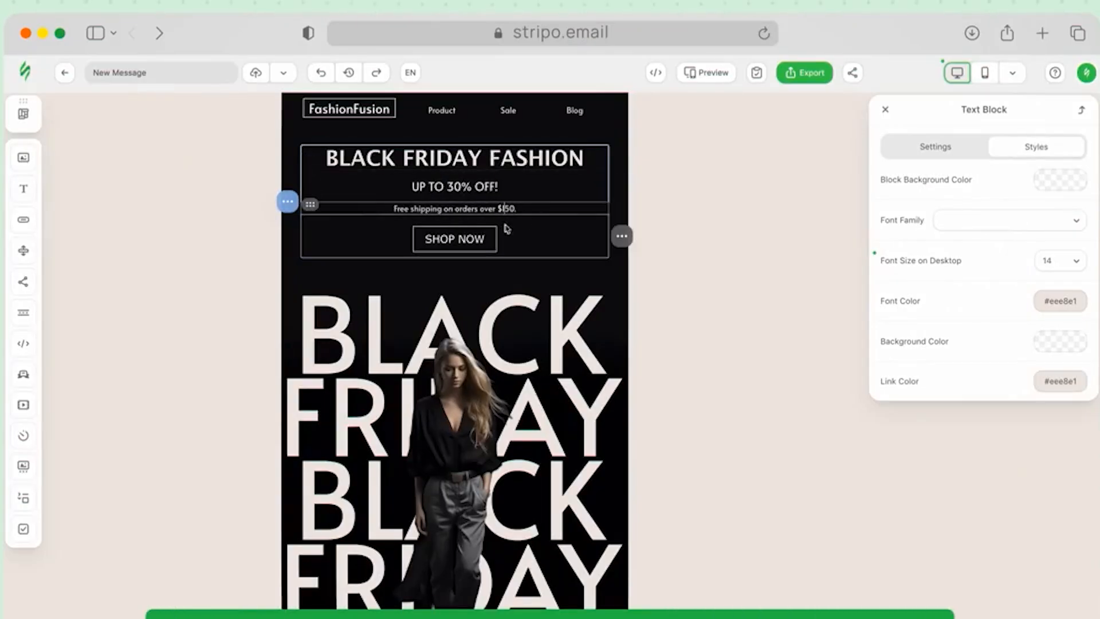
Make the SHOP NOW button white with black text
{"action": "left_click", "coordinate": [523, 231]}
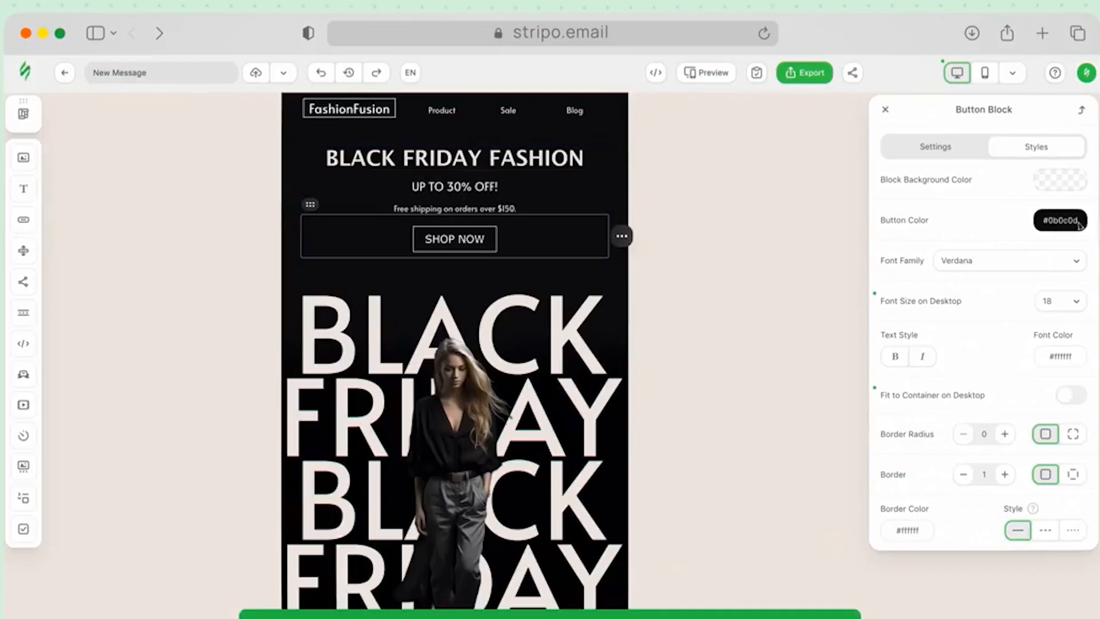
{"action": "left_click", "coordinate": [1071, 222]}
{"action": "left_click", "coordinate": [1006, 219]}
{"action": "left_click", "coordinate": [1060, 355]}
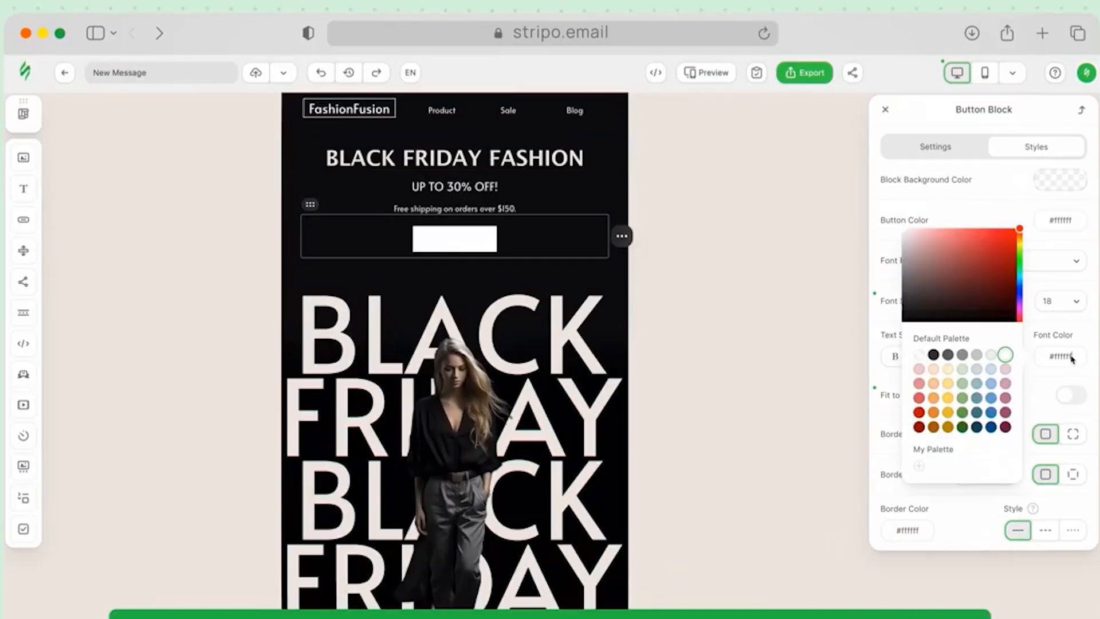
{"action": "left_click", "coordinate": [933, 353]}
{"action": "left_click", "coordinate": [682, 261]}
{"action": "scroll", "coordinate": [682, 260], "scroll_direction": "down", "scroll_amount": 10}
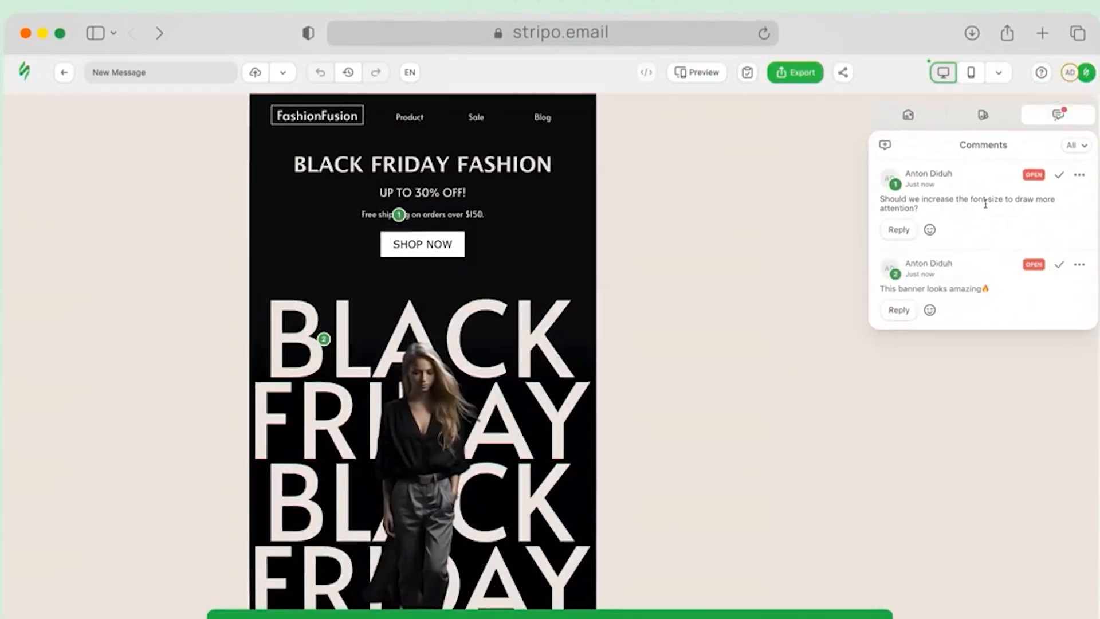
Review the three comments and reply 'I increased the size' to comment 1
{"action": "left_click", "coordinate": [985, 204]}
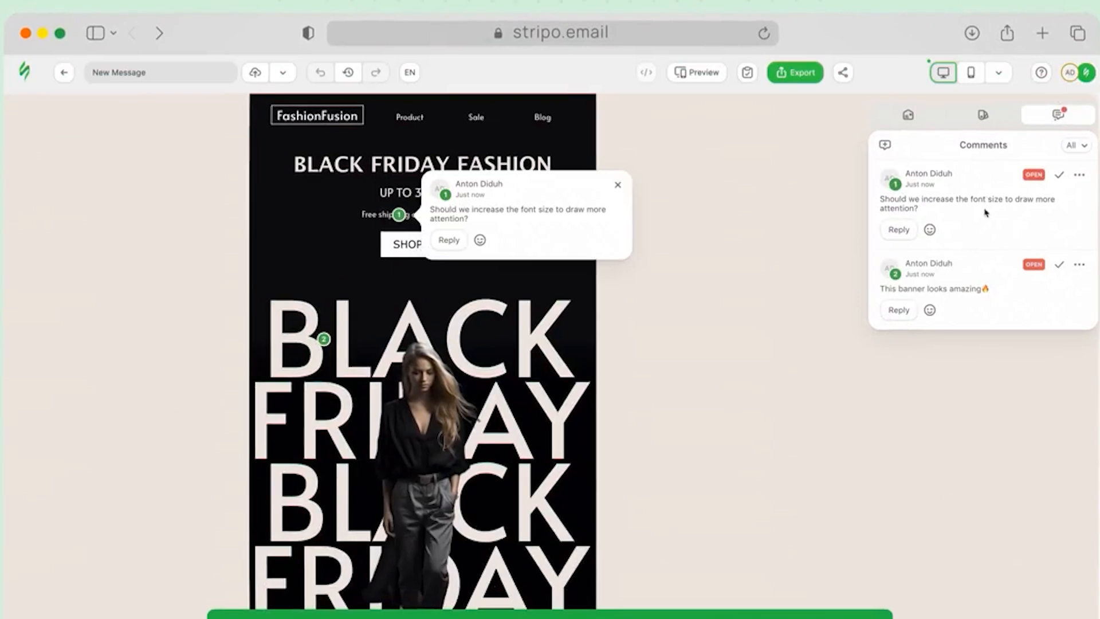
{"action": "left_click", "coordinate": [995, 281]}
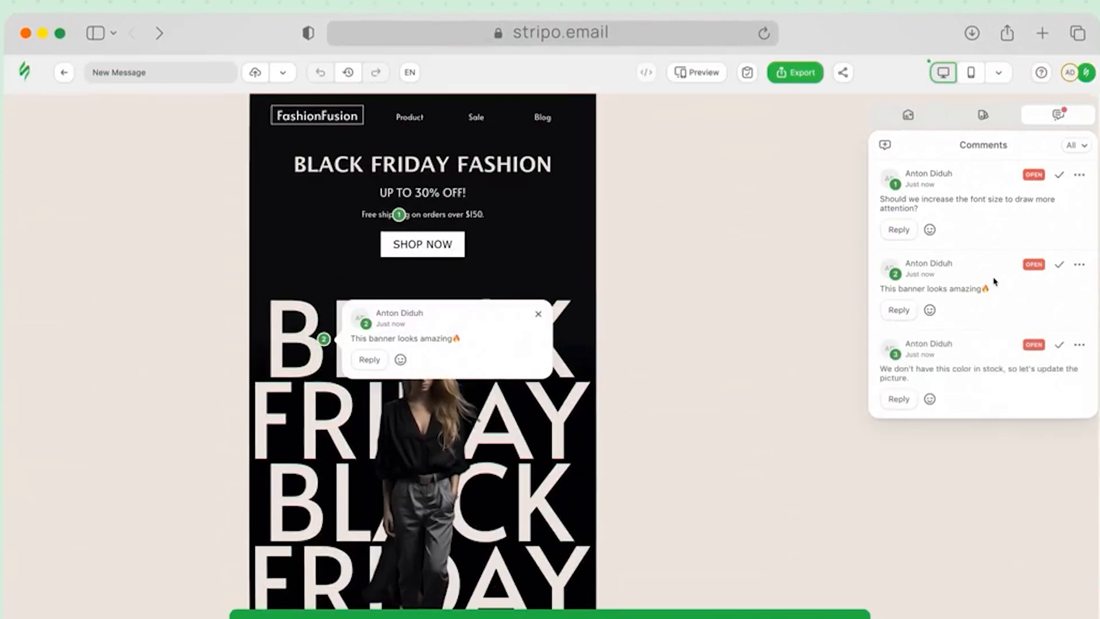
{"action": "left_click", "coordinate": [984, 367]}
{"action": "left_click", "coordinate": [974, 198]}
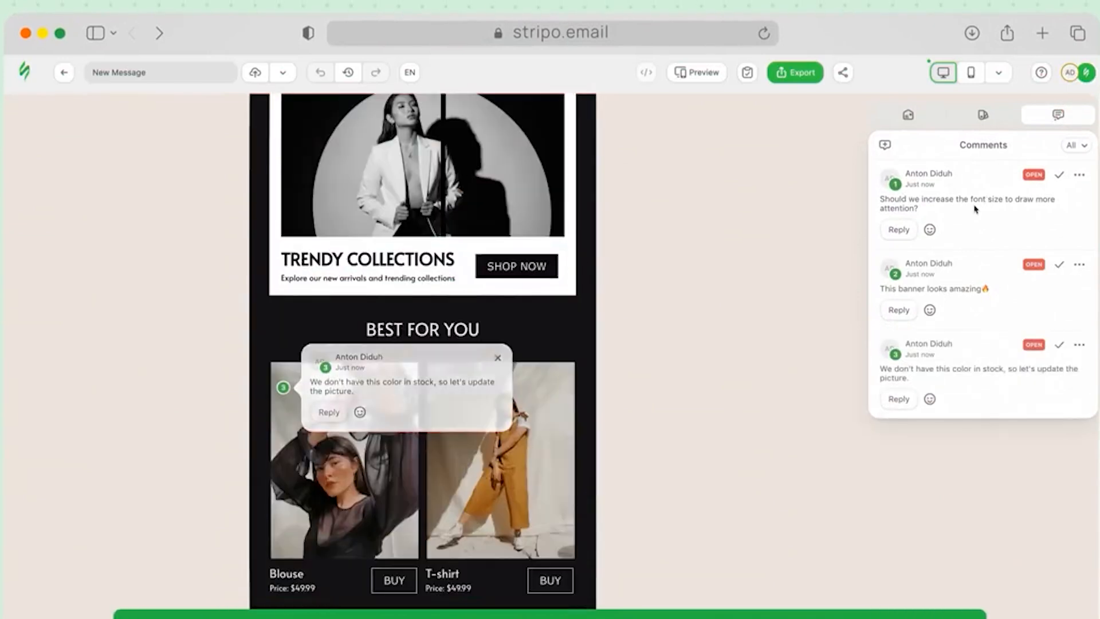
{"action": "left_click", "coordinate": [899, 229]}
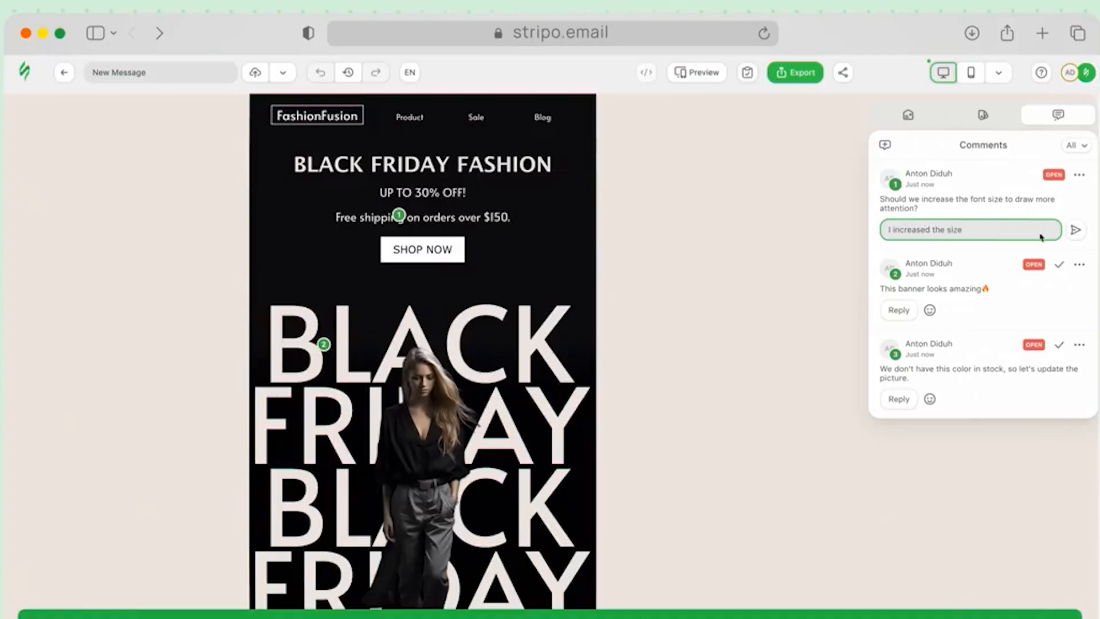
{"action": "left_click", "coordinate": [1076, 231]}
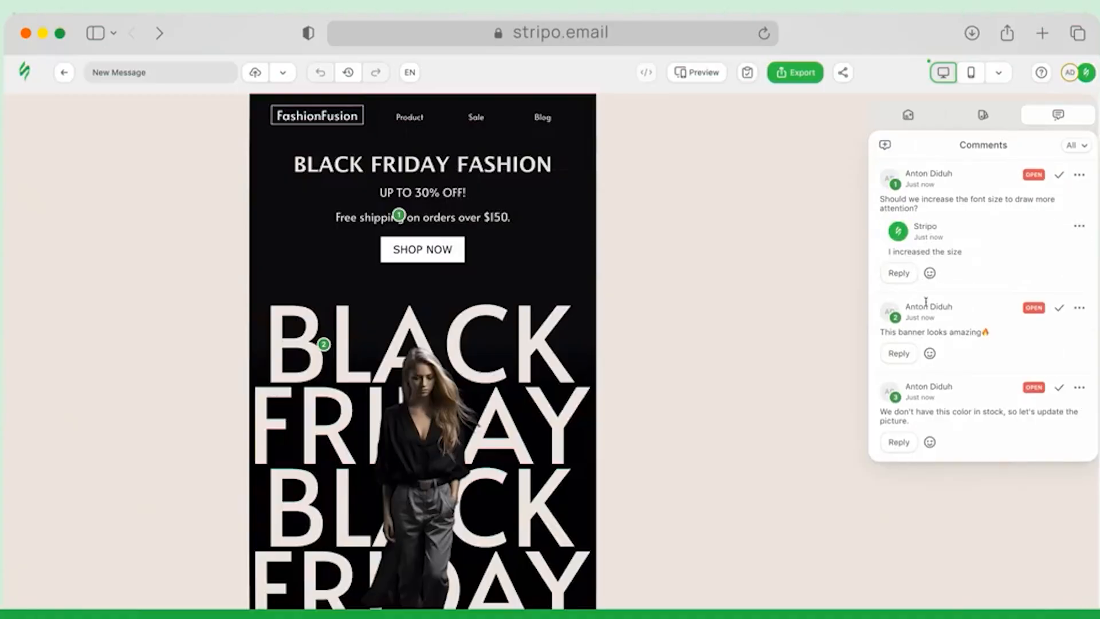
Add thumbs-up reactions to comments 2 and 3
{"action": "left_click", "coordinate": [929, 353]}
{"action": "left_click", "coordinate": [943, 353]}
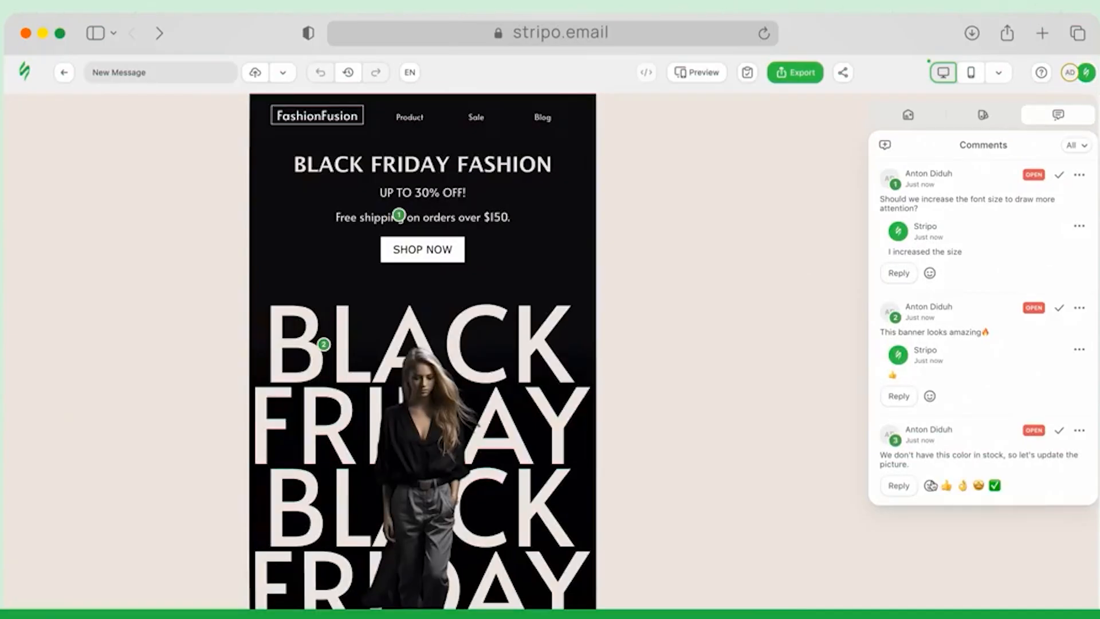
{"action": "left_click", "coordinate": [929, 485]}
{"action": "left_click", "coordinate": [946, 486]}
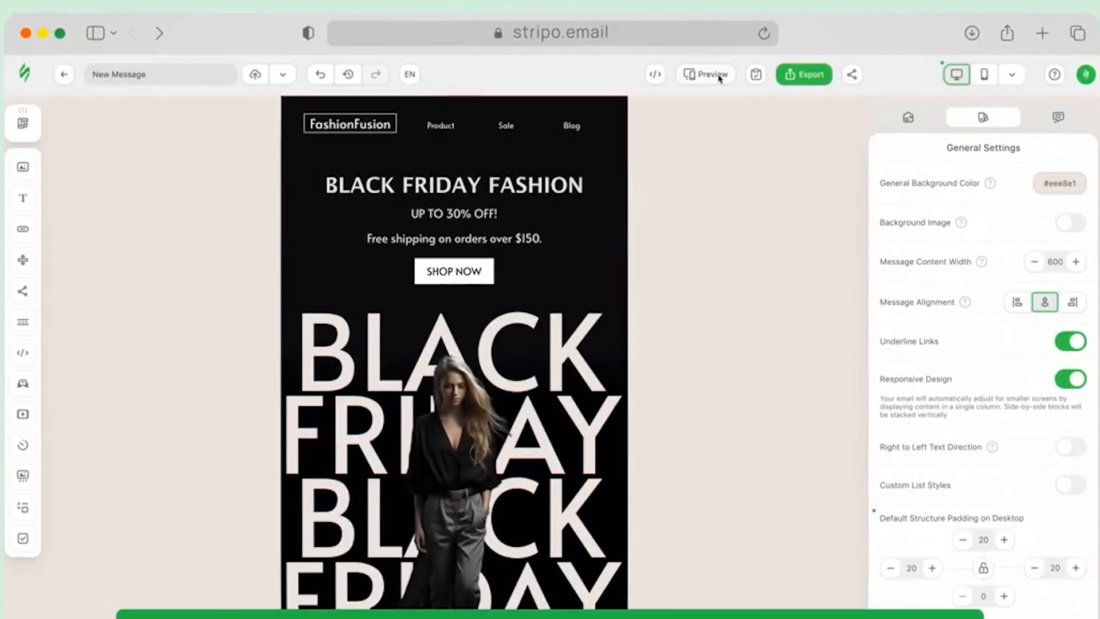
Paste the square white-bordered icon URL over the facebook, instagram and youtube icon src addresses
{"action": "left_click", "coordinate": [710, 74]}
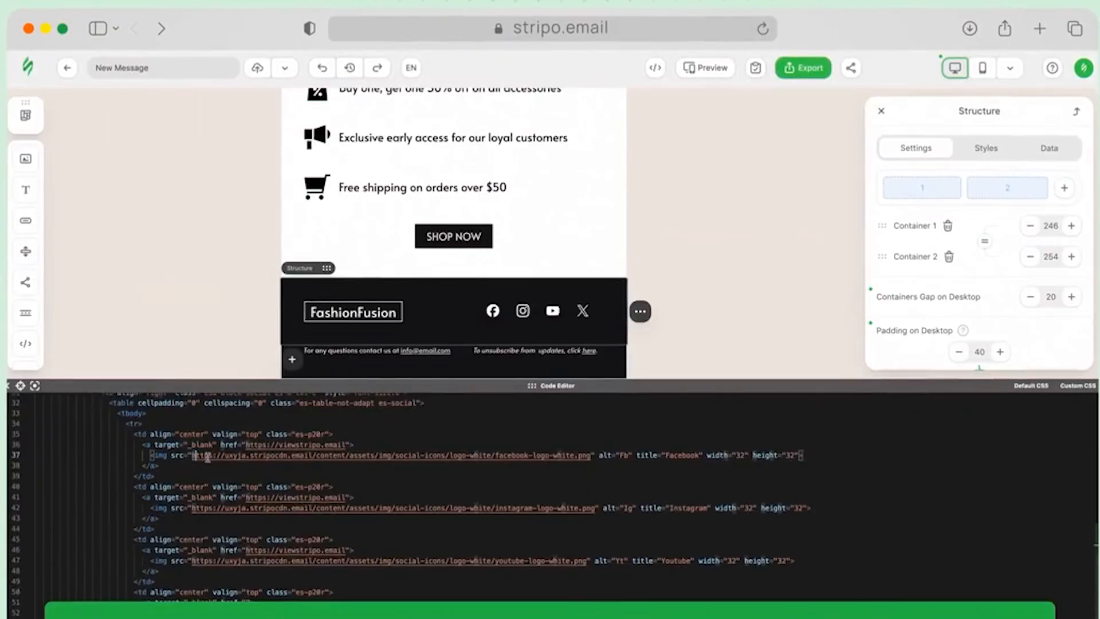
{"action": "left_click_drag", "start_coordinate": [192, 455], "coordinate": [590, 458]}
{"action": "type", "text": "https://uxyja.stripocdn.email/content/assets/img/social-icons/square-white-bordered/facebook-square-white-bordered.png"}
{"action": "left_click_drag", "start_coordinate": [192, 512], "coordinate": [599, 512]}
{"action": "type", "text": "https://uxyja.stripocdn.email/content/assets/img/social-icons/square-white-bordered/instagram-square-white-bordered.png"}
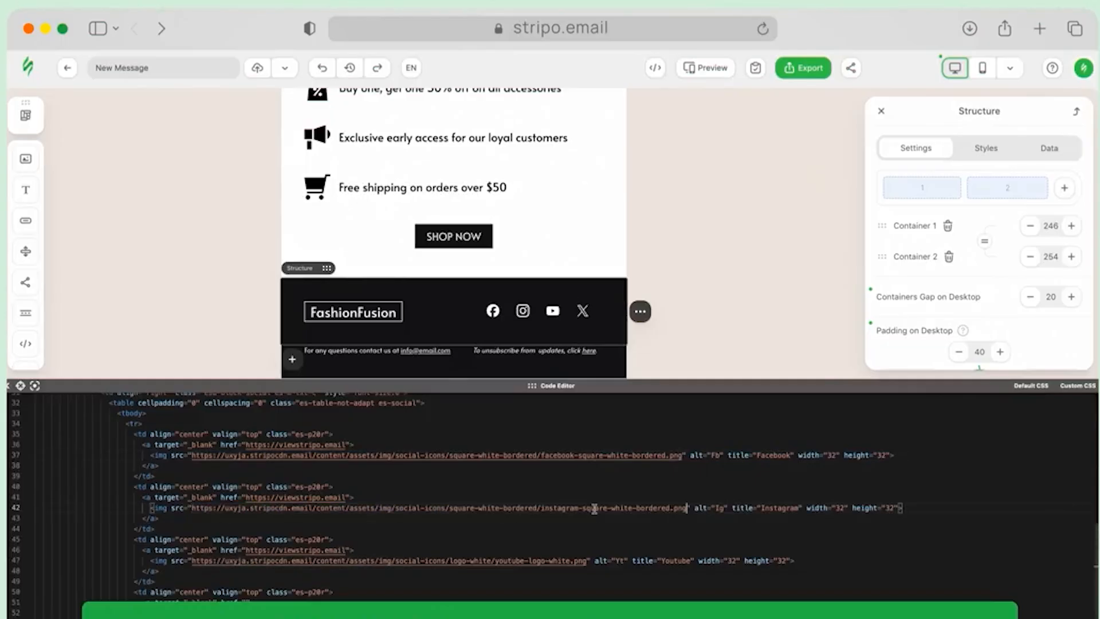
{"action": "left_click_drag", "start_coordinate": [193, 562], "coordinate": [589, 567]}
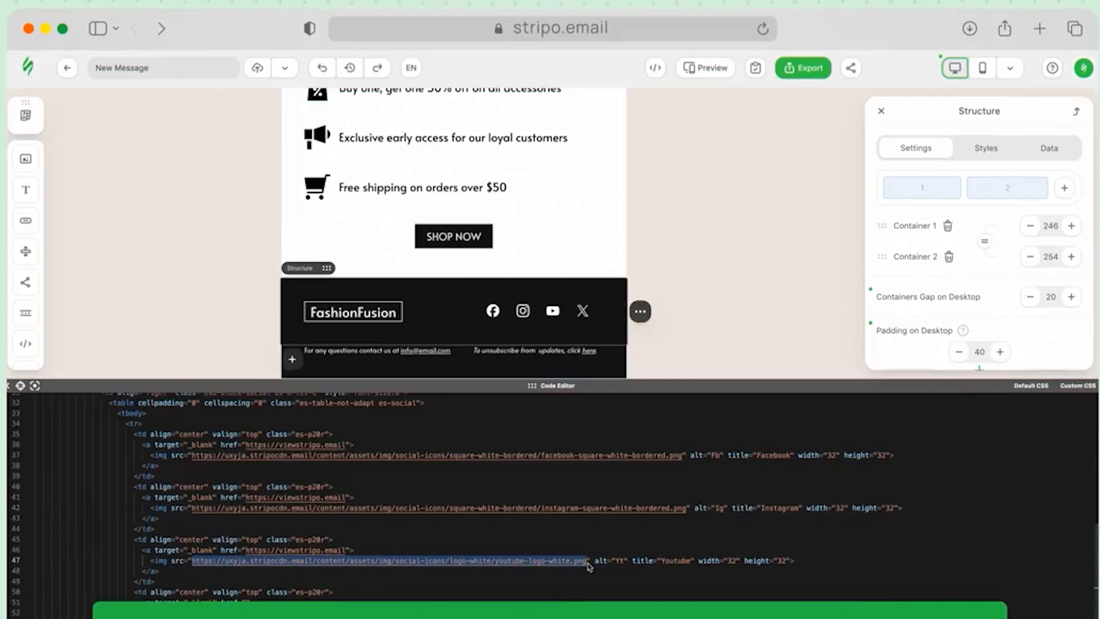
{"action": "type", "text": "https://uxyja.stripocdn.email/content/assets/img/social-icons/square-white-bordered/youtube-square-white-bordered.png"}
{"action": "left_click_drag", "start_coordinate": [192, 613], "coordinate": [562, 613]}
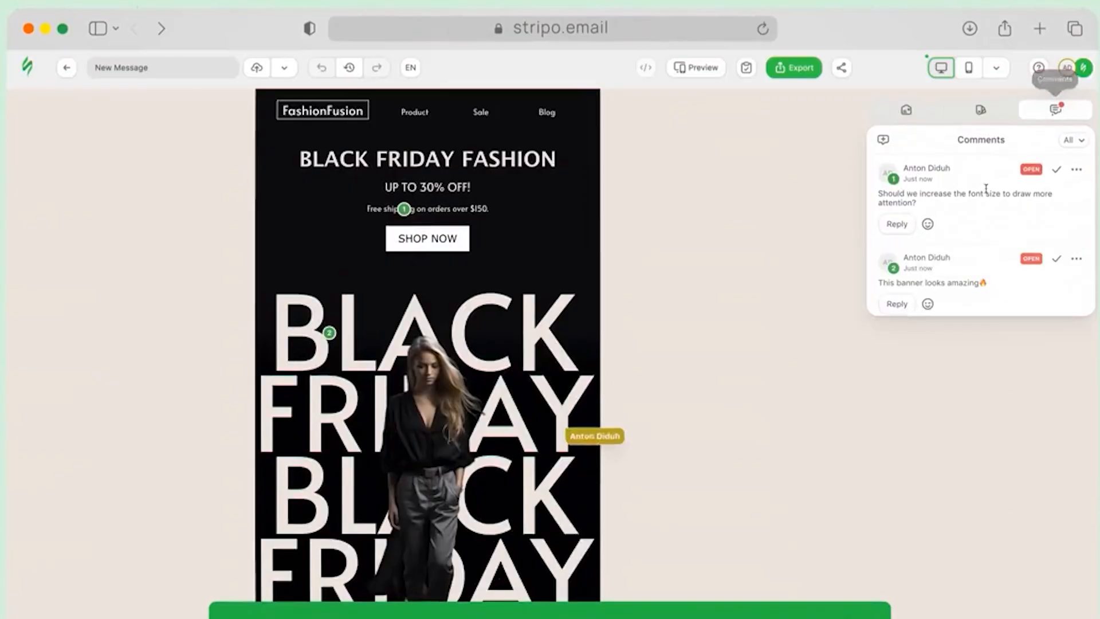
Reply 'I increased the size' to comment 1
{"action": "left_click", "coordinate": [983, 195]}
{"action": "left_click", "coordinate": [993, 276]}
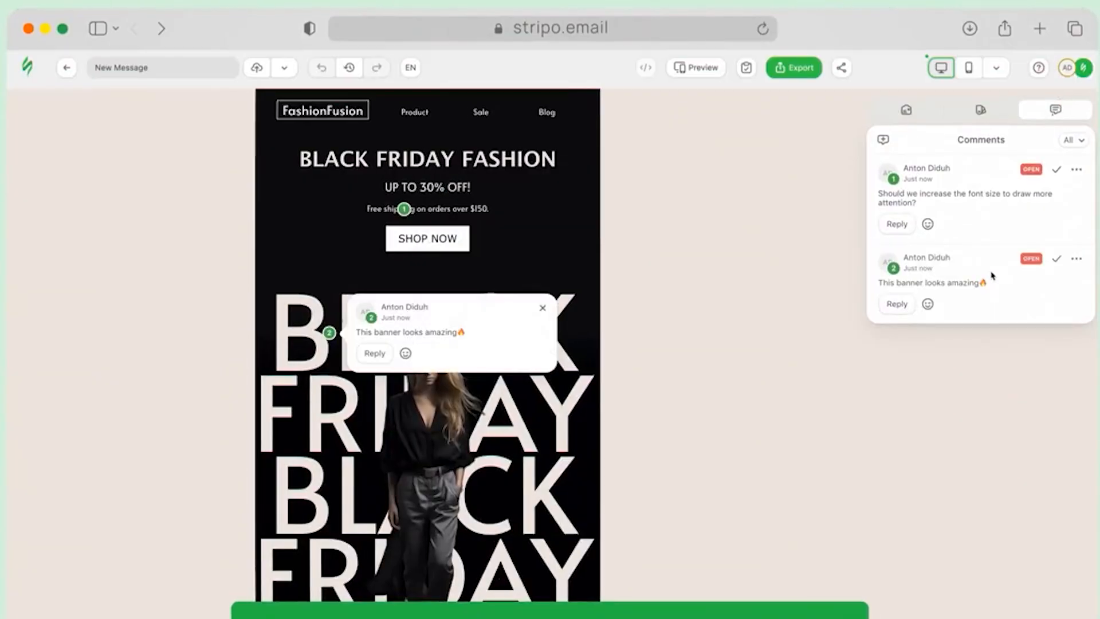
{"action": "left_click", "coordinate": [982, 362]}
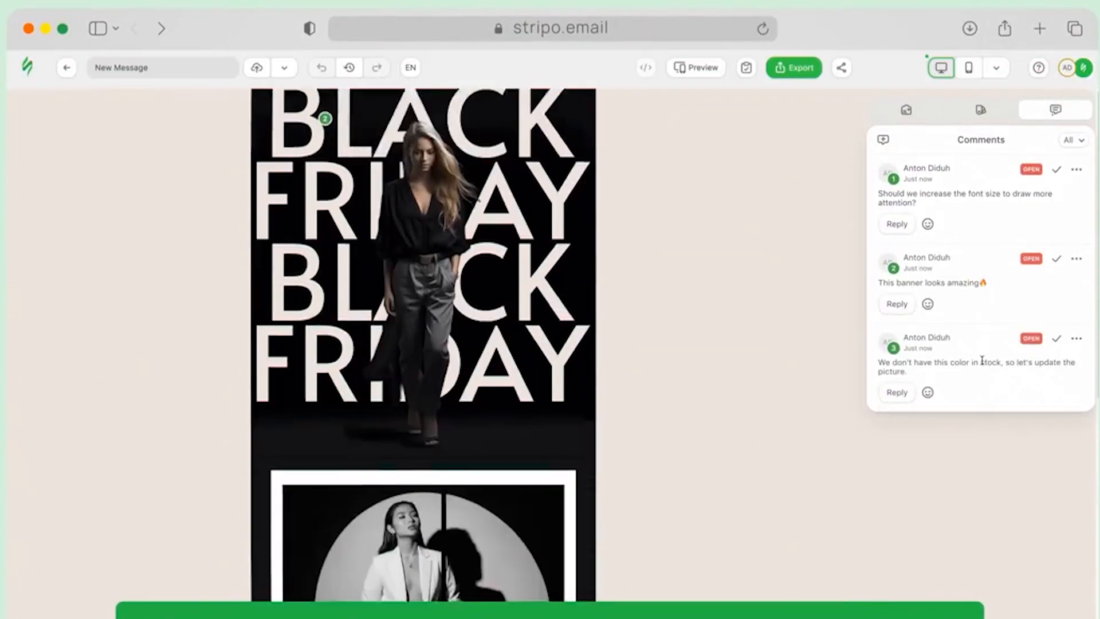
{"action": "left_click", "coordinate": [972, 203]}
{"action": "left_click", "coordinate": [897, 224]}
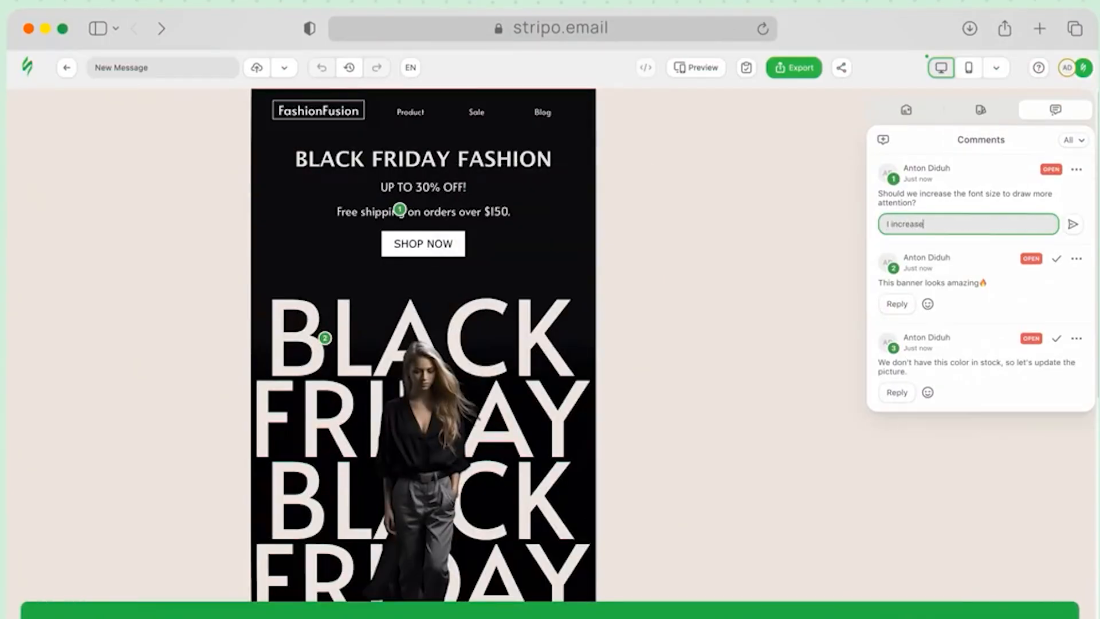
{"action": "left_click", "coordinate": [1072, 224]}
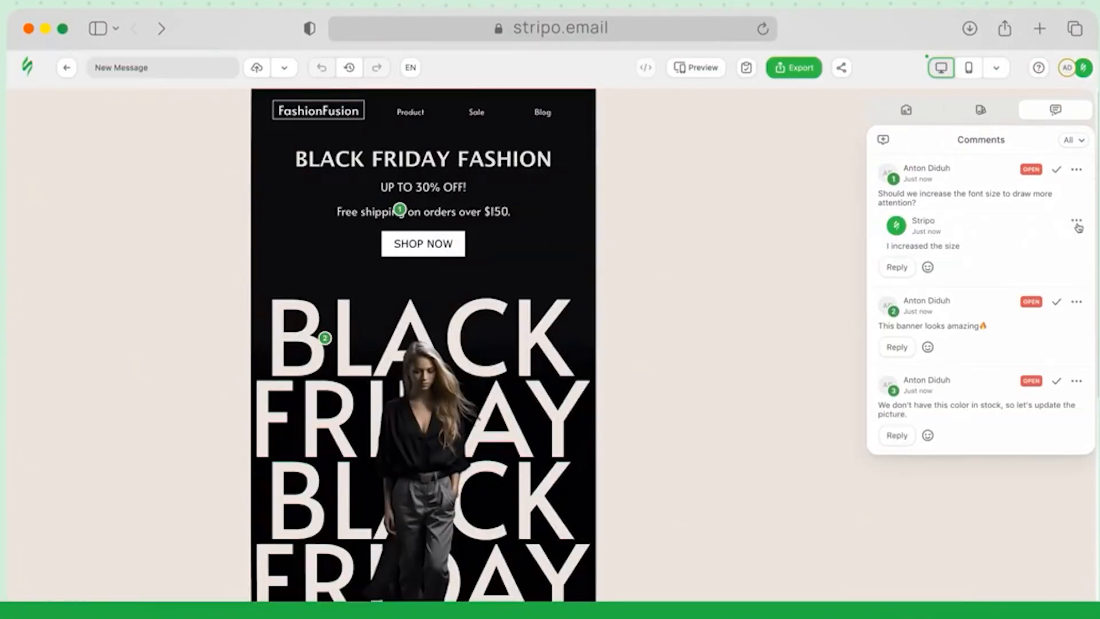
React to comments 2 and 3 with a thumbs-up emoji
{"action": "left_click", "coordinate": [928, 346]}
{"action": "left_click", "coordinate": [939, 346]}
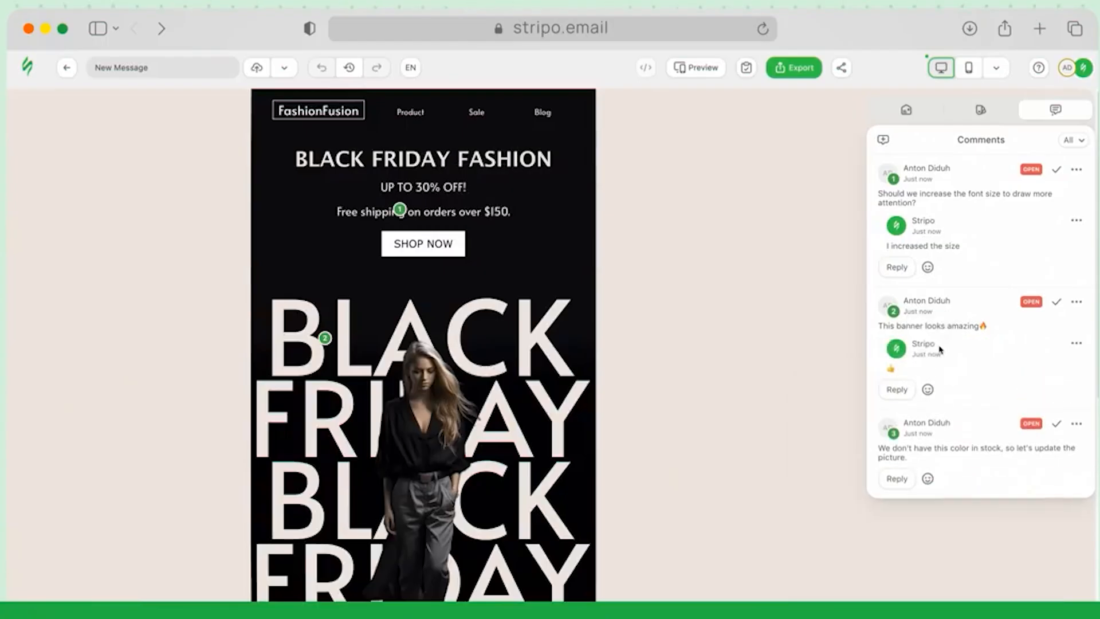
{"action": "left_click", "coordinate": [927, 478]}
{"action": "left_click", "coordinate": [940, 478]}
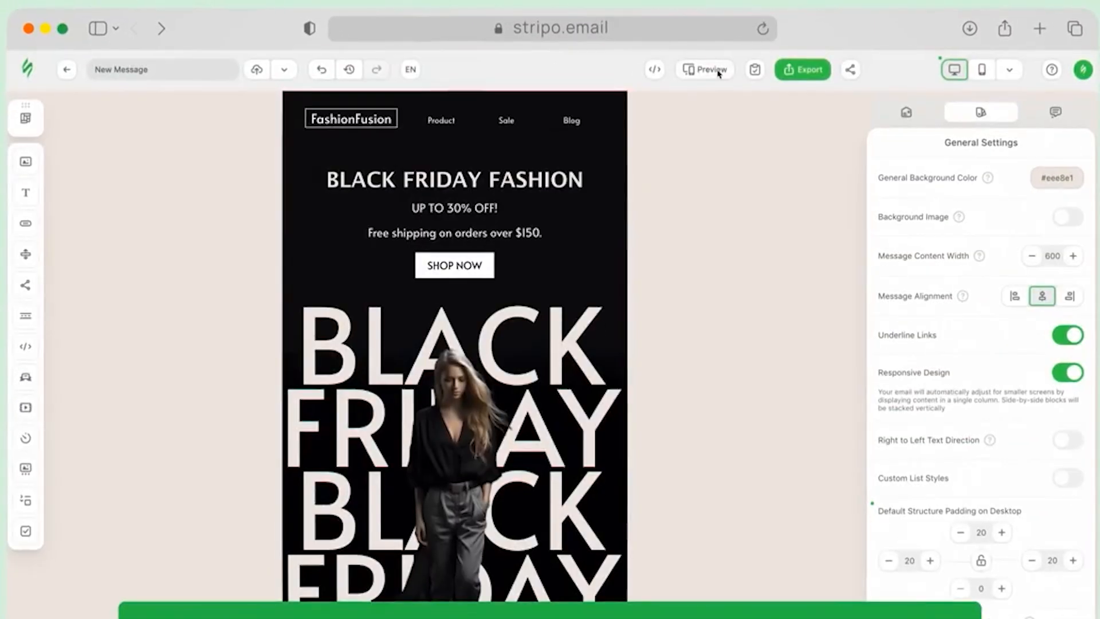
Open the Black Friday email preview and scroll through its mobile and desktop versions
{"action": "left_click", "coordinate": [716, 70]}
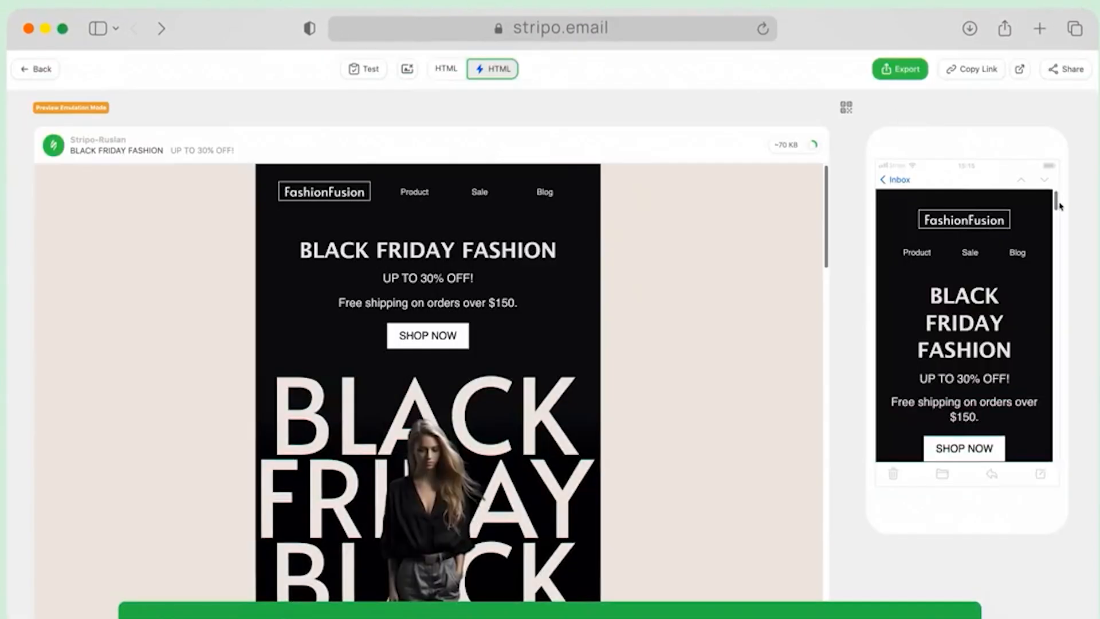
{"action": "left_click_drag", "start_coordinate": [1057, 201], "coordinate": [1072, 459]}
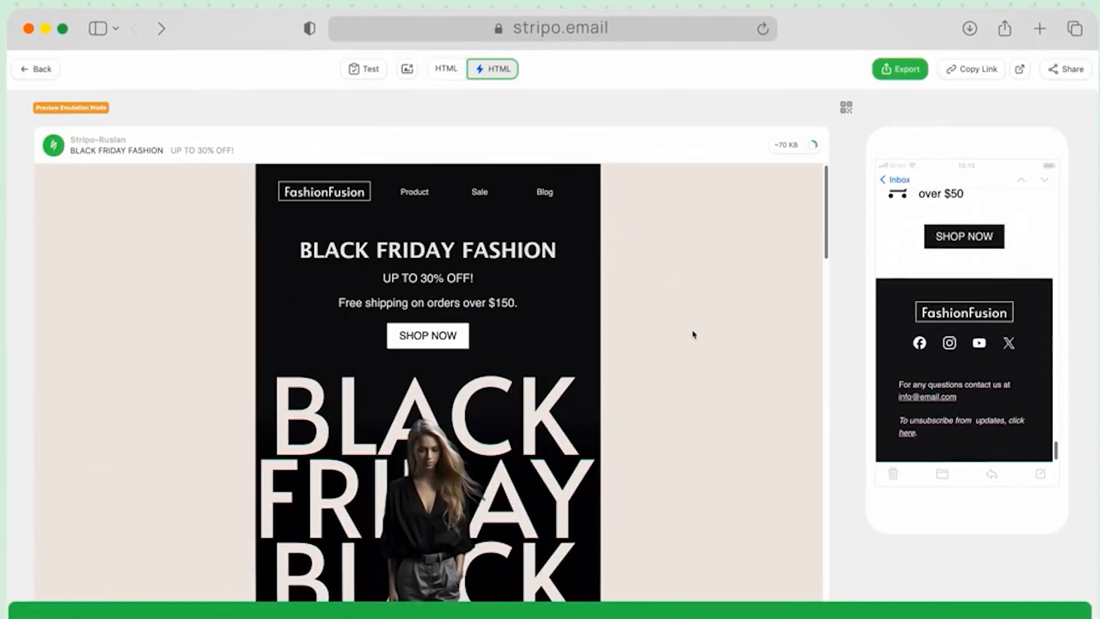
{"action": "scroll", "coordinate": [693, 334], "scroll_direction": "down", "scroll_amount": 20}
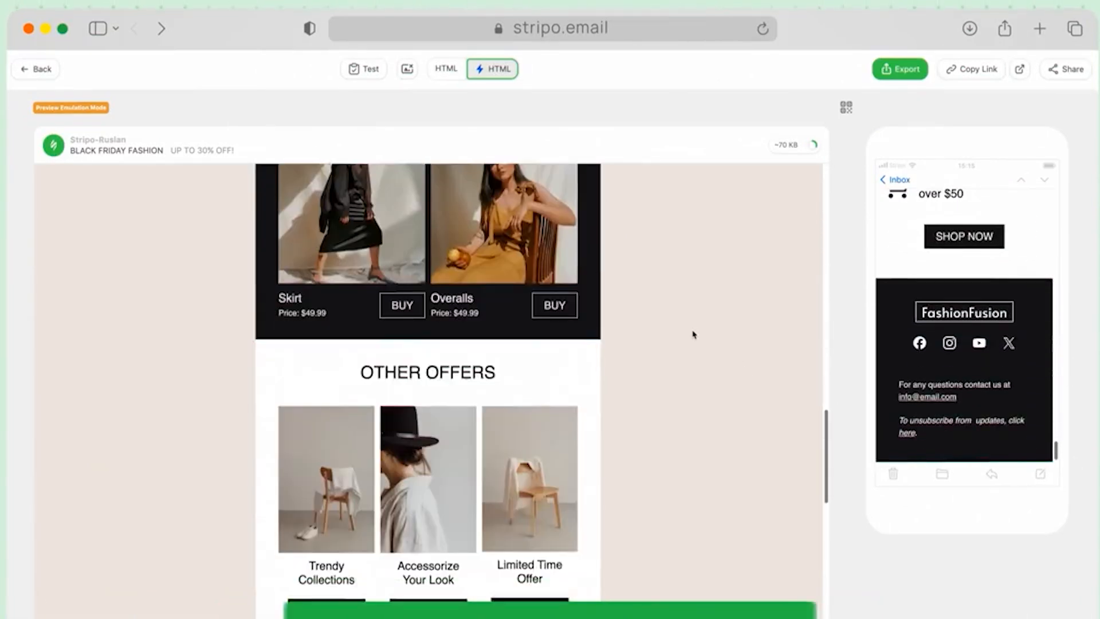
{"action": "scroll", "coordinate": [693, 335], "scroll_direction": "down", "scroll_amount": 10}
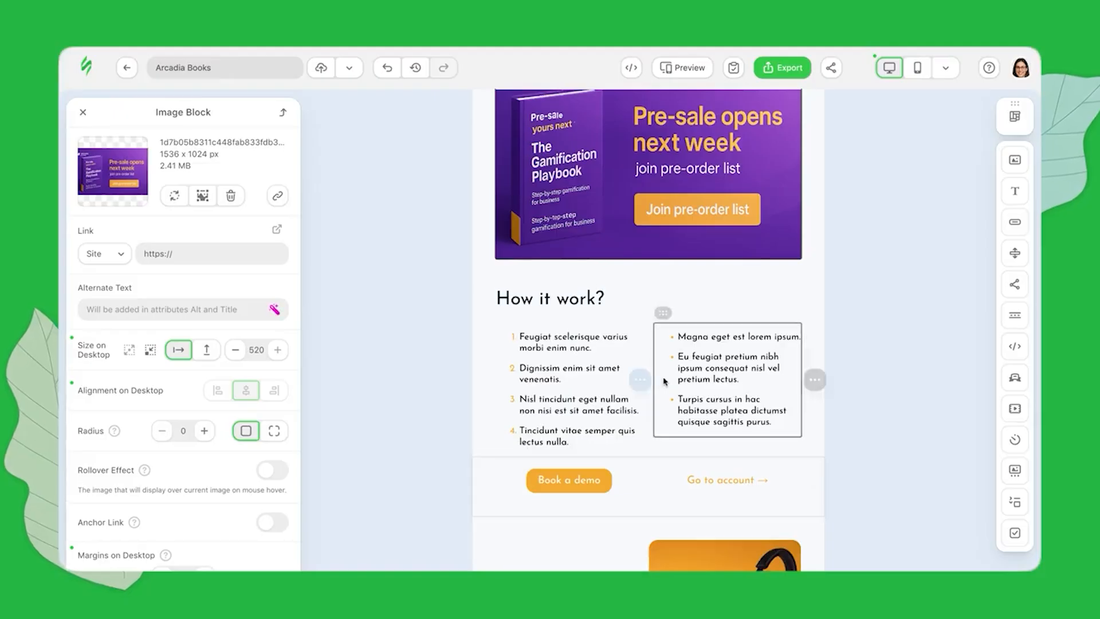
Move the bullet list block to sit just below the purple banner
{"action": "scroll", "coordinate": [664, 382], "scroll_direction": "up", "scroll_amount": 3}
{"action": "scroll", "coordinate": [663, 382], "scroll_direction": "down", "scroll_amount": 2}
{"action": "mouse_move", "coordinate": [817, 450]}
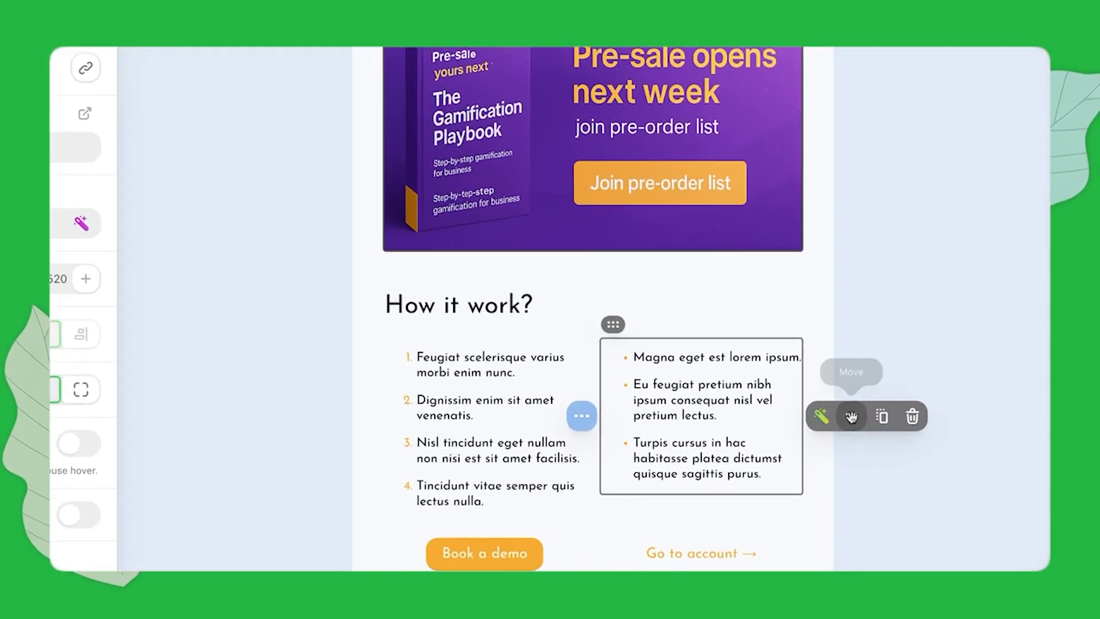
{"action": "left_click_drag", "start_coordinate": [839, 445], "coordinate": [650, 322]}
{"action": "left_click_drag", "start_coordinate": [598, 245], "coordinate": [590, 226]}
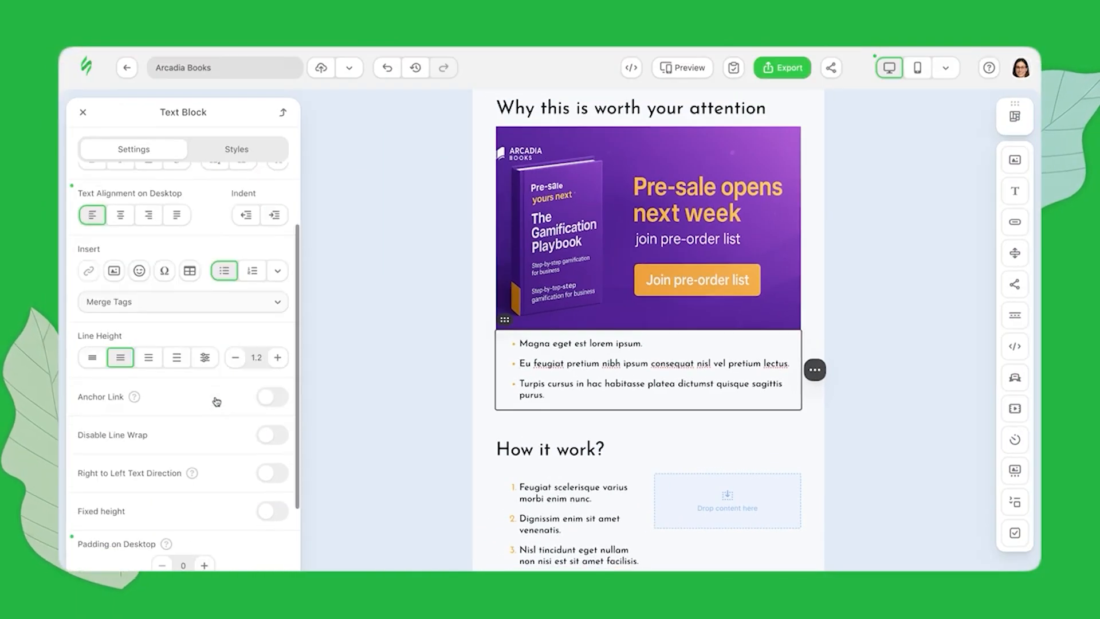
Give the list 10 px top padding and replace its placeholder bullets with four new points
{"action": "scroll", "coordinate": [215, 395], "scroll_direction": "down", "scroll_amount": 3}
{"action": "left_click", "coordinate": [204, 425]}
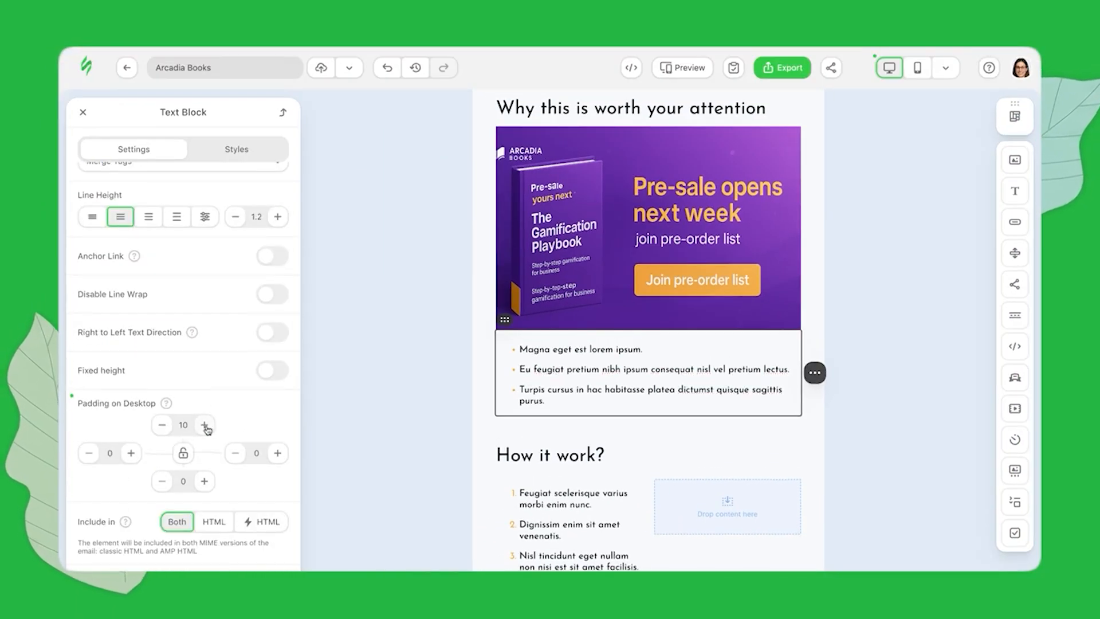
{"action": "key", "text": "ctrl+a"}
{"action": "type", "text": "7-day journey: A step-by-step plan for launching the first mechanics without big budgets; ethical design: How to retain customers without \"hooks\" or toxic practices; results in numbers: Metrics that truly drive retention and LTV; market cases: SaaS, eCommerce, and retail — a breakdown of solutions that worked."}
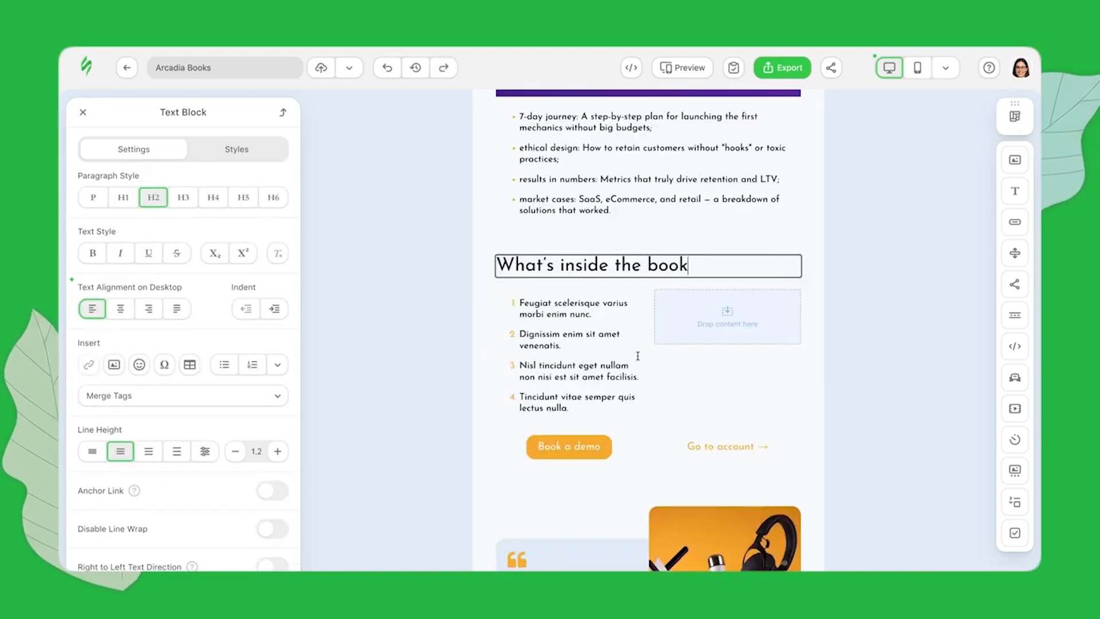
Delete the empty second column so the What's inside the book list spans full width
{"action": "left_click", "coordinate": [639, 355]}
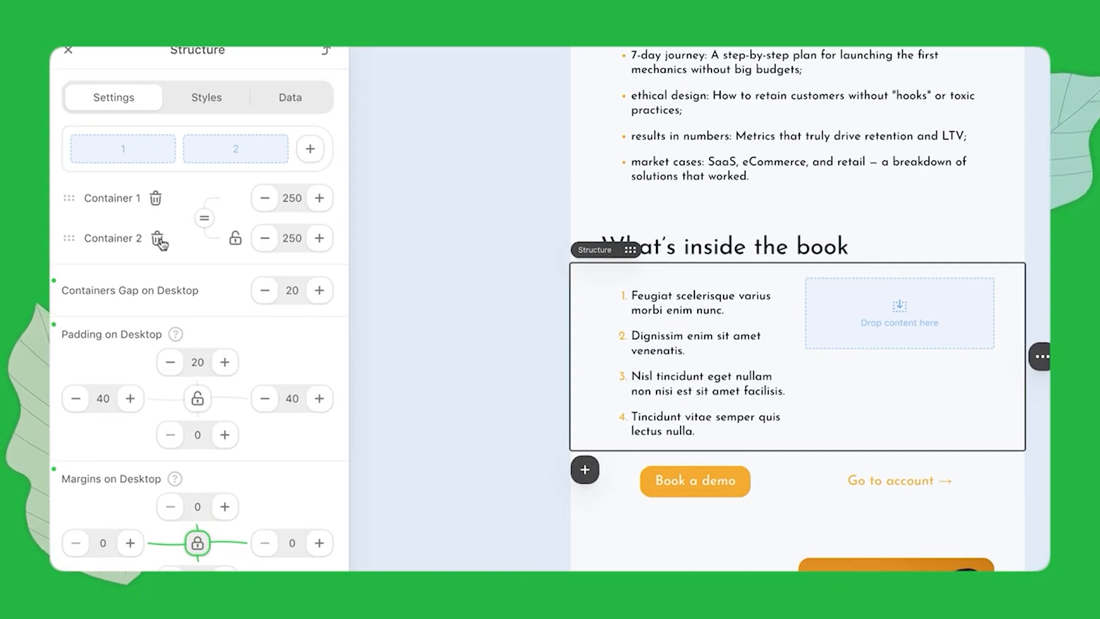
{"action": "left_click", "coordinate": [157, 240]}
{"action": "left_click", "coordinate": [548, 297]}
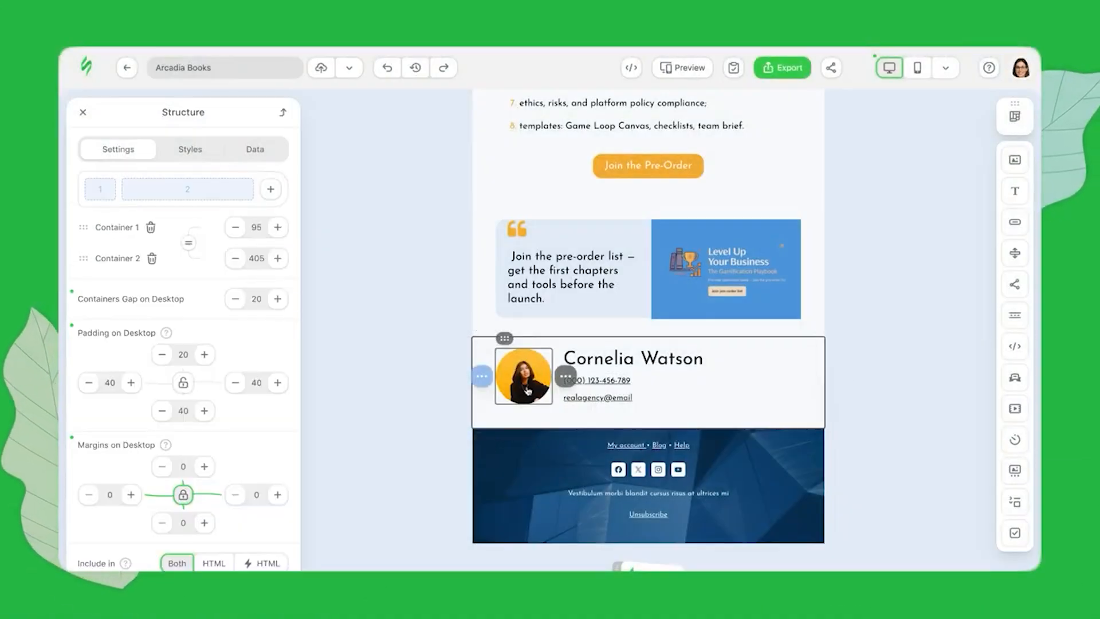
{"action": "left_click", "coordinate": [526, 388]}
Swap the signature photo for the glasses portrait and enter the new sender name
{"action": "left_click", "coordinate": [174, 198]}
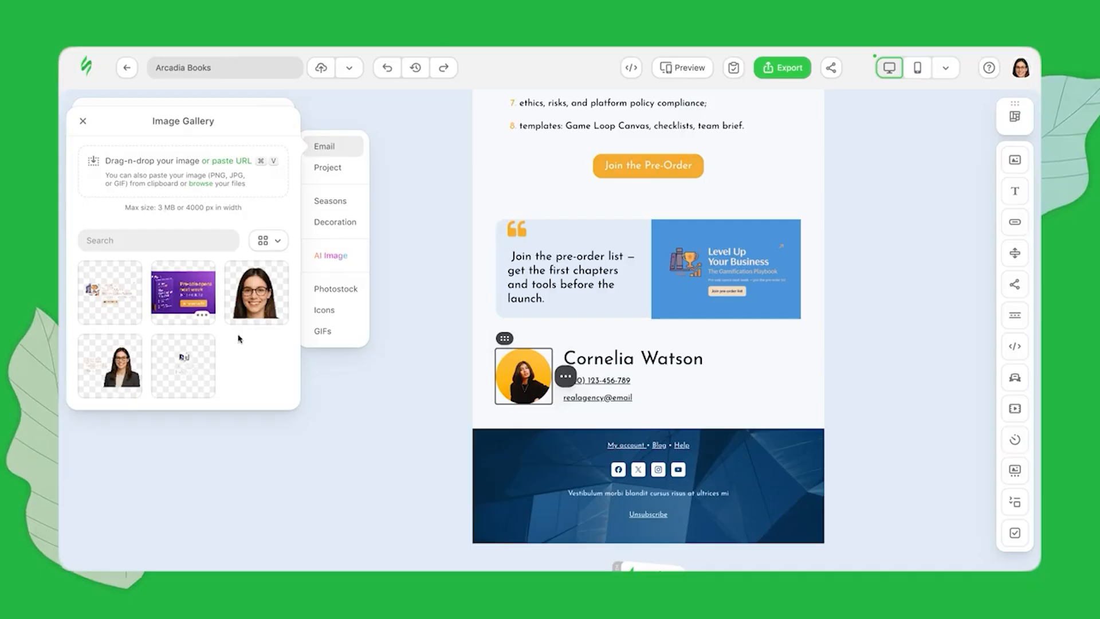
{"action": "left_click", "coordinate": [247, 295]}
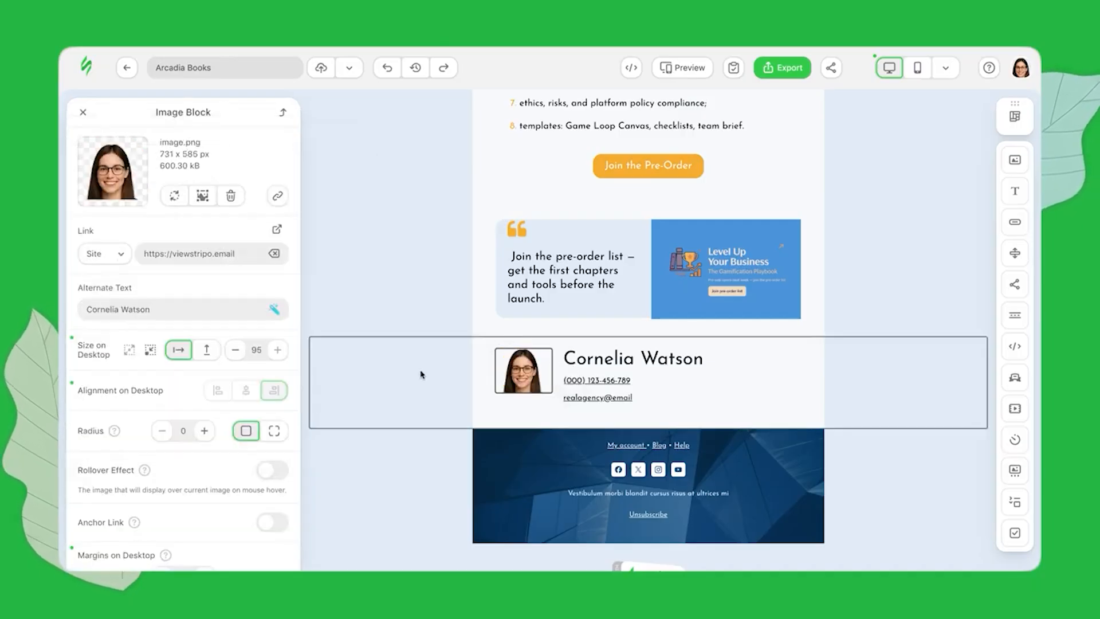
{"action": "left_click", "coordinate": [703, 359]}
{"action": "left_click_drag", "start_coordinate": [703, 359], "coordinate": [567, 359]}
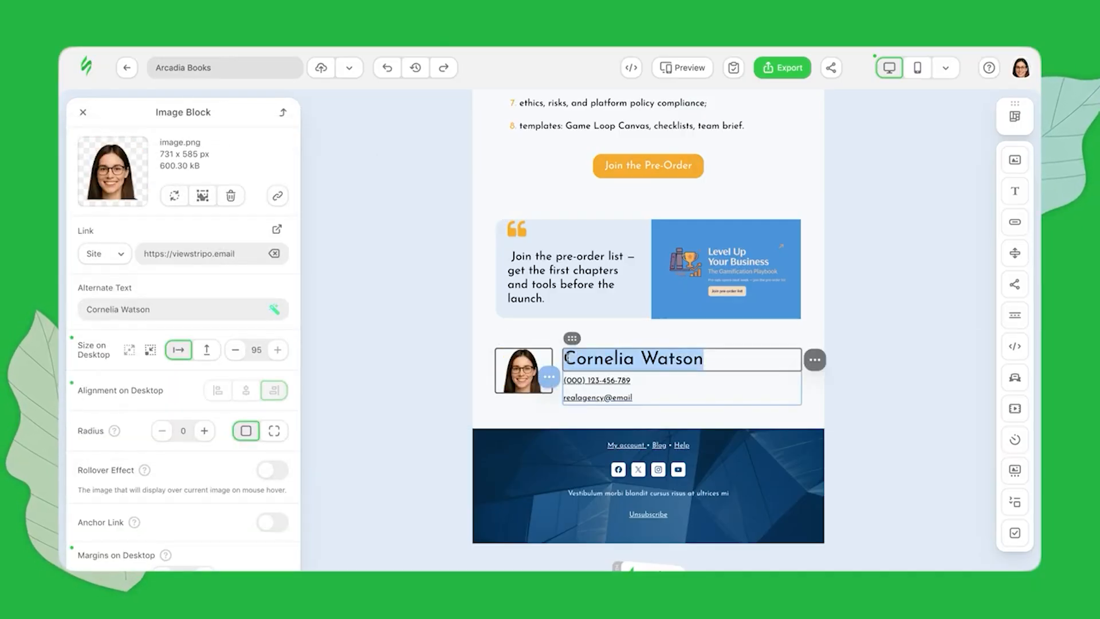
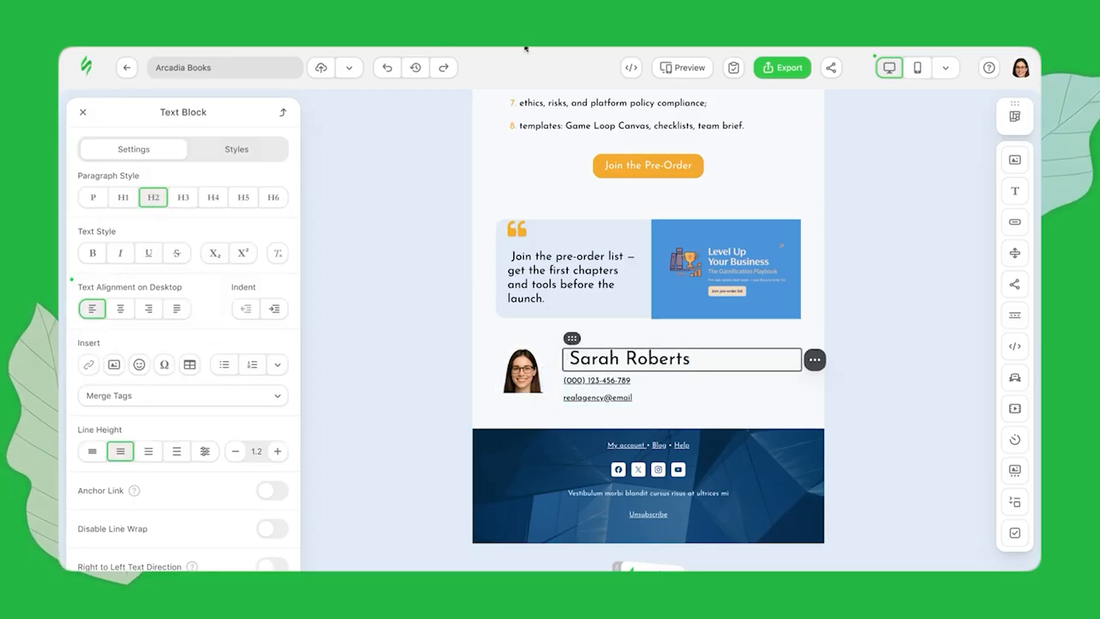
Replace the phone number line with 'Marketing Manager, Arcadia Books' and remove its link
{"action": "left_click_drag", "start_coordinate": [564, 381], "coordinate": [648, 379]}
{"action": "type", "text": "Marketing Manager, Arcadia Books"}
{"action": "triple_click", "coordinate": [655, 380]}
{"action": "key", "text": "ctrl+c"}
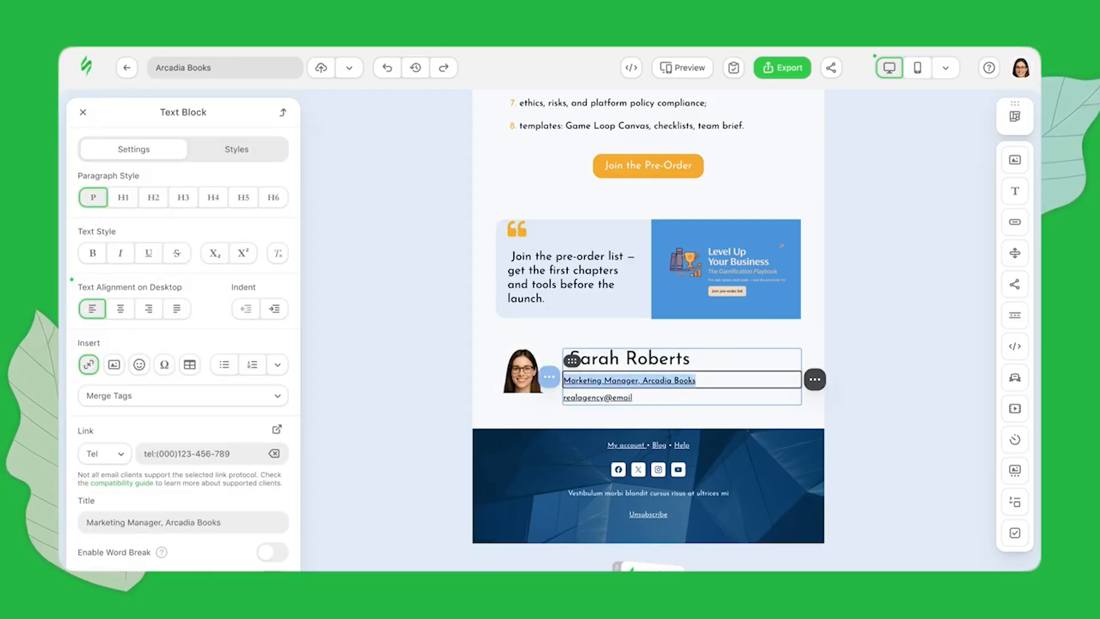
{"action": "left_click", "coordinate": [88, 365]}
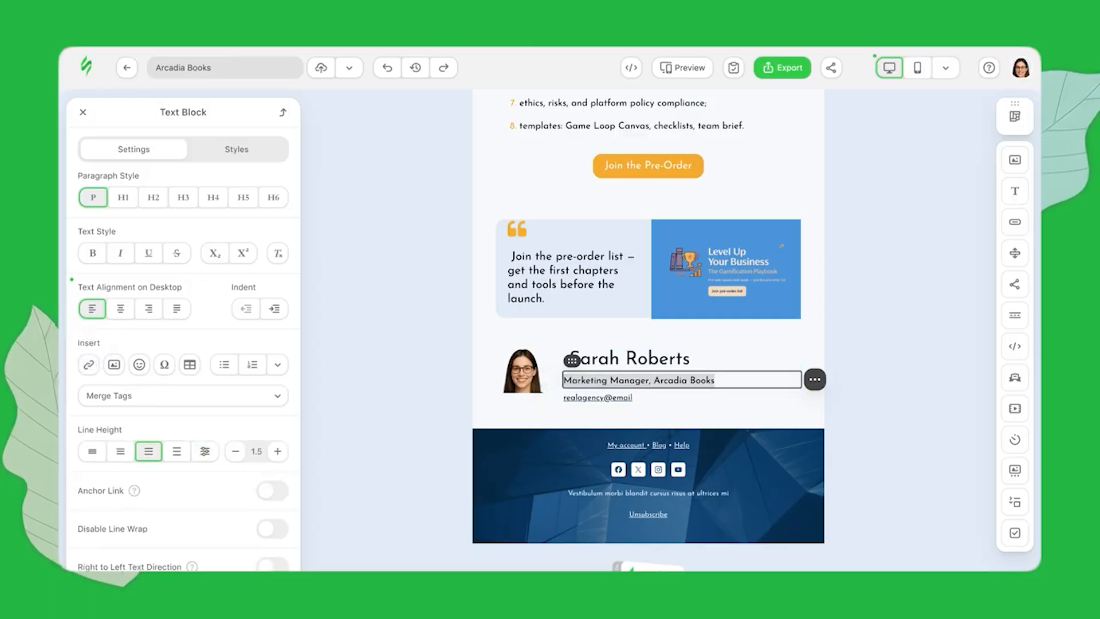
{"action": "left_click", "coordinate": [598, 396]}
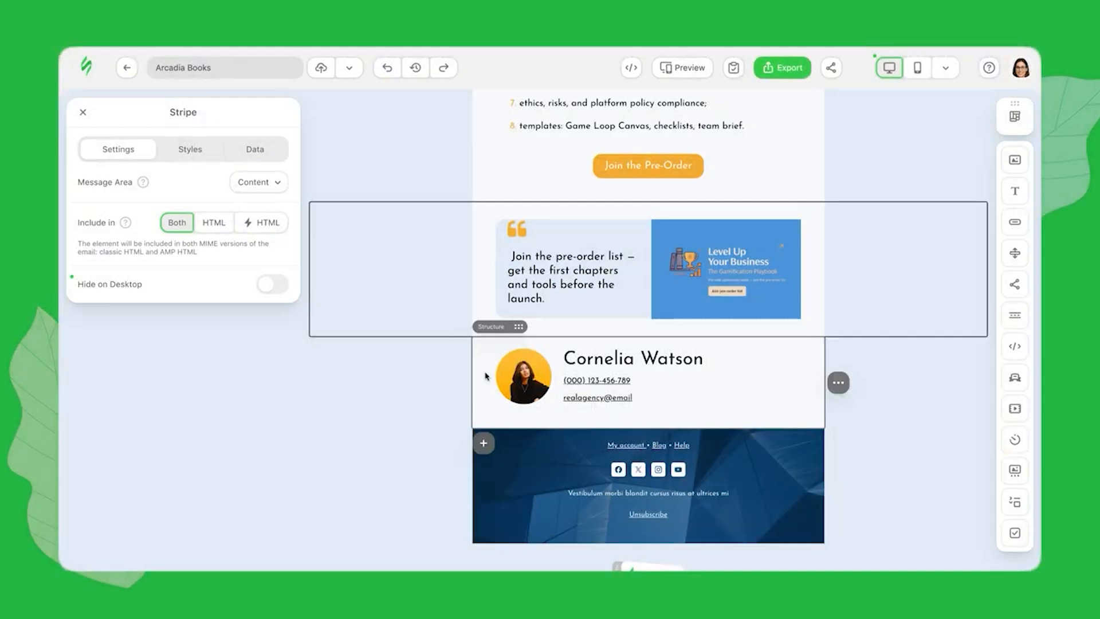
Replace the signature image with the glasses portrait from the gallery and retype the sender name
{"action": "left_click", "coordinate": [527, 390]}
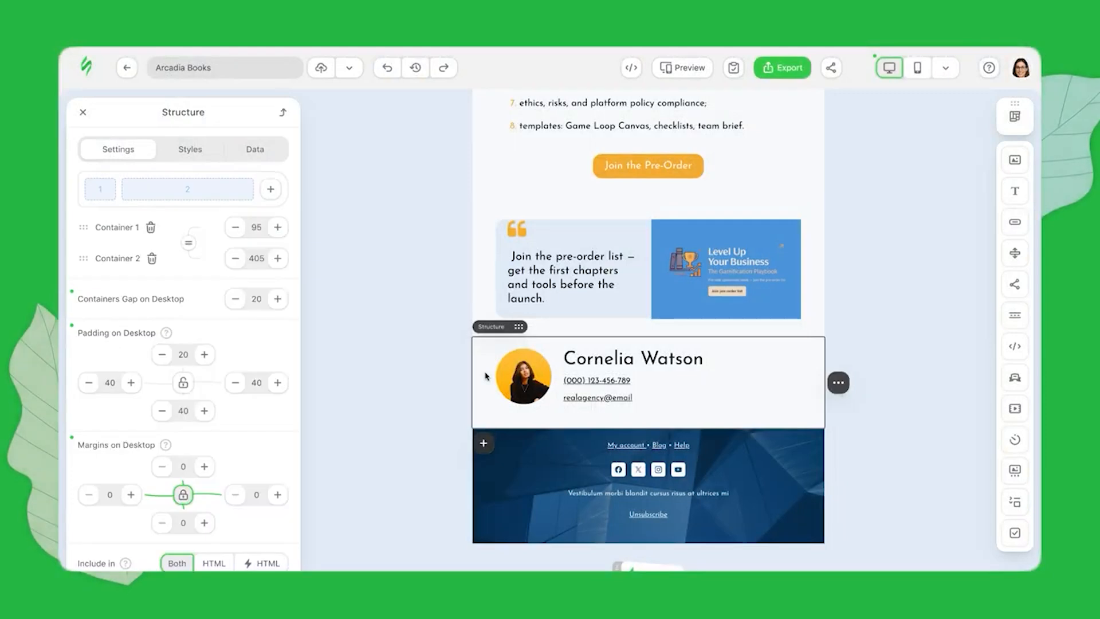
{"action": "left_click", "coordinate": [525, 390]}
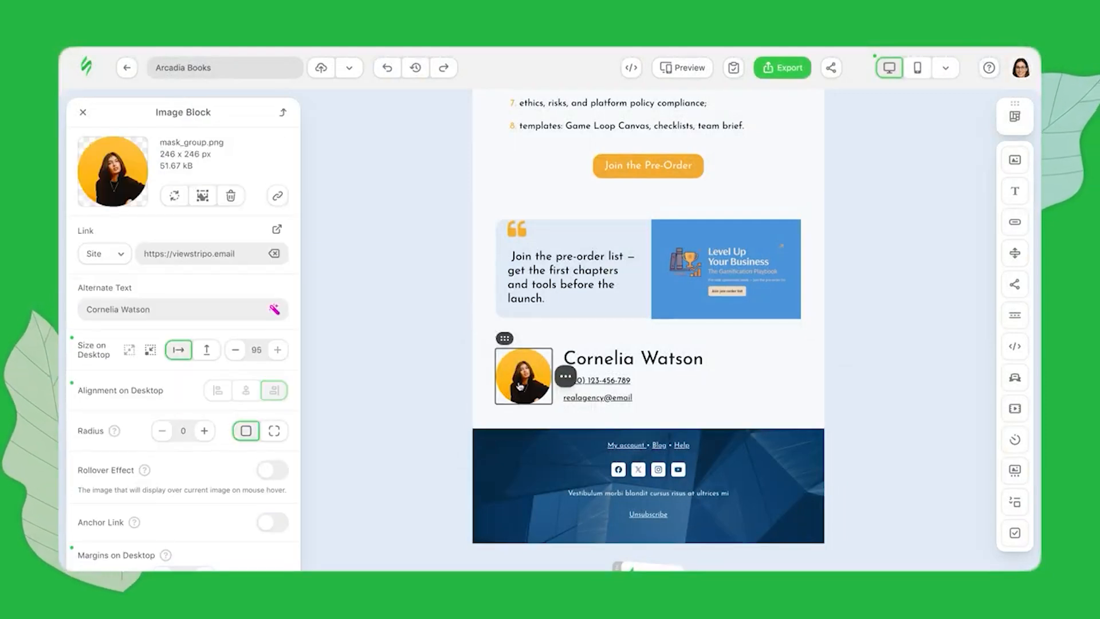
{"action": "left_click", "coordinate": [175, 196]}
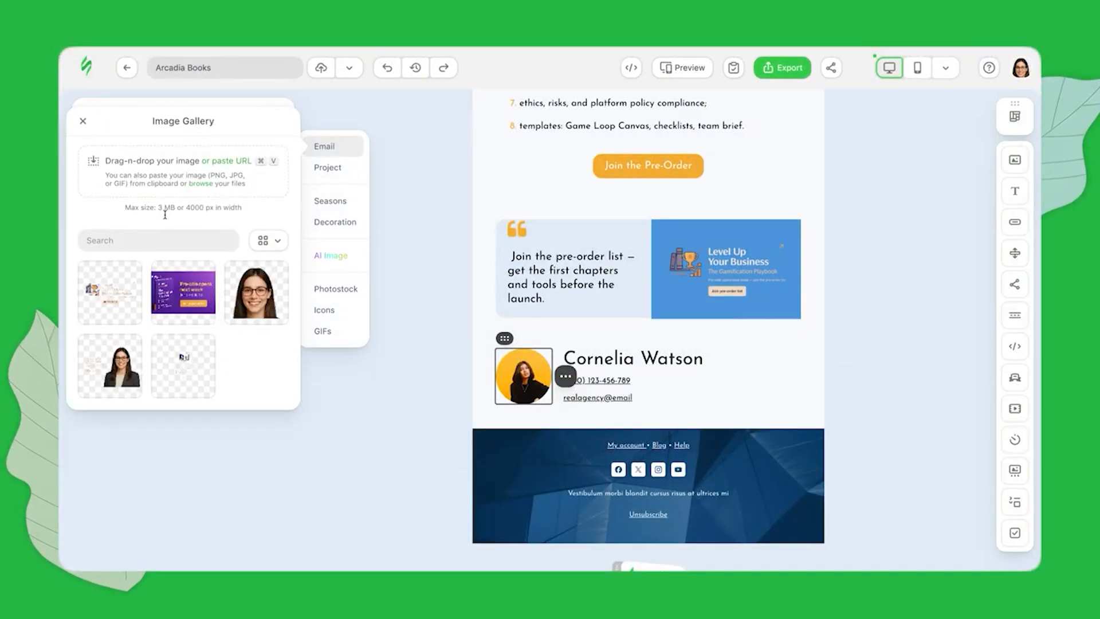
{"action": "left_click", "coordinate": [248, 294]}
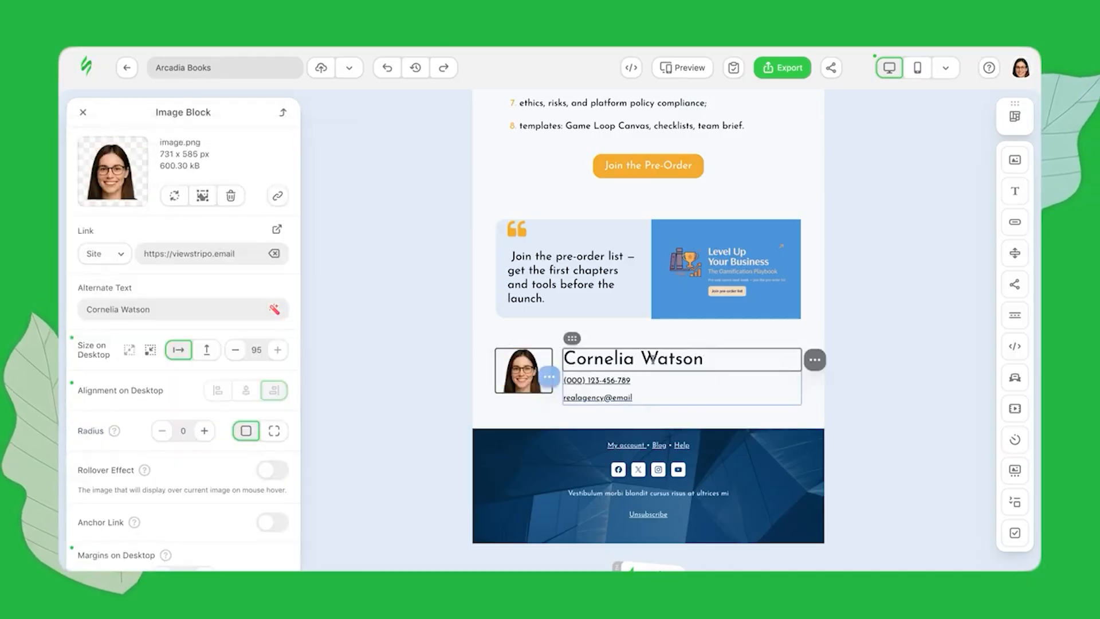
{"action": "left_click_drag", "start_coordinate": [703, 359], "coordinate": [569, 357]}
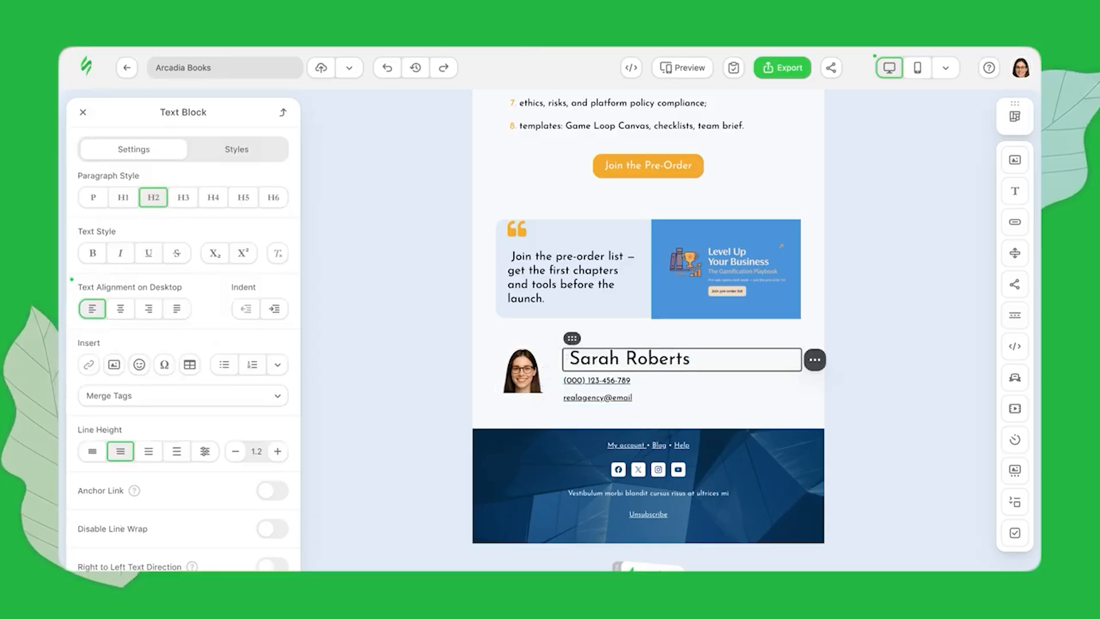
Paste the job title 'Marketing Manager, Arcadia Books' over the phone line and unlink it
{"action": "triple_click", "coordinate": [647, 378]}
{"action": "key", "text": "ctrl+v"}
{"action": "double_click", "coordinate": [647, 379]}
{"action": "left_click", "coordinate": [647, 379]}
{"action": "left_click", "coordinate": [88, 365]}
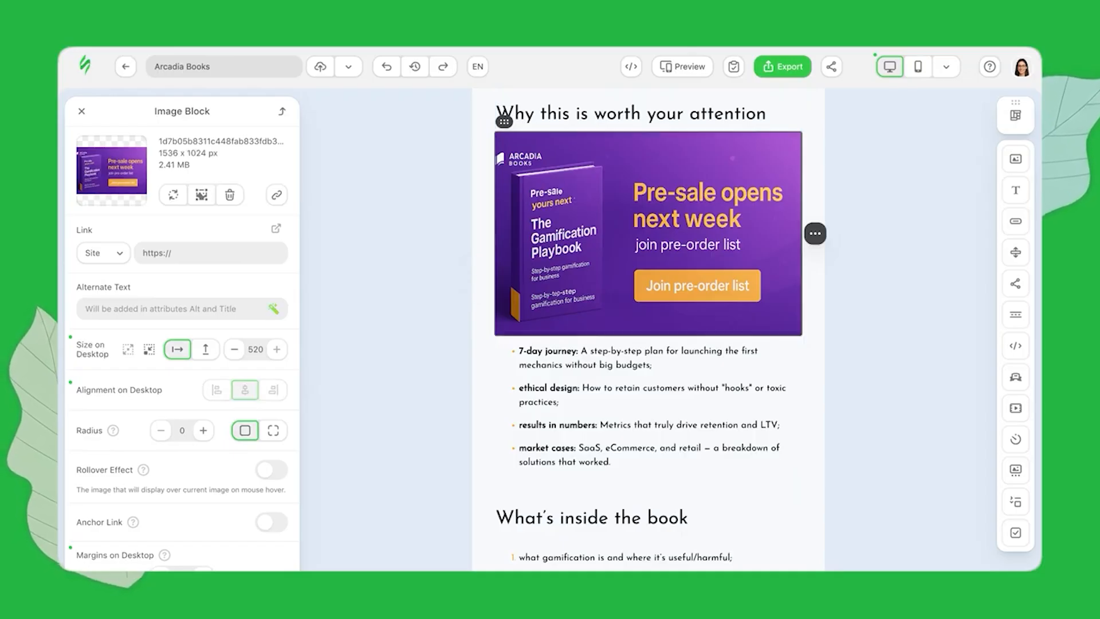
Set up AI image generation for the banner with the DALL·E model and 1:1 aspect ratio
{"action": "left_click", "coordinate": [172, 196]}
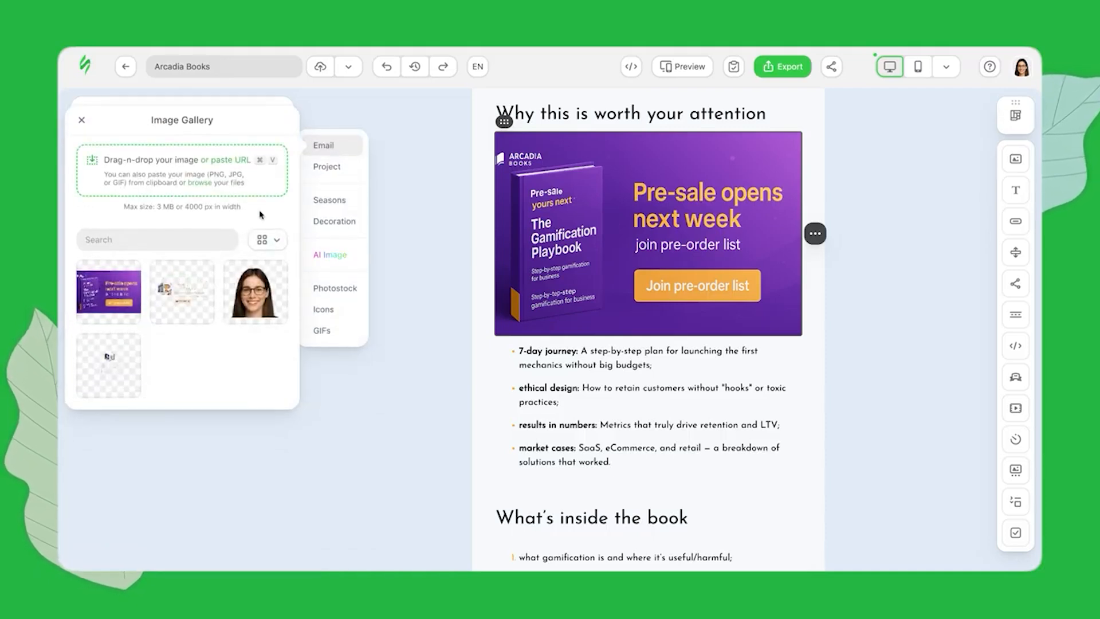
{"action": "left_click", "coordinate": [332, 255]}
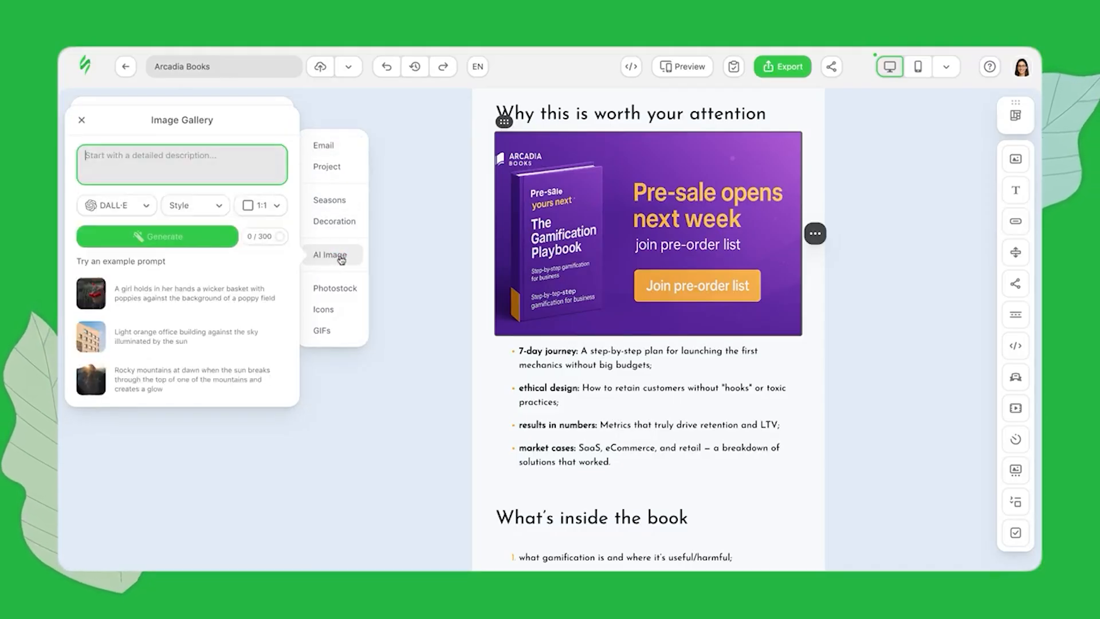
{"action": "left_click", "coordinate": [146, 206]}
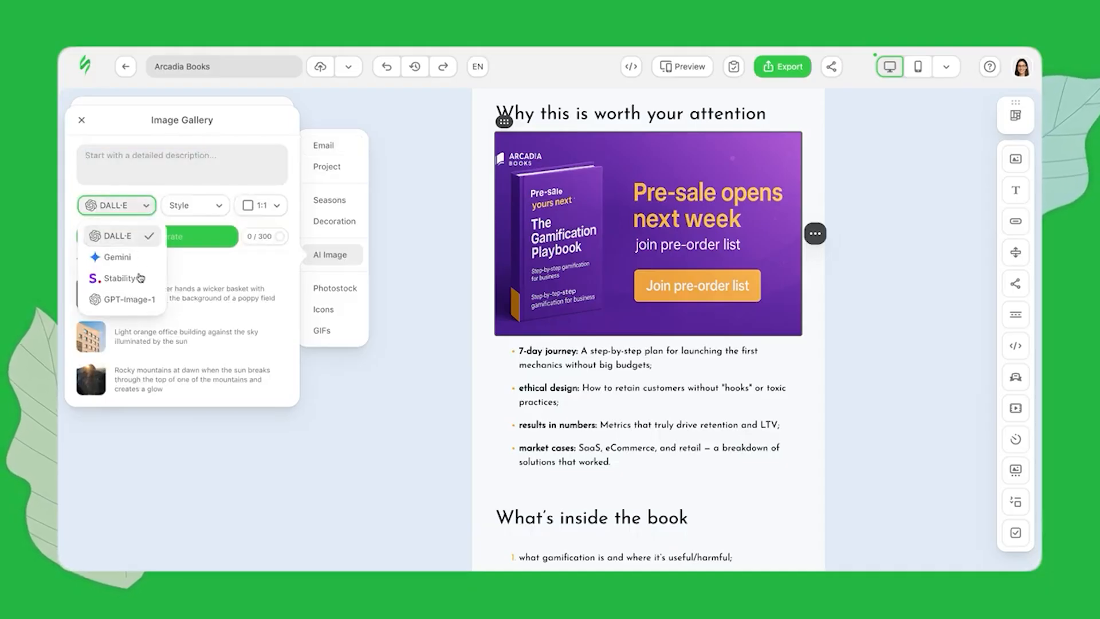
{"action": "left_click", "coordinate": [138, 238]}
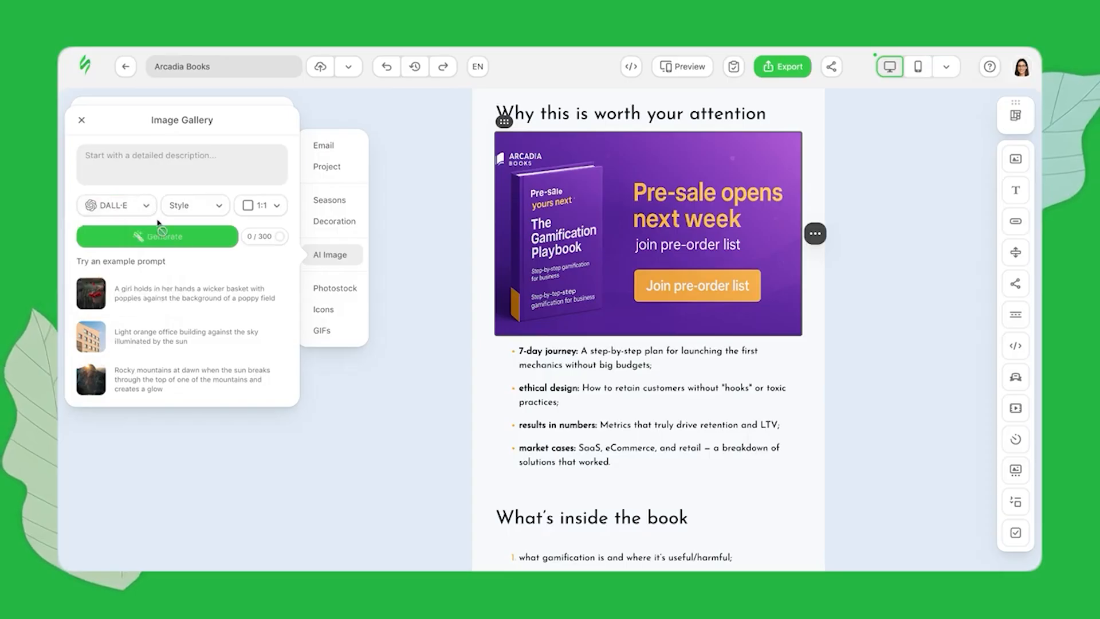
{"action": "left_click", "coordinate": [220, 207]}
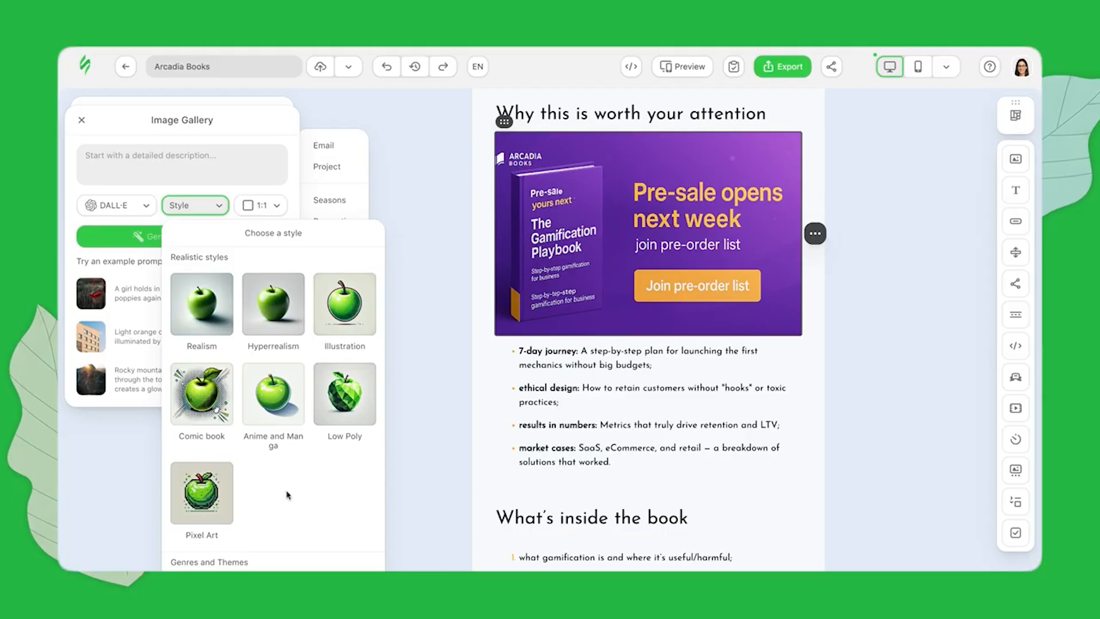
{"action": "scroll", "coordinate": [287, 495], "scroll_direction": "down", "scroll_amount": 15}
{"action": "scroll", "coordinate": [287, 495], "scroll_direction": "up", "scroll_amount": 15}
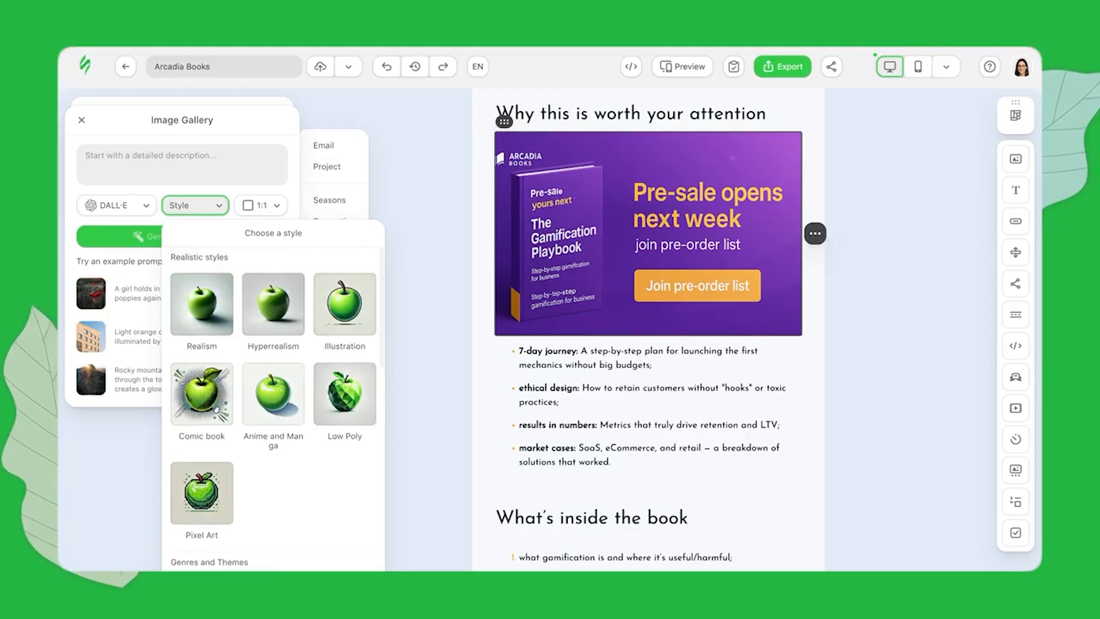
{"action": "left_click", "coordinate": [280, 209]}
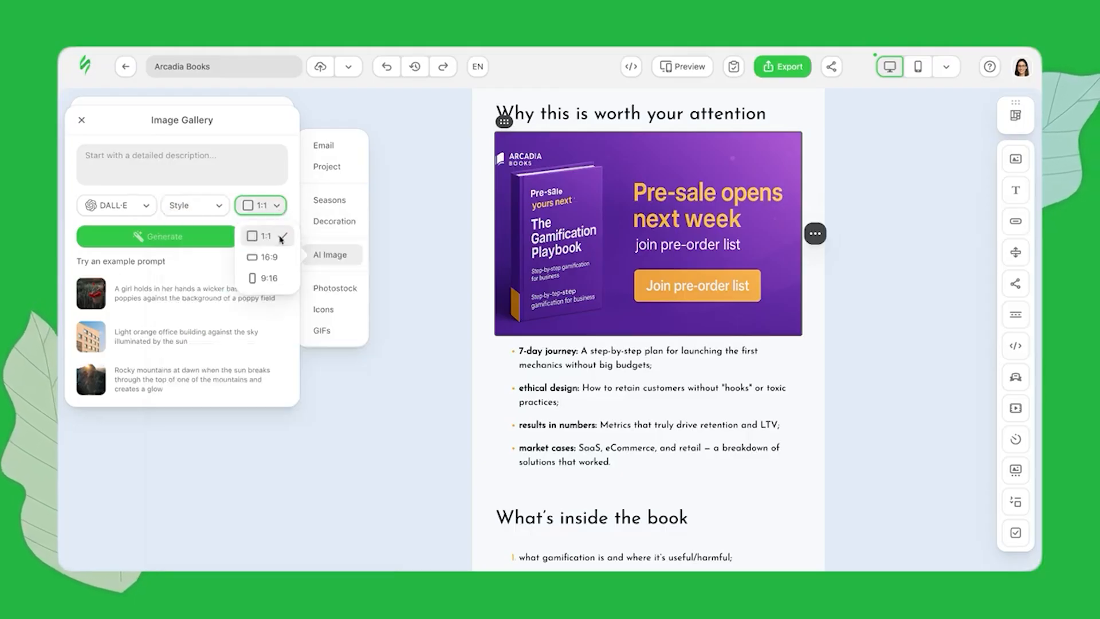
{"action": "left_click", "coordinate": [281, 237]}
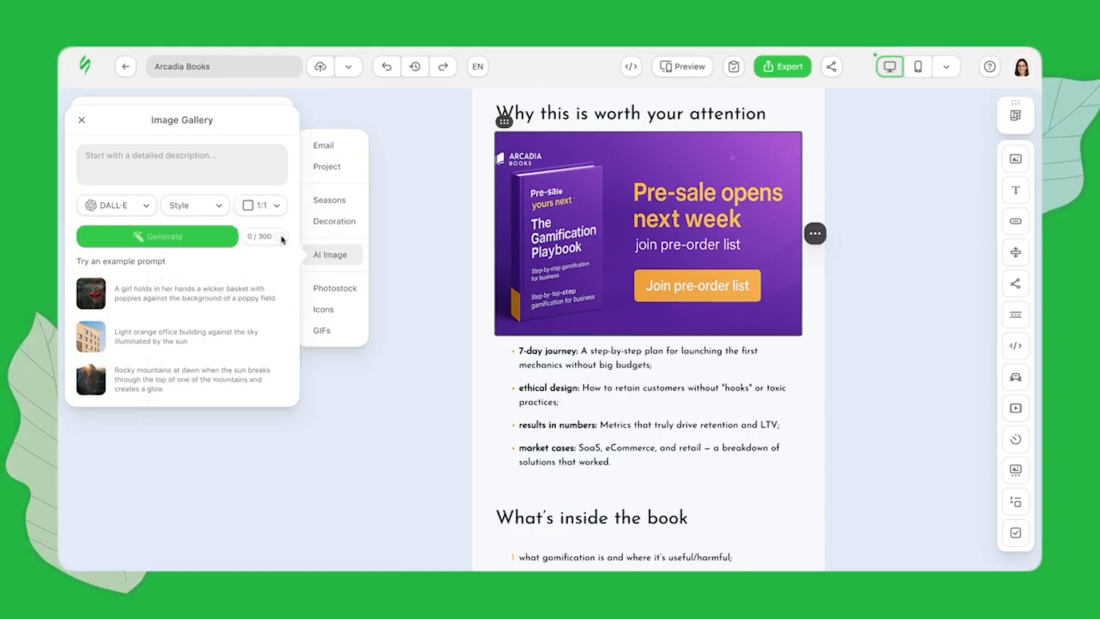
Enter an image description and start generating the AI image
{"action": "left_click", "coordinate": [173, 162]}
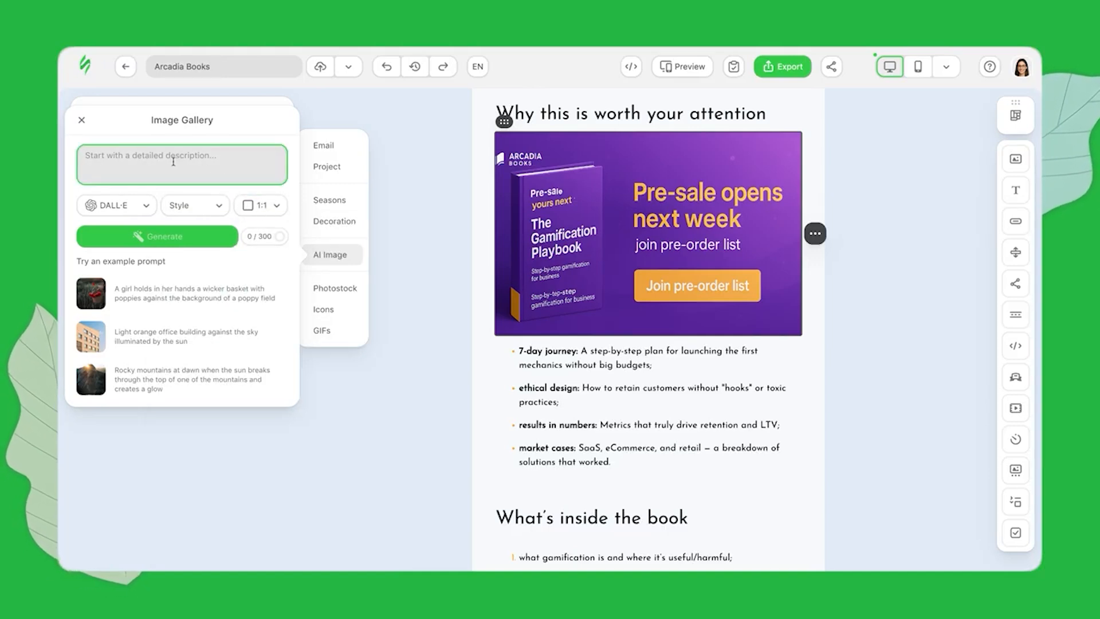
{"action": "type", "text": "Arcadia Books Email banner"}
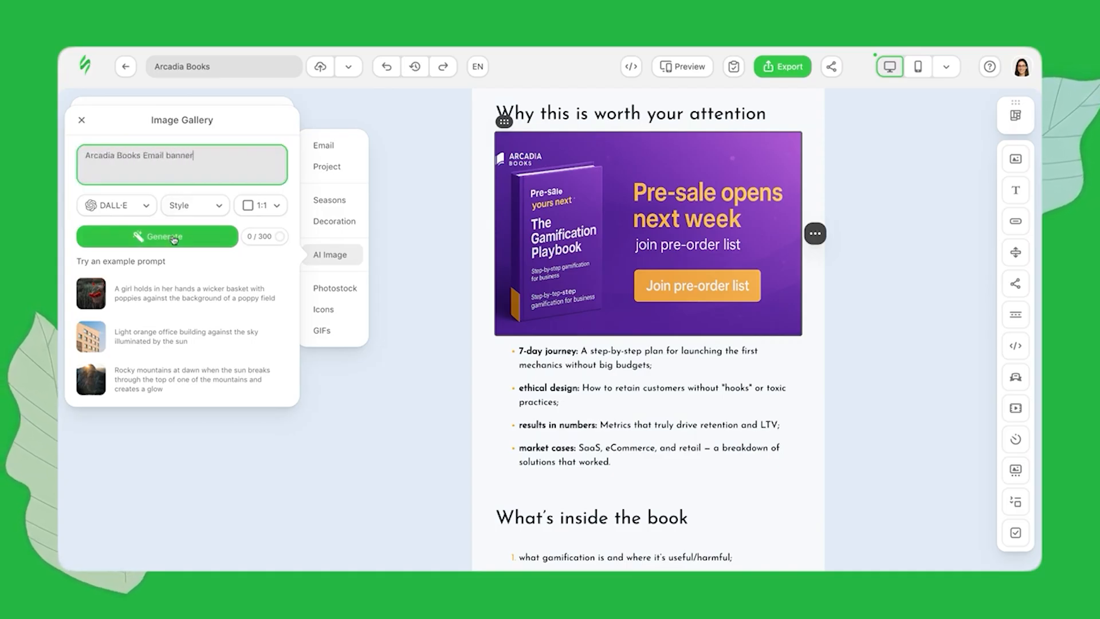
{"action": "left_click", "coordinate": [173, 239]}
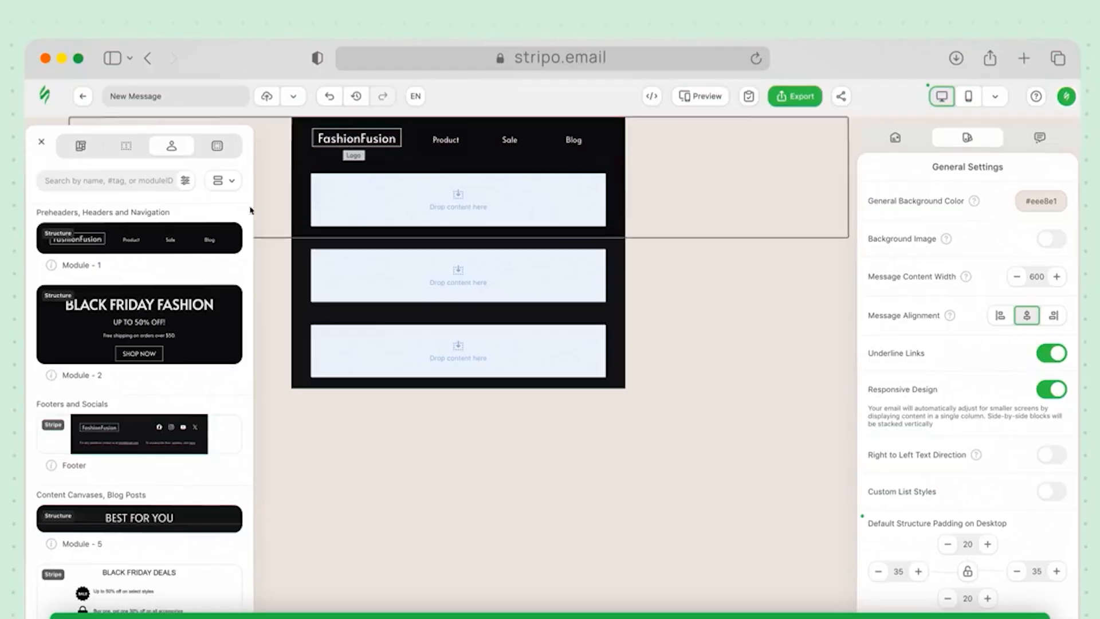
Add Module - 2 (BLACK FRIDAY FASHION) and Banners Module - 3 below the FashionFusion header
{"action": "left_click_drag", "start_coordinate": [351, 194], "coordinate": [351, 195]}
{"action": "scroll", "coordinate": [132, 365], "scroll_direction": "down", "scroll_amount": 7}
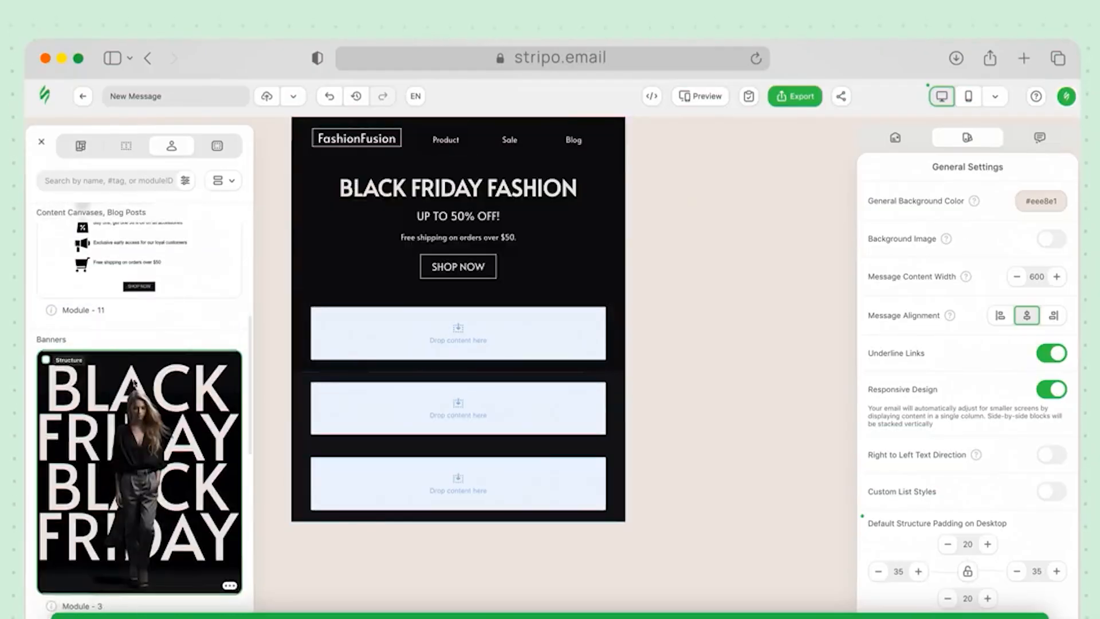
{"action": "left_click_drag", "start_coordinate": [410, 277], "coordinate": [416, 295]}
{"action": "scroll", "coordinate": [707, 430], "scroll_direction": "down", "scroll_amount": 5}
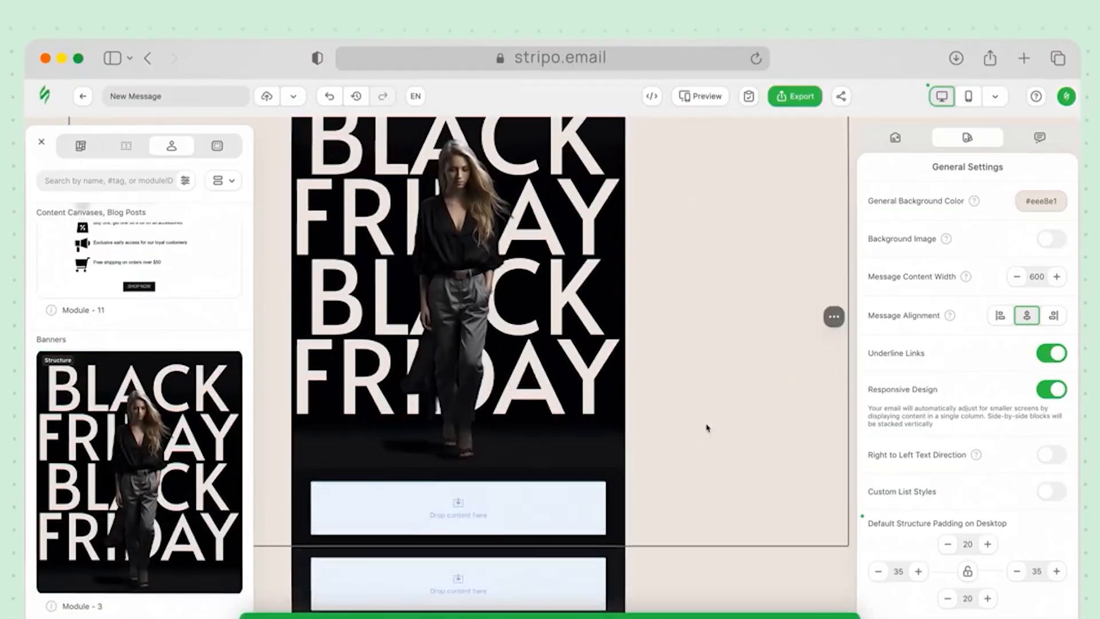
{"action": "left_click", "coordinate": [623, 500]}
{"action": "scroll", "coordinate": [685, 499], "scroll_direction": "up", "scroll_amount": 2}
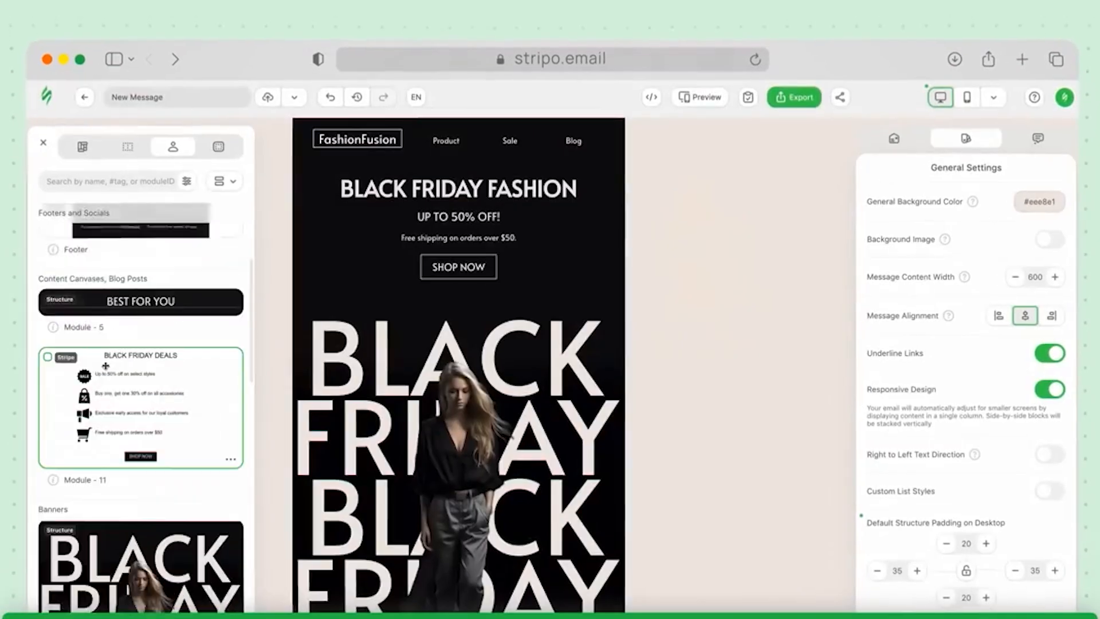
{"action": "scroll", "coordinate": [104, 366], "scroll_direction": "down", "scroll_amount": 5}
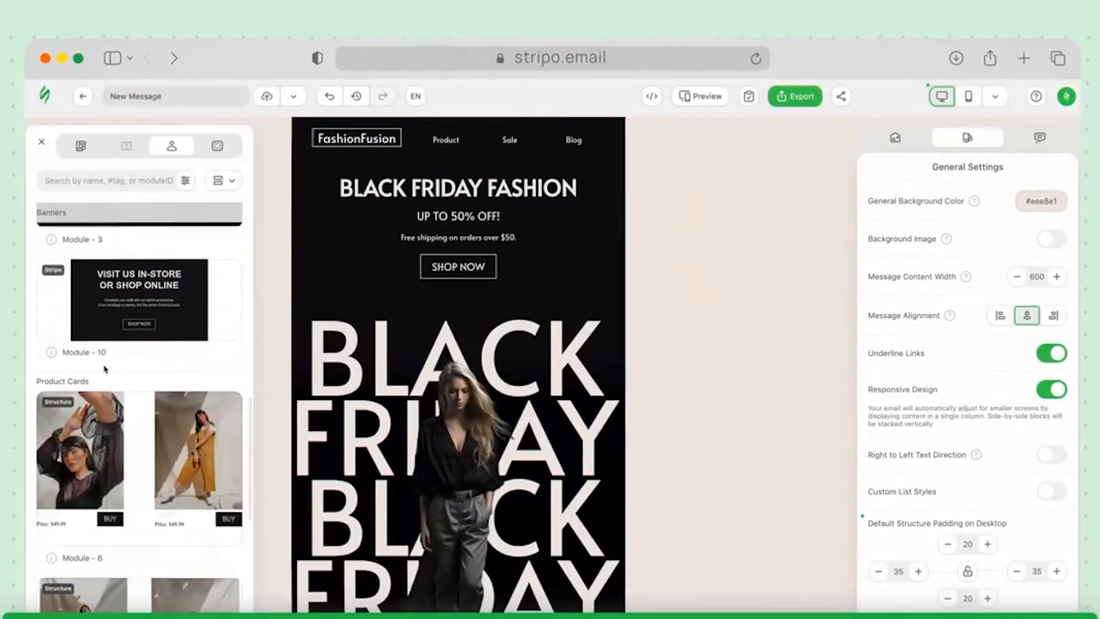